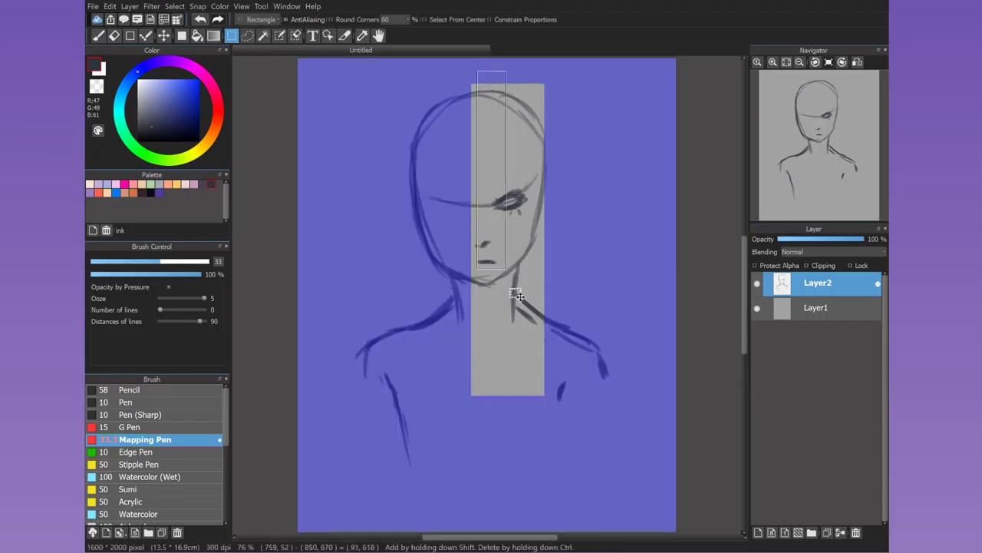
- Put a copy of the sketch's right half on a new layer and mirror it onto the left half of the figure
key(ctrl+shift+n)
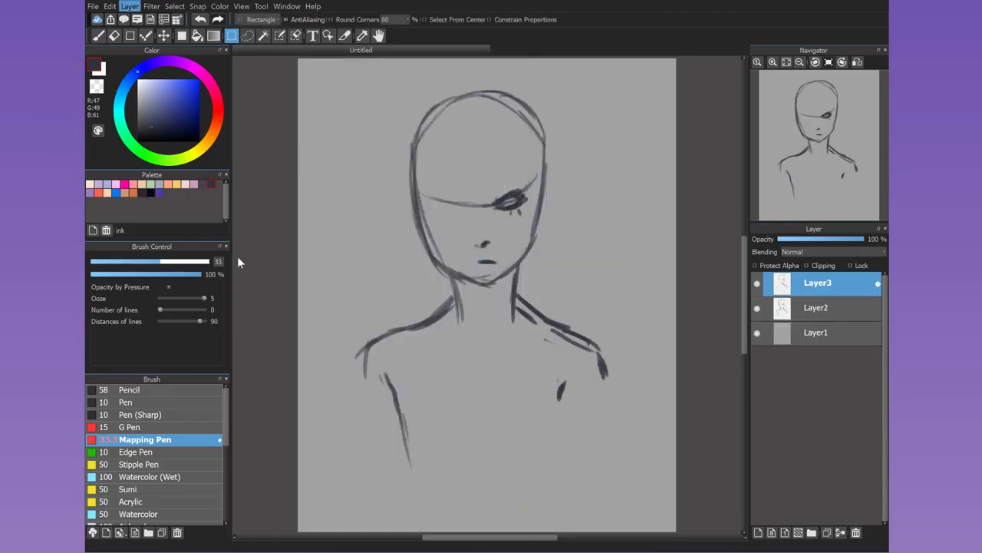
key(ctrl+t)
key(Return)
- Erase the old left-side head, shoulder and arm lines on Layer2 and merge Layer3 down into it
key(e)
drag(369, 361, 407, 326)
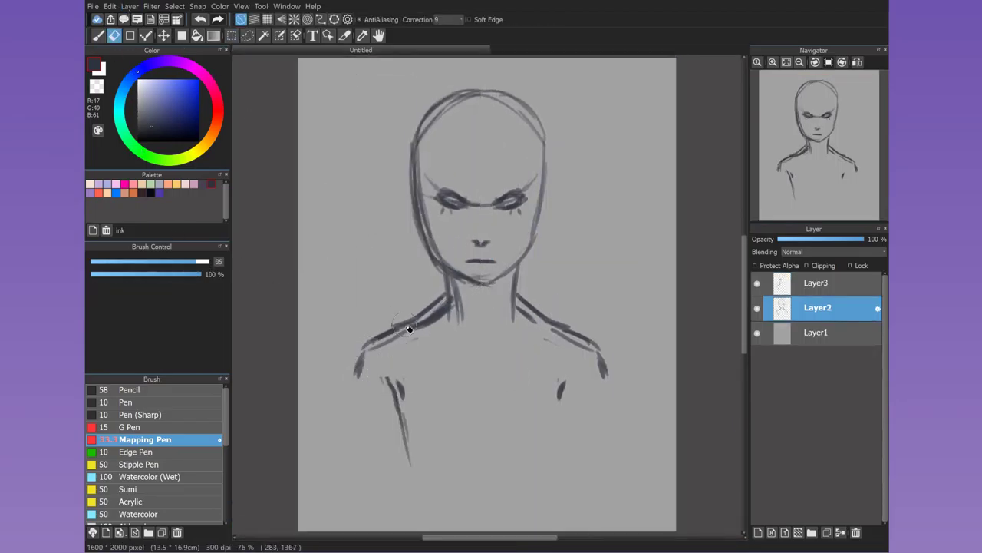
drag(418, 138, 445, 281)
drag(396, 380, 403, 422)
click(99, 35)
click(818, 282)
key(ctrl+e)
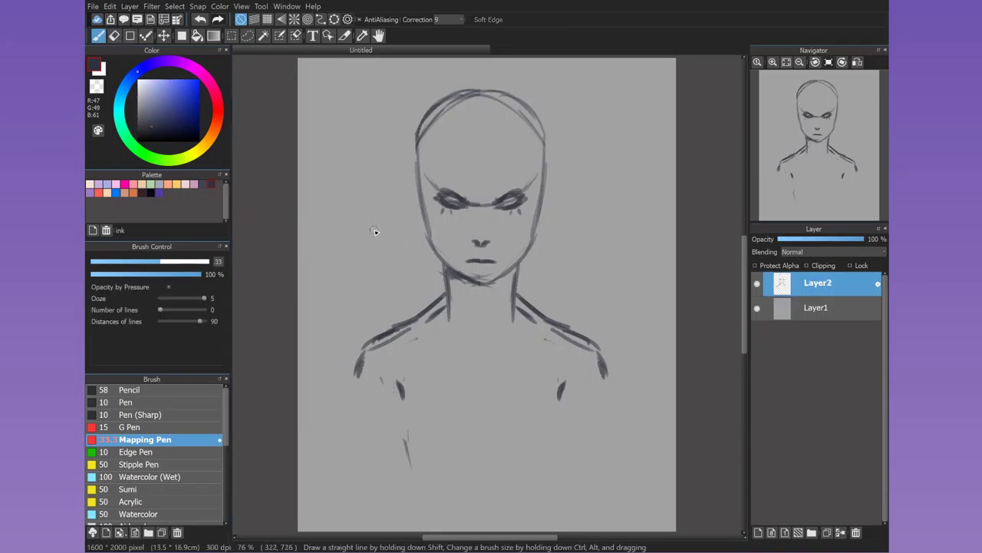
- Sketch a curved line across the upper forehead and short ear lines on both sides of the head
drag(374, 232, 387, 307)
key(ctrl+z)
drag(541, 138, 419, 162)
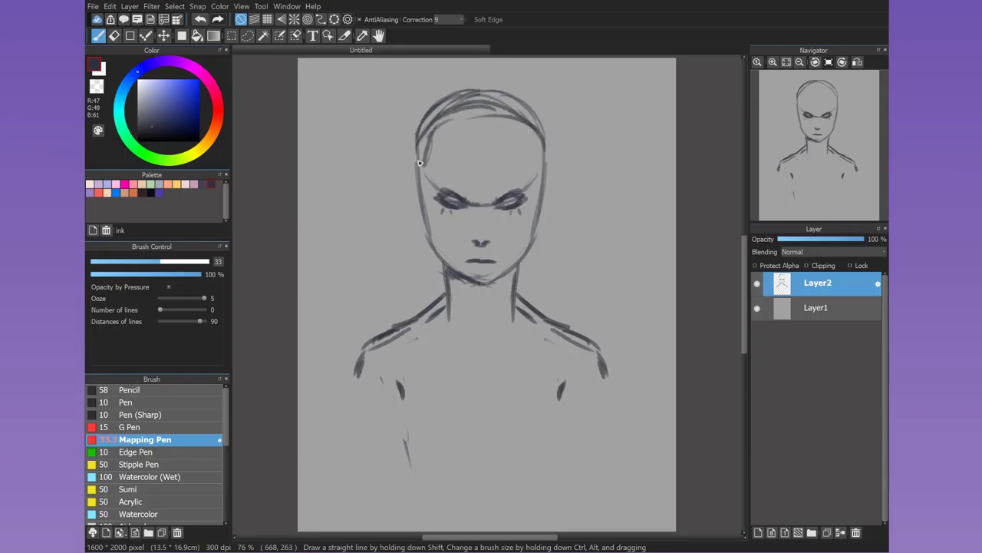
drag(420, 197, 423, 239)
drag(543, 193, 547, 236)
- Transform the sketch on Layer2 so the figure is larger and sits lower on the canvas
scroll(609, 291, down, 2)
key(ctrl+t)
scroll(609, 292, down, 1)
drag(590, 453, 590, 477)
key(Return)
- Sketch the face's eye and brow details, the mouth, and the lines of the cut-open skull
scroll(642, 179, up, 1)
mouse_move(419, 221)
mouse_down()
mouse_move(512, 254)
mouse_move(473, 259)
mouse_up()
drag(498, 244, 542, 242)
drag(432, 244, 471, 250)
drag(482, 327, 508, 331)
mouse_move(417, 218)
mouse_down()
mouse_move(554, 218)
mouse_move(529, 258)
mouse_move(551, 196)
mouse_move(514, 164)
mouse_move(542, 163)
mouse_up()
- Erase stray lines at the nose bridge, then sketch the cloud's base above the head and drip lines down the cheek
key(e)
mouse_move(473, 265)
mouse_down()
mouse_move(527, 264)
mouse_move(488, 264)
mouse_up()
key(b)
drag(423, 167, 546, 164)
drag(516, 263, 529, 347)
- Sketch the outline of a candle in front of the chest and lasso around it, then clear the selection
mouse_move(467, 406)
mouse_down()
mouse_move(504, 415)
mouse_move(505, 465)
mouse_up()
drag(468, 419, 466, 500)
key(m)
mouse_move(491, 380)
mouse_down()
mouse_move(539, 461)
mouse_move(491, 499)
mouse_move(445, 407)
mouse_up()
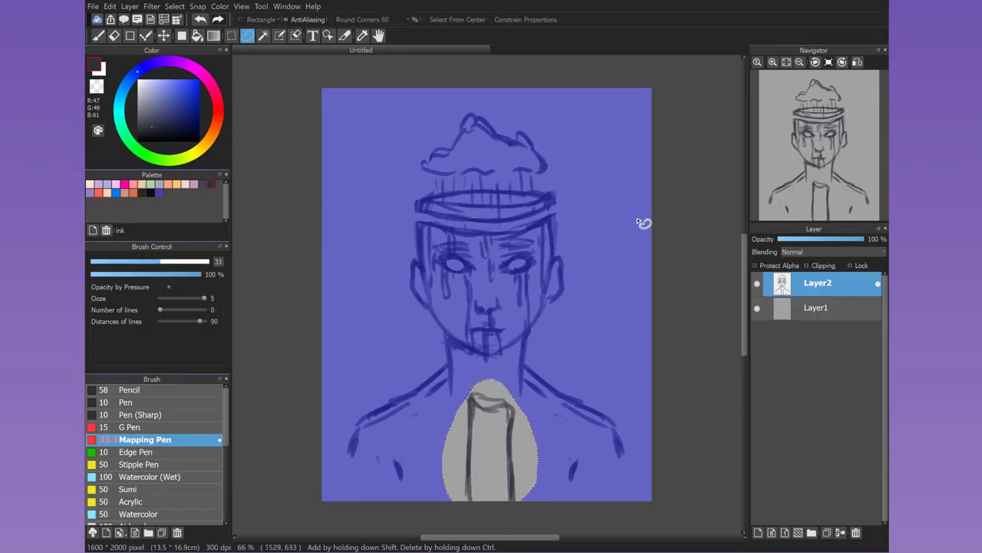
key(ctrl+d)
- Draw melting wax drips running down the front and sides of the candle
key(b)
drag(463, 413, 465, 461)
drag(486, 438, 489, 457)
drag(504, 398, 507, 473)
drag(521, 460, 529, 497)
- Sketch the outer contours of both arms, an inner arm line and the side of the neck
drag(356, 431, 350, 499)
drag(614, 441, 623, 499)
drag(574, 476, 568, 500)
drag(459, 336, 451, 382)
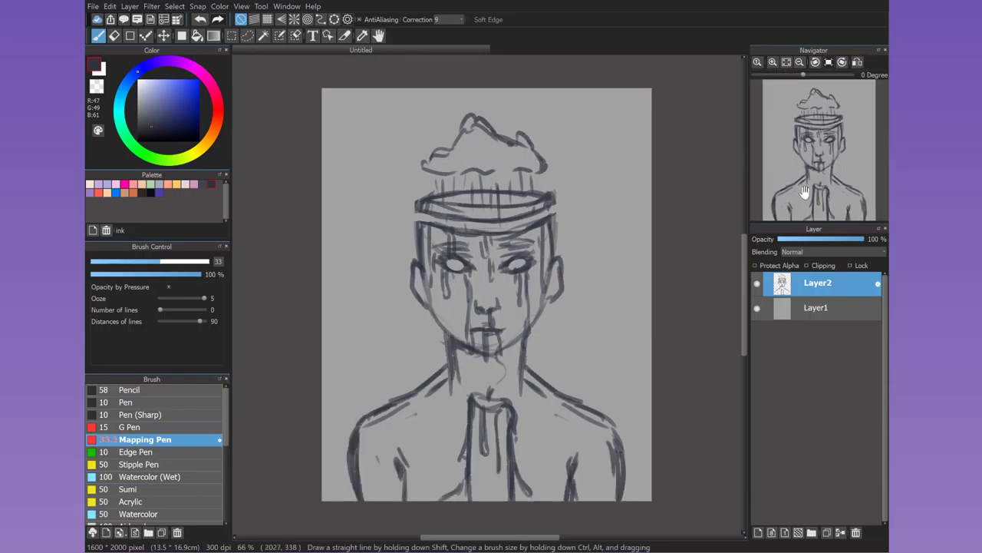
- Paint a soft, cloudy grey background on Layer1 with the Fluffy Watercolor 3 brush
scroll(198, 460, down, 5)
click(158, 471)
click(817, 307)
mouse_move(368, 122)
mouse_down()
mouse_move(354, 95)
mouse_move(532, 100)
mouse_move(370, 129)
mouse_up()
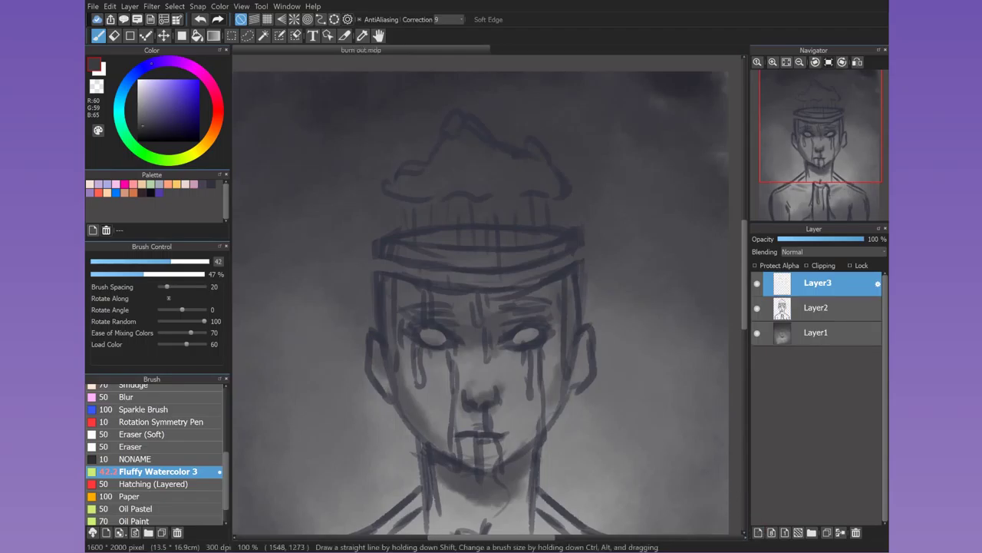
- Paint grey tones over the right eye's socket and lids on Layer3, switching to the Mapping Pen for sampled shades
scroll(497, 466, up, 2)
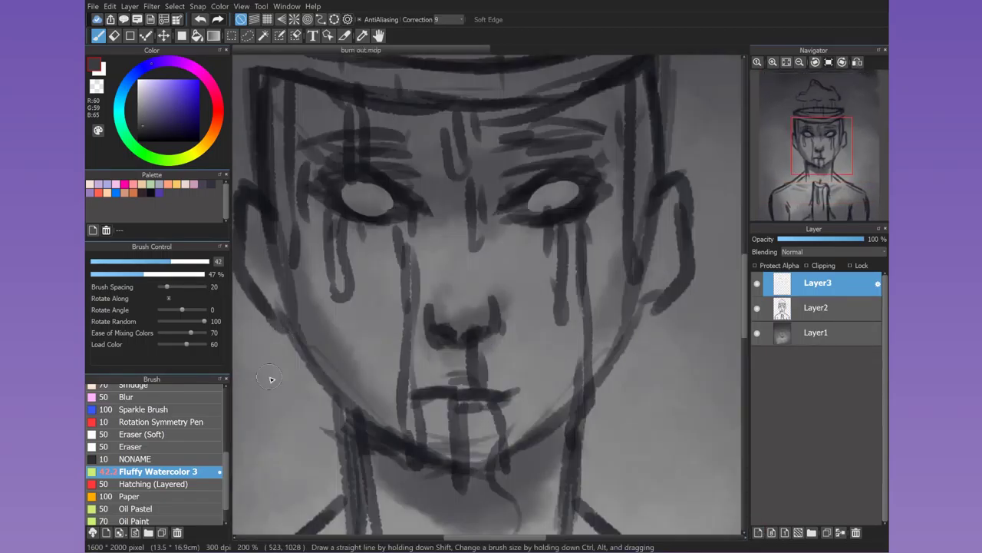
drag(606, 146, 491, 176)
scroll(153, 446, up, 5)
click(145, 437)
alt+click(615, 179)
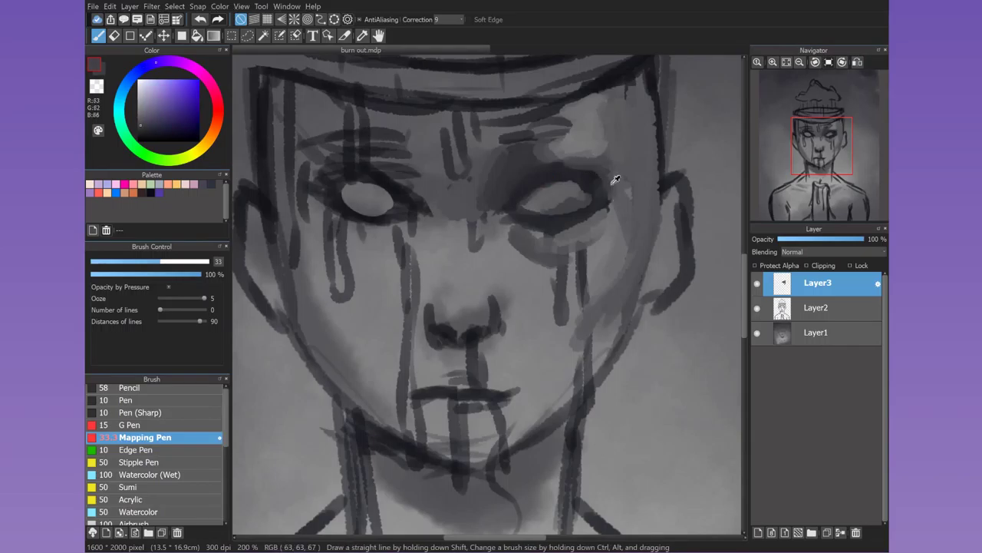
drag(615, 180, 506, 231)
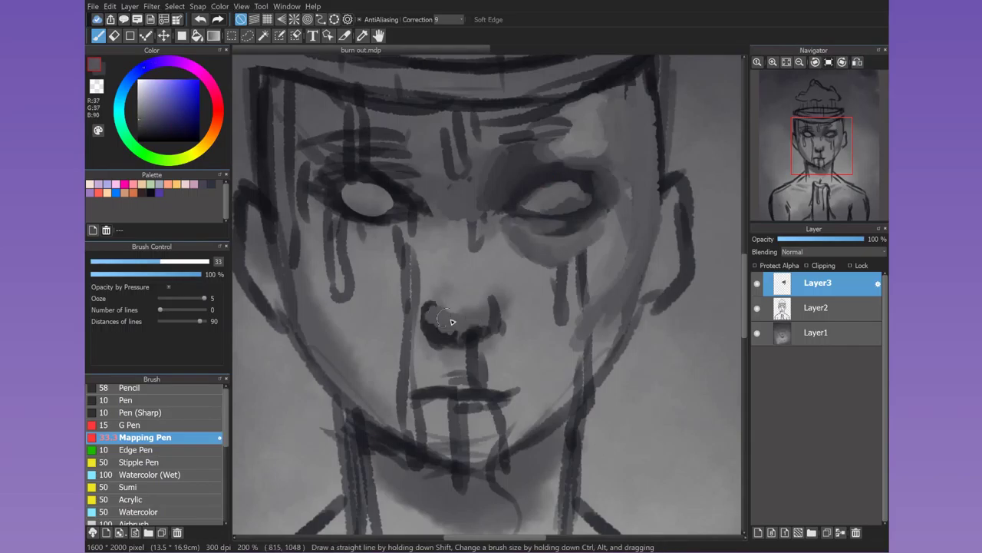
- Paint the nose's bridge and rounded base over the sketch, shaping dark nostrils with sampled greys
drag(452, 322, 436, 321)
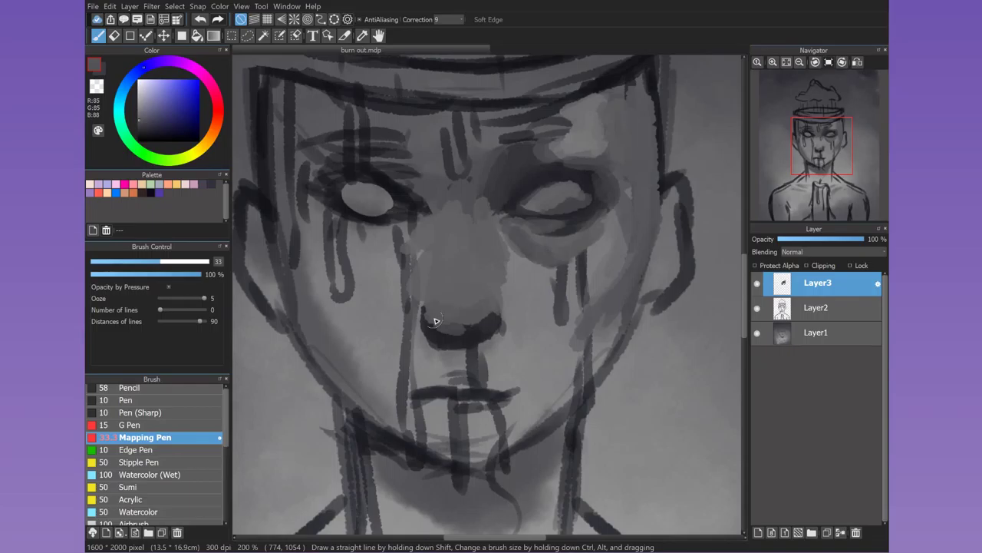
alt+click(456, 329)
alt+click(468, 333)
key(ctrl+z)
alt+click(497, 344)
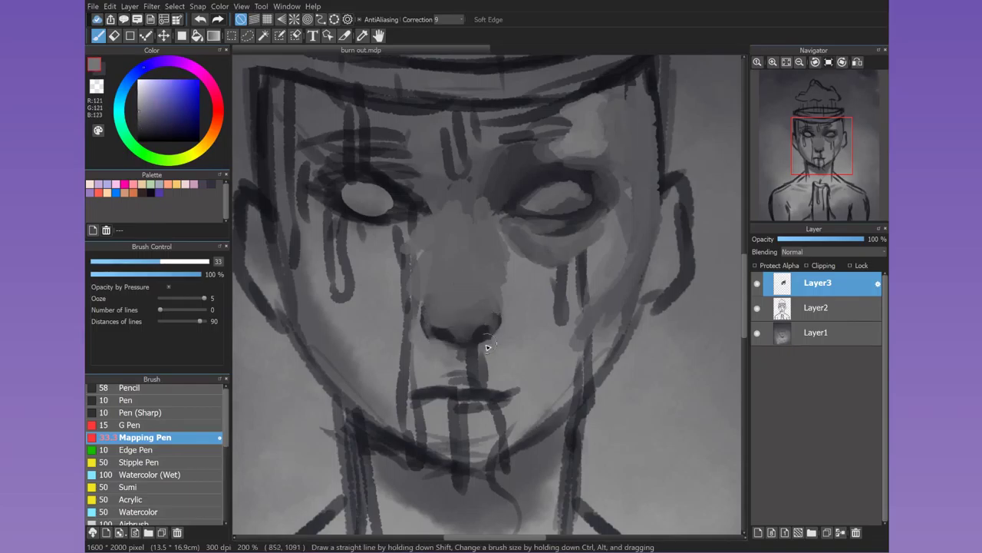
- Add lighter tones to the nose tip and bridge and blend the shading towards the inner eye corner
drag(457, 320, 464, 301)
alt+click(465, 307)
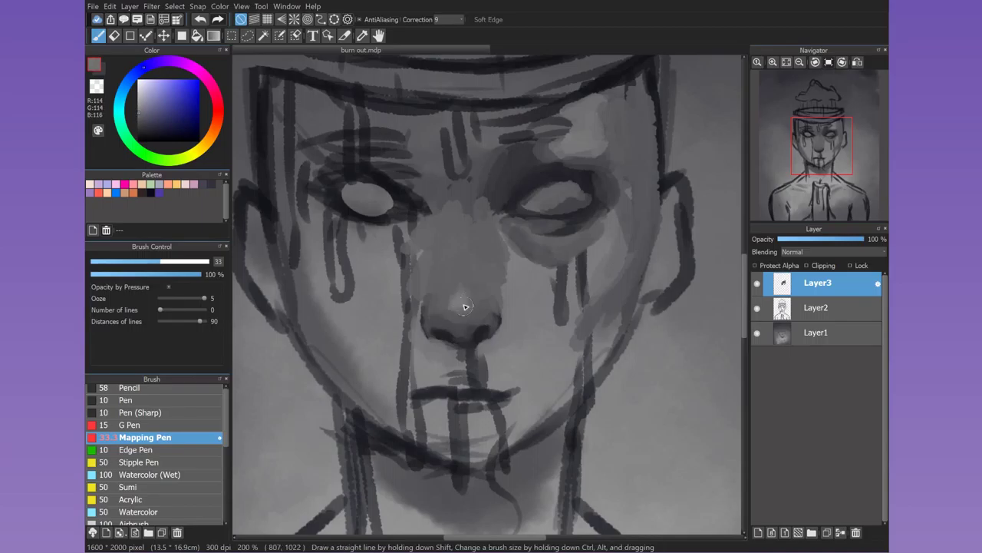
drag(462, 266, 459, 221)
alt+click(473, 292)
alt+click(472, 227)
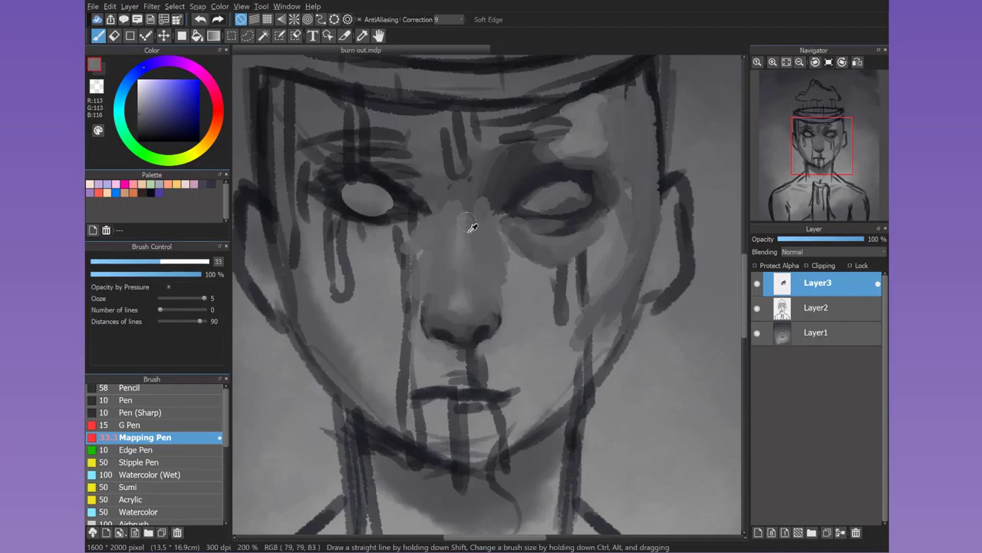
alt+click(505, 191)
alt+click(484, 232)
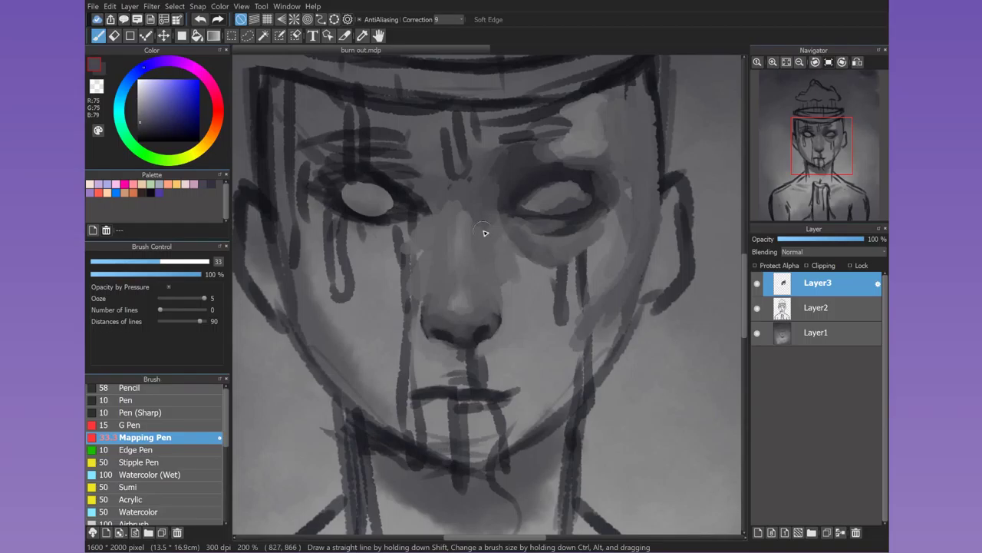
- Paint a dark iris in the right eye and, with the brush at size 18, define its lower lid rim
mouse_move(544, 197)
mouse_down()
mouse_move(588, 193)
mouse_move(528, 208)
mouse_up()
alt+click(555, 196)
alt+click(551, 195)
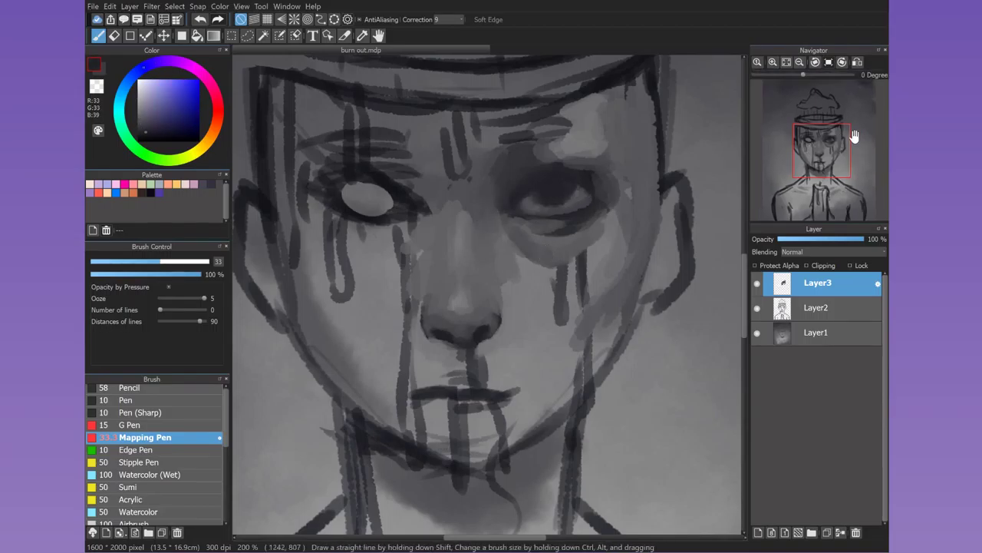
alt+click(590, 209)
key(bracketleft)
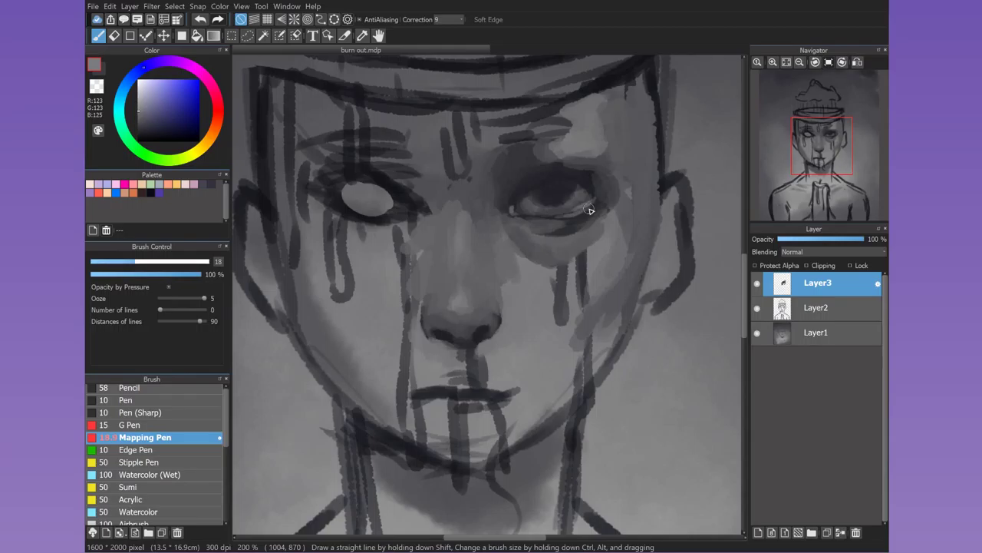
drag(522, 221, 591, 218)
alt+click(560, 222)
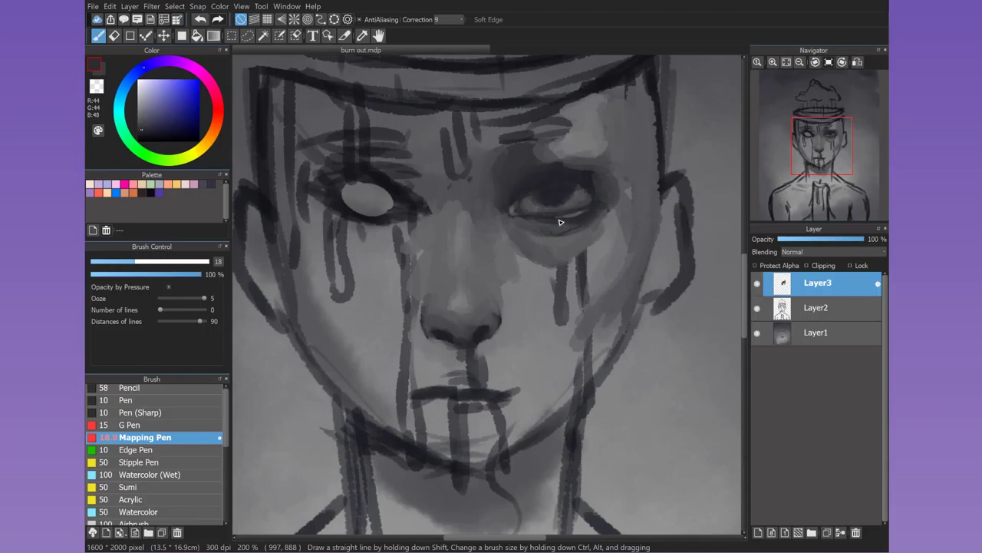
- Detail the iris and pupil, then add small near-white highlights to the eye with a finer brush
drag(584, 201, 549, 194)
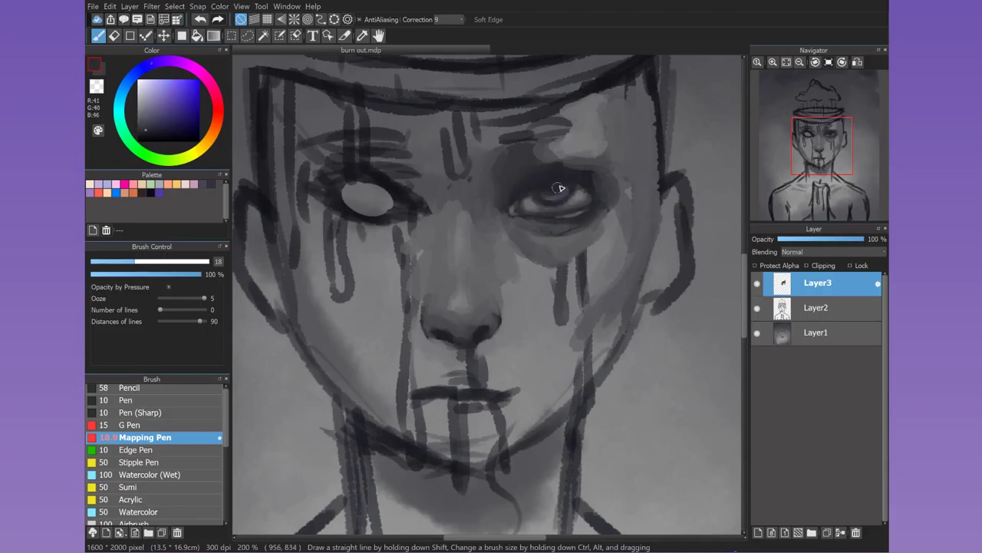
alt+click(561, 188)
drag(128, 262, 118, 262)
drag(530, 205, 547, 204)
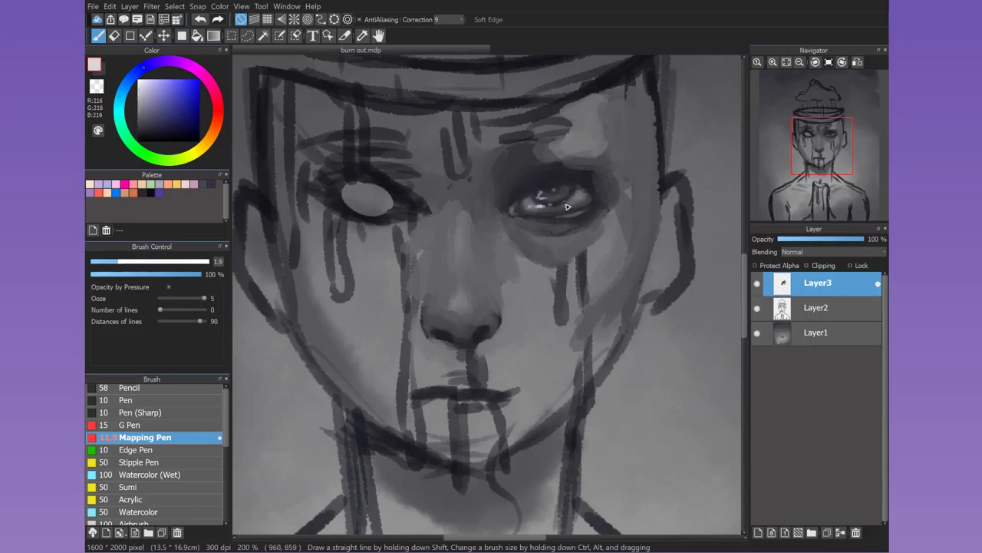
- Shade the cheek and side of the face below the painted eye with sampled greys
key(h)
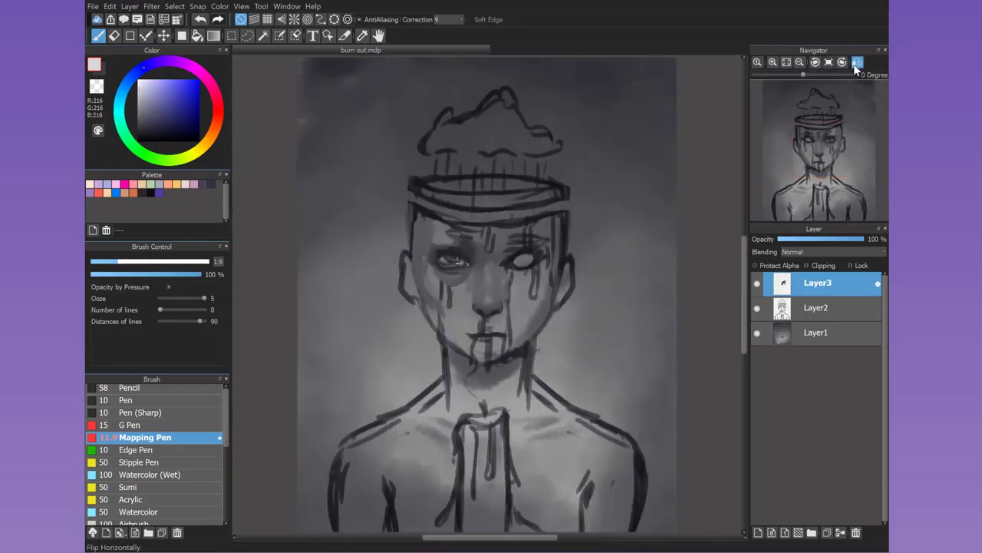
alt+click(383, 208)
mouse_move(465, 346)
mouse_down()
mouse_move(387, 298)
mouse_move(392, 284)
mouse_move(339, 325)
mouse_move(357, 388)
mouse_up()
alt+click(391, 305)
mouse_move(327, 259)
mouse_down()
mouse_move(369, 308)
mouse_move(309, 212)
mouse_move(307, 199)
mouse_move(342, 149)
mouse_move(355, 303)
mouse_move(337, 257)
mouse_move(378, 259)
mouse_move(345, 268)
mouse_move(366, 314)
mouse_up()
- Blend the shading from the temple through the cheek to the jaw using sampled mid-greys
alt+click(325, 212)
alt+click(337, 258)
alt+click(373, 258)
alt+click(363, 339)
alt+click(366, 336)
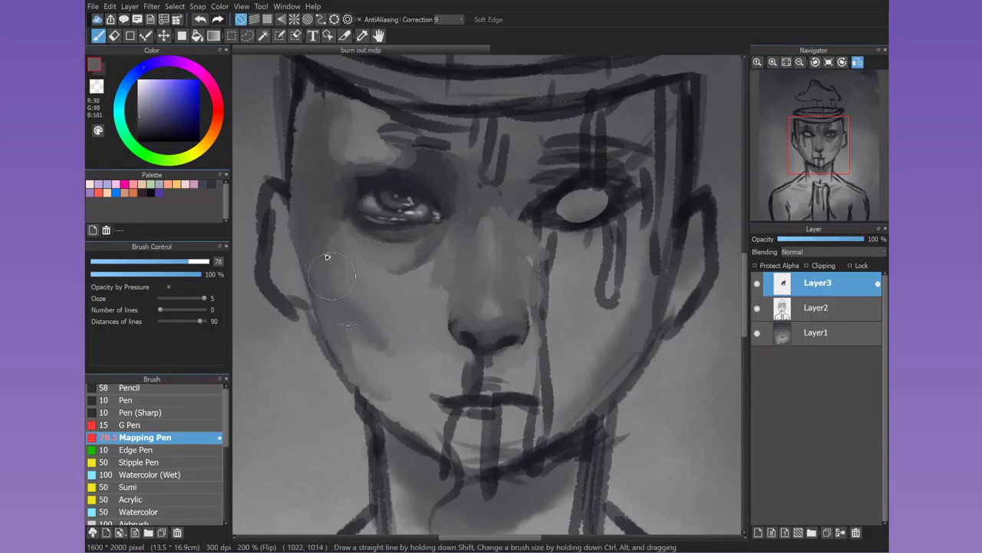
alt+click(367, 349)
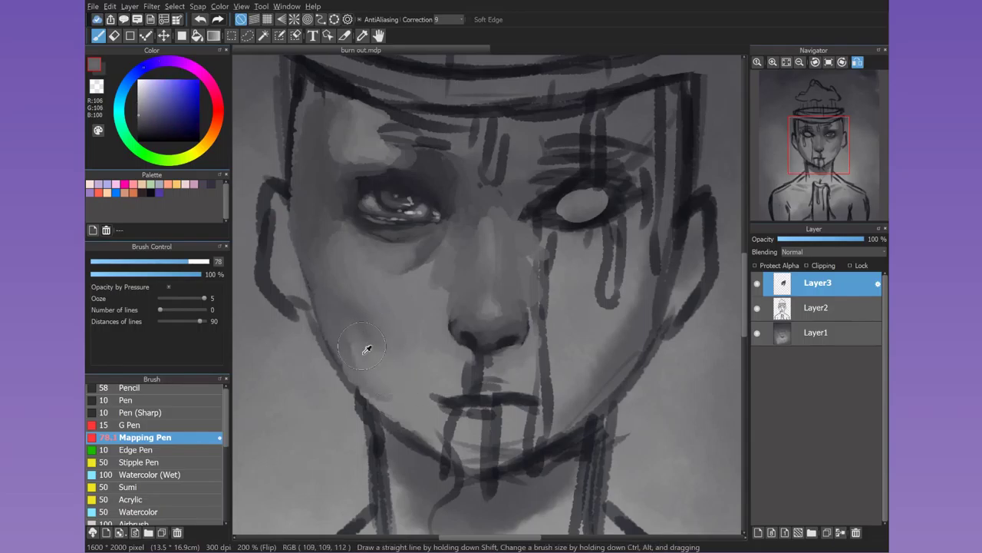
alt+click(401, 410)
- Darken the jaw edge below the ear on the painted side and redraw the ear's outer contour
mouse_move(307, 315)
mouse_down()
mouse_move(363, 408)
mouse_move(314, 372)
mouse_up()
drag(265, 192, 299, 311)
alt+click(292, 291)
alt+click(298, 310)
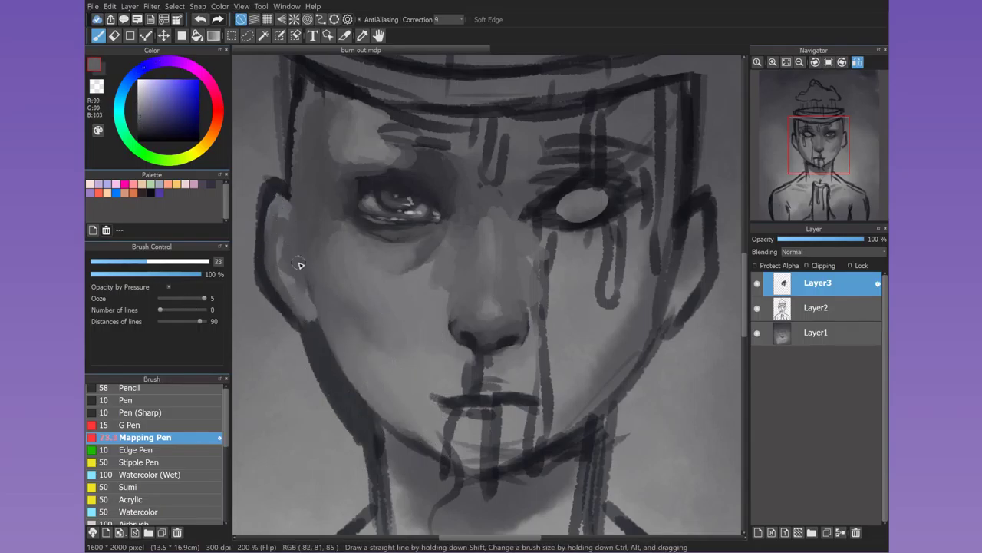
- Shade the inside of the ear and strengthen the dark shadow running from the earlobe along the jaw
mouse_move(298, 268)
mouse_down()
mouse_move(289, 235)
mouse_move(278, 232)
mouse_up()
alt+click(300, 294)
alt+click(271, 274)
alt+click(307, 319)
drag(301, 298, 338, 418)
- Refine the shading beneath the painted eye's lower lid with sampled greys
alt+click(450, 193)
drag(434, 225, 402, 237)
alt+click(422, 234)
- Paint the upper eyelid and its crease, then soften the shading around the brow bone and outer eye corner
key(h)
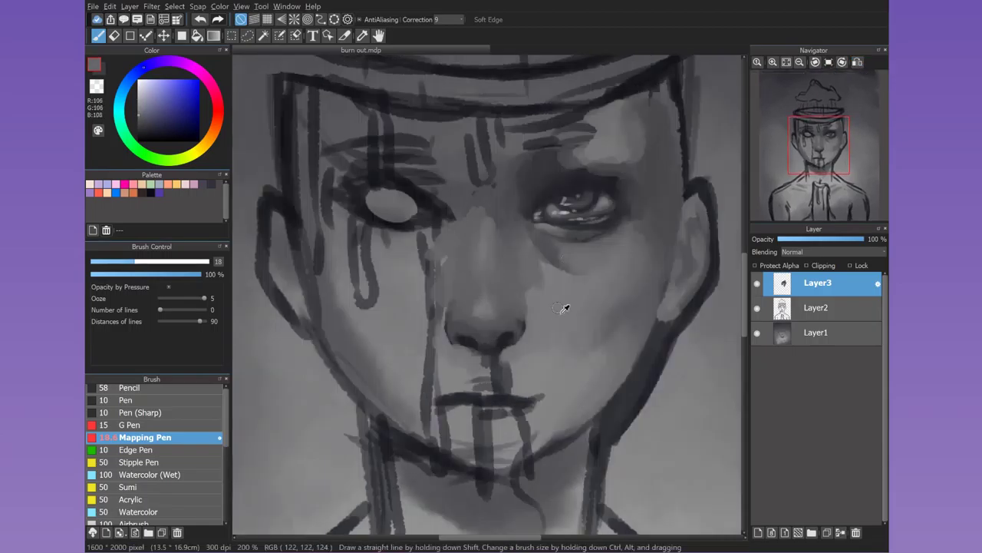
alt+click(538, 203)
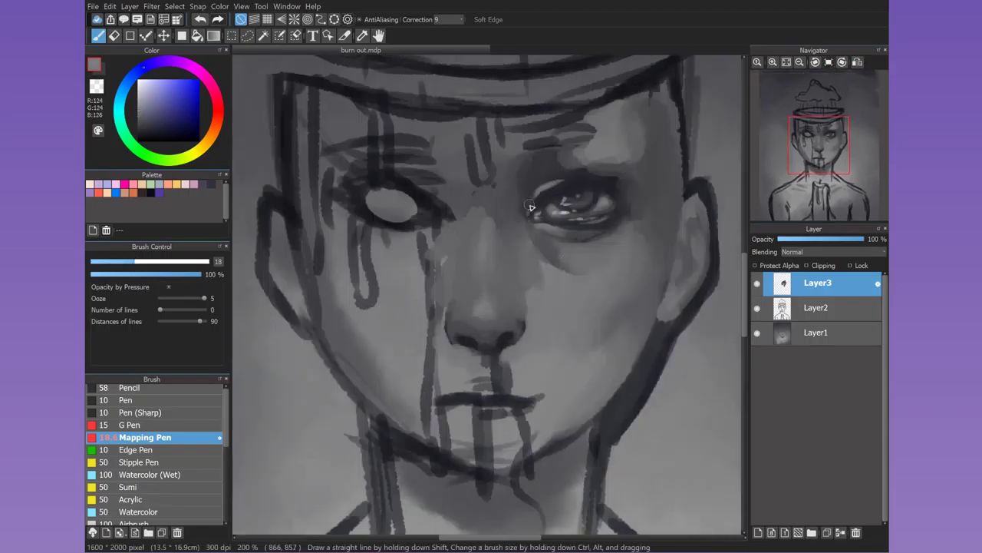
alt+click(544, 185)
drag(544, 185, 582, 183)
alt+click(610, 220)
drag(277, 232, 317, 257)
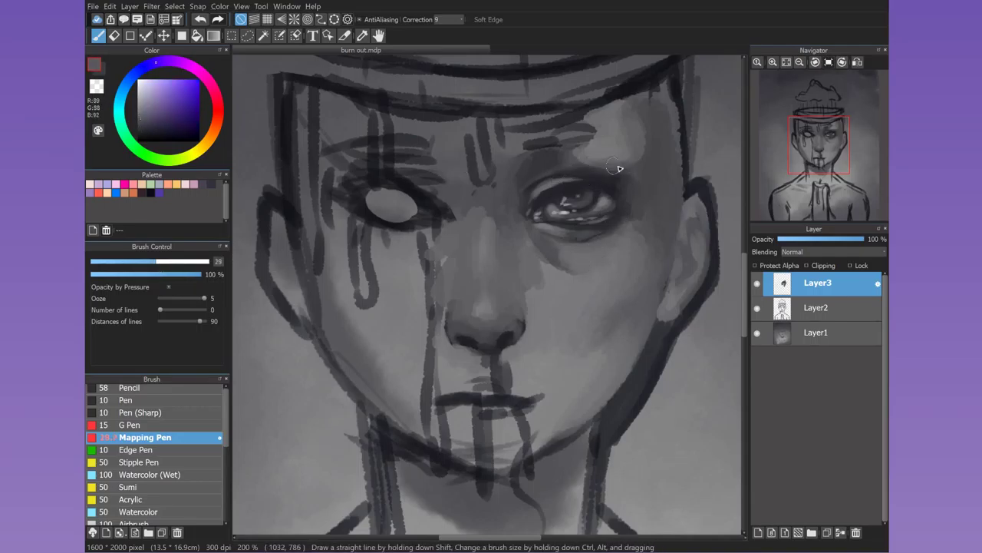
alt+click(318, 257)
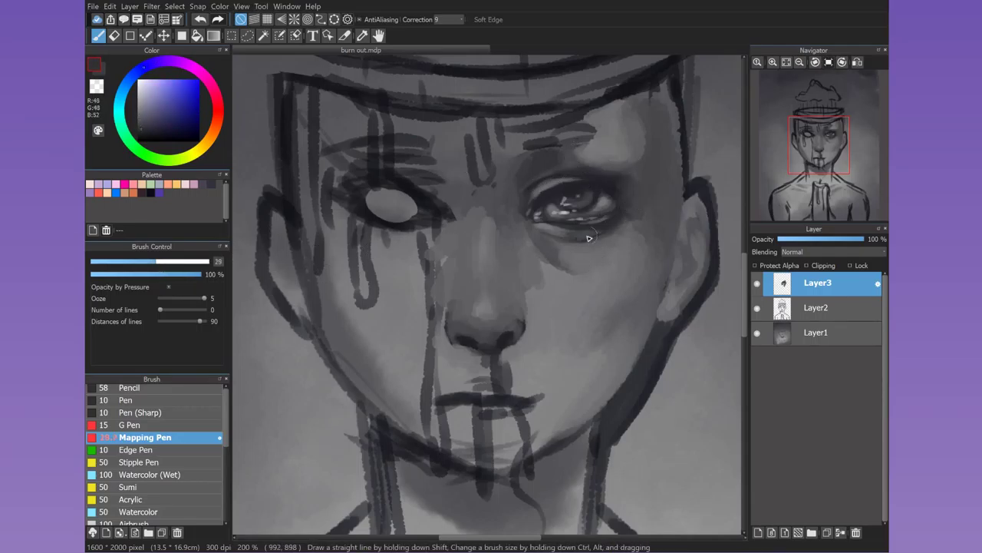
- Deepen both nostrils with dark grey and blend the underside and wing of the nose
alt+click(464, 342)
drag(464, 342, 506, 336)
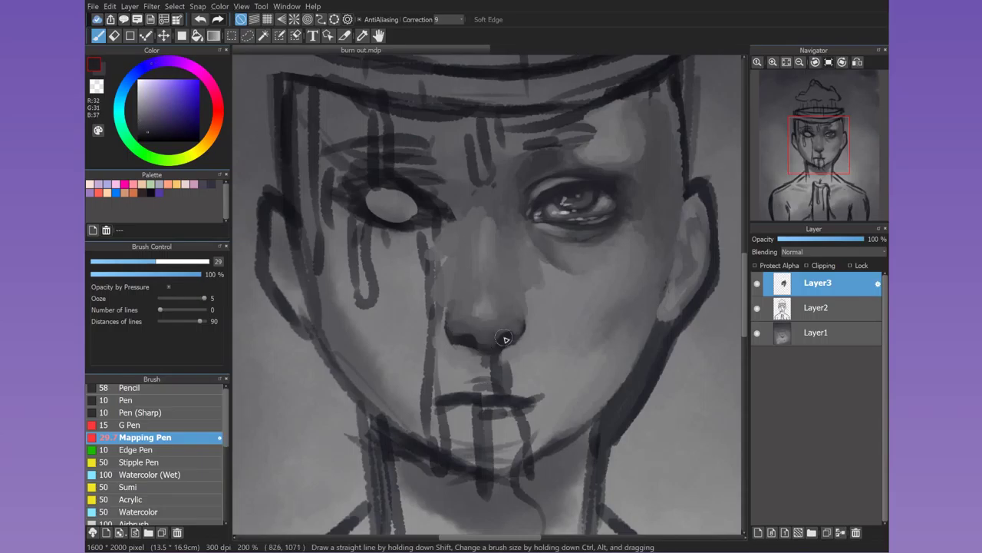
alt+click(519, 324)
alt+click(498, 321)
- Paint bright highlights on the tip and along the bridge of the nose
alt+click(486, 250)
key(h)
alt+click(434, 234)
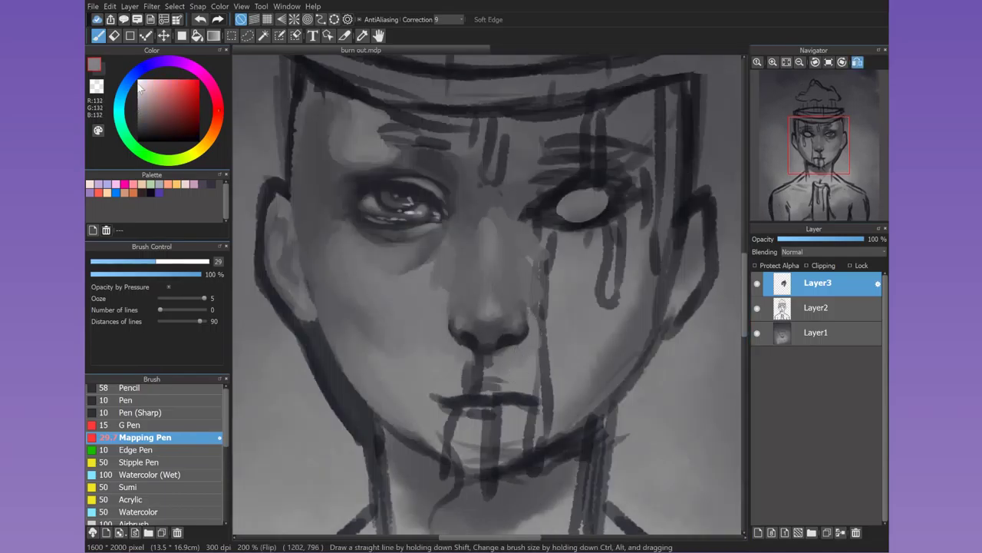
click(490, 311)
drag(491, 230, 492, 258)
alt+click(492, 313)
- Smooth the shading on both sides of the nose bridge and blend it into the area beneath the painted eye
key(h)
alt+click(490, 268)
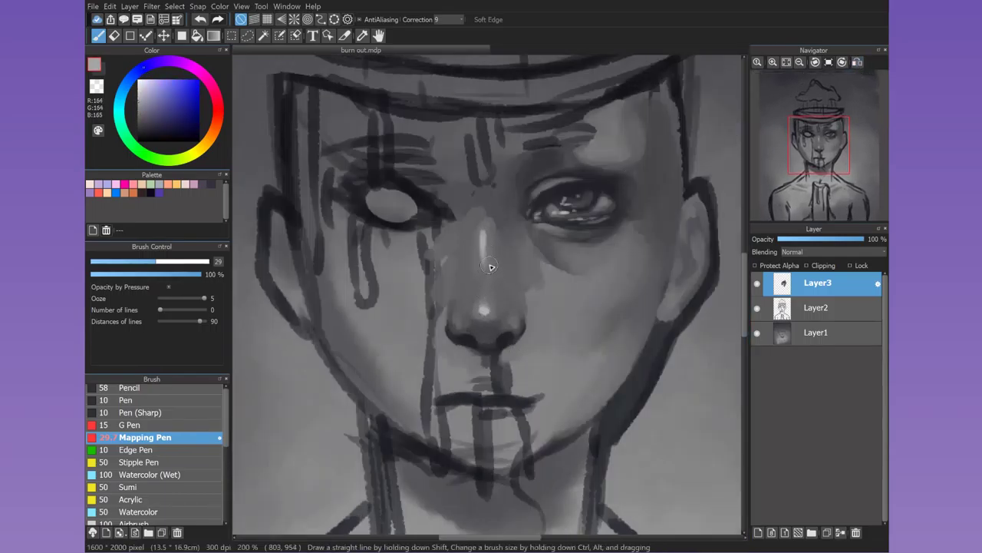
drag(511, 227, 541, 265)
drag(437, 265, 468, 219)
alt+click(322, 197)
drag(545, 265, 549, 287)
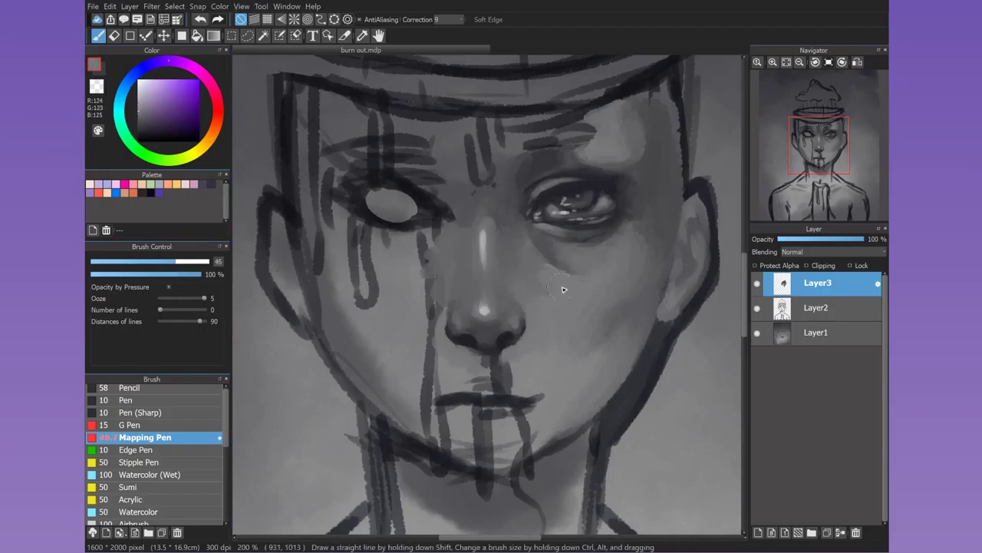
alt+click(520, 241)
- Paint over the second eye's sketch lines, building its socket and lids and the adjoining side of the nose
key(h)
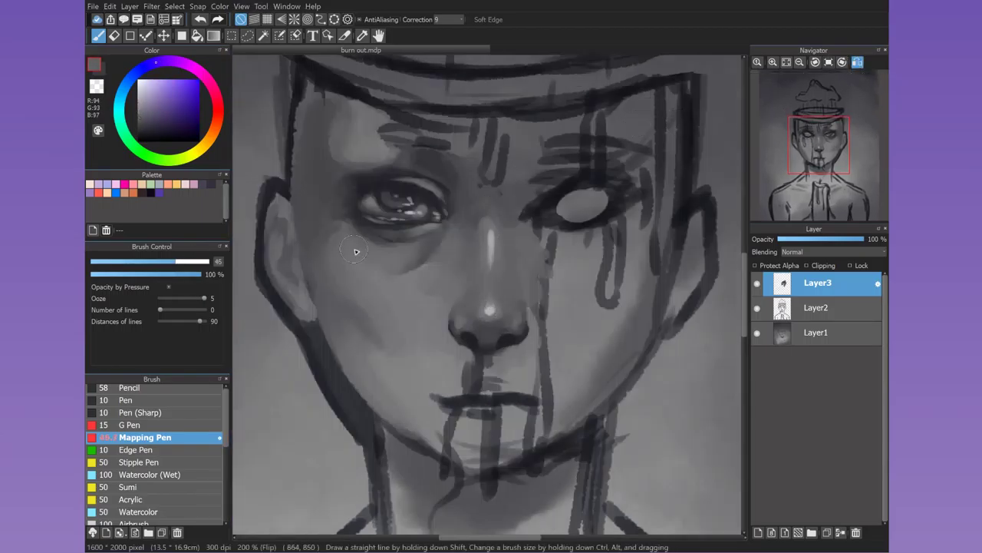
alt+click(537, 195)
mouse_move(537, 195)
mouse_down()
mouse_move(620, 186)
mouse_move(629, 161)
mouse_move(565, 248)
mouse_move(620, 220)
mouse_move(676, 210)
mouse_move(680, 121)
mouse_move(636, 187)
mouse_move(604, 164)
mouse_move(599, 211)
mouse_move(588, 221)
mouse_move(568, 203)
mouse_move(594, 200)
mouse_move(607, 215)
mouse_move(559, 233)
mouse_move(583, 245)
mouse_move(668, 254)
mouse_move(575, 258)
mouse_move(533, 325)
mouse_move(528, 248)
mouse_up()
alt+click(594, 192)
alt+click(636, 186)
alt+click(611, 222)
- Paint over the drip lines on the second cheek and shade the jawline down to the chin
alt+click(652, 257)
alt+click(645, 261)
mouse_move(591, 414)
mouse_down()
mouse_move(570, 324)
mouse_move(606, 422)
mouse_up()
alt+click(481, 462)
alt+click(481, 462)
mouse_move(481, 462)
mouse_down()
mouse_move(557, 417)
mouse_move(540, 450)
mouse_up()
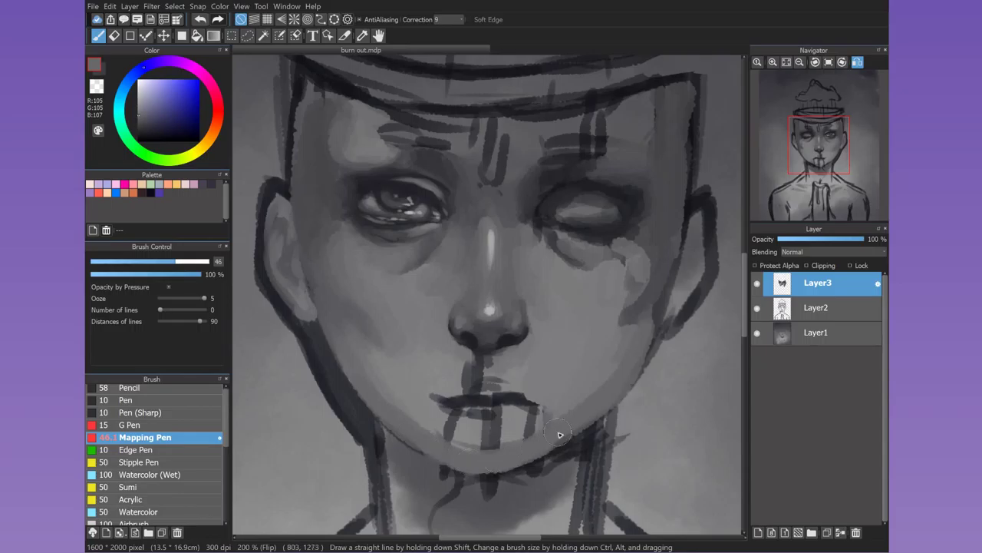
- Cover the drip lines below the mouth and paint the dark shape of the lips
drag(409, 412, 491, 449)
alt+click(483, 399)
mouse_move(461, 395)
mouse_down()
mouse_move(529, 403)
mouse_move(476, 376)
mouse_up()
- Blend the second cheek's shading from below the eye to the jaw with sampled greys
alt+click(621, 292)
mouse_move(621, 291)
mouse_down()
mouse_move(616, 252)
mouse_move(636, 264)
mouse_move(648, 337)
mouse_up()
alt+click(652, 292)
alt+click(643, 305)
key(h)
alt+click(616, 314)
alt+click(383, 339)
alt+click(344, 361)
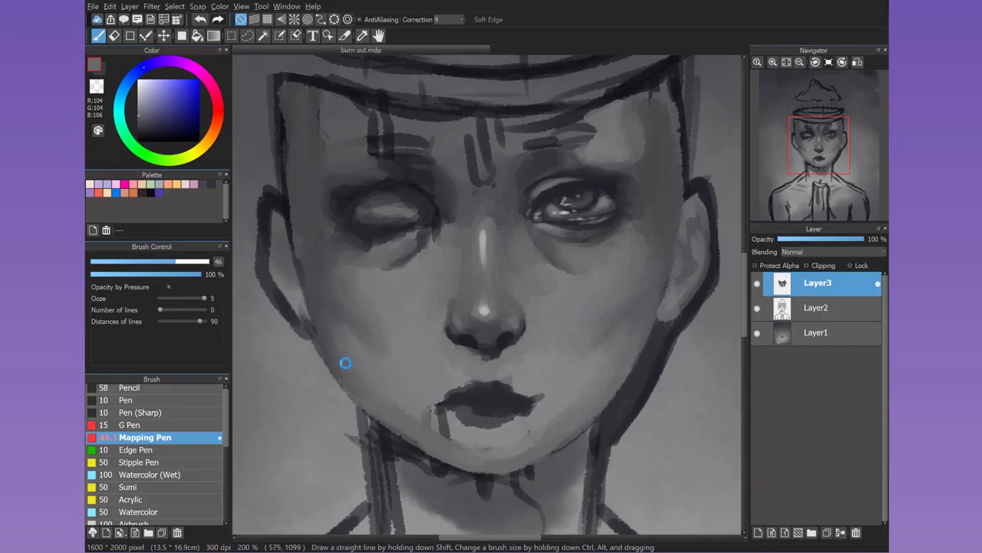
- Cover the remaining drip line below the mouth and paint a dark band outside the jaw, from below the ear to the neck
alt+click(392, 412)
mouse_move(422, 406)
mouse_down()
mouse_move(530, 454)
mouse_move(441, 433)
mouse_up()
alt+click(642, 365)
drag(307, 332, 357, 461)
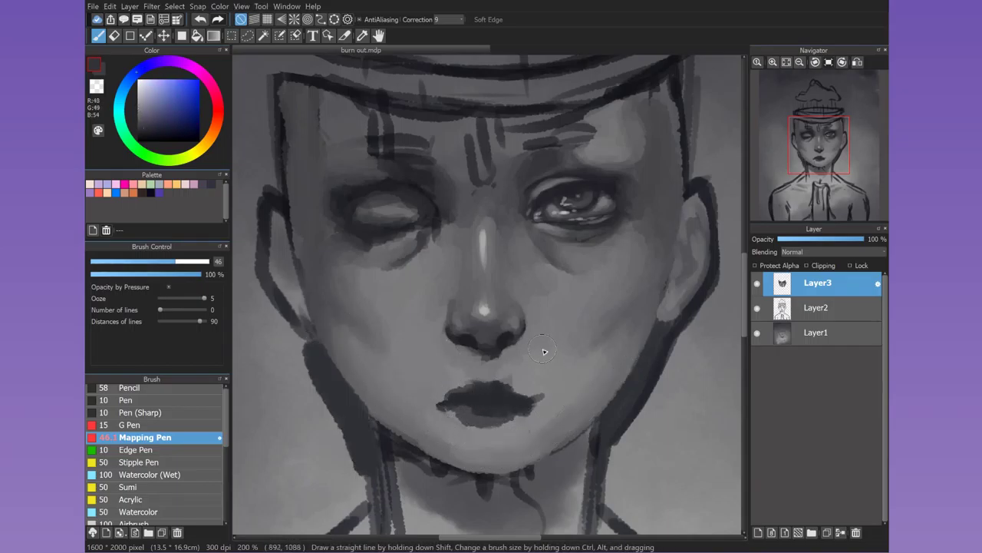
- Block in the unfinished second eye and its lids as one dark shape with a sampled dark grey
key(h)
alt+click(630, 320)
key(h)
alt+click(361, 192)
drag(349, 180, 430, 230)
alt+click(478, 296)
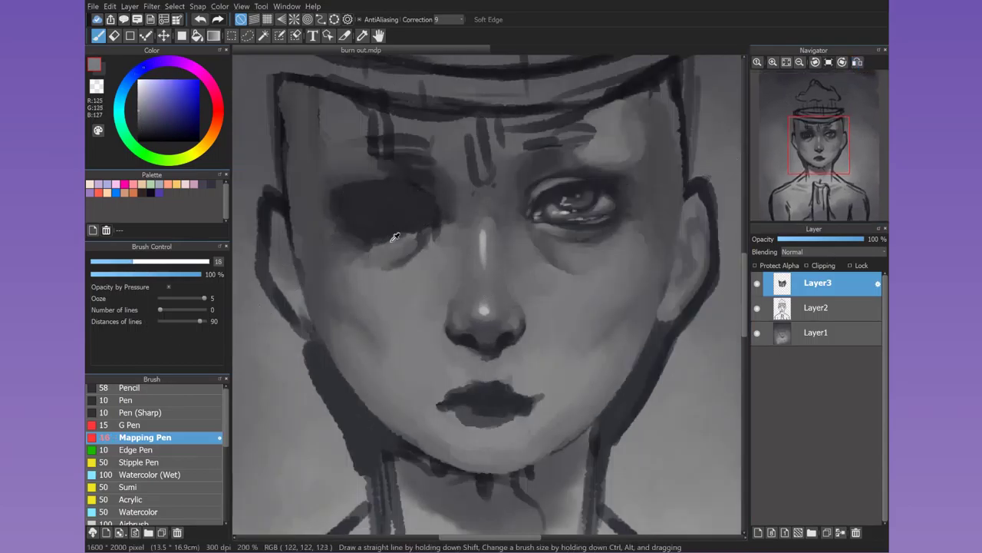
- Paint the half-closed eye's basic shape and lid folds in mid greys over the dark socket
drag(353, 209, 426, 209)
alt+click(340, 204)
mouse_move(340, 204)
mouse_down()
mouse_move(422, 211)
mouse_move(415, 215)
mouse_up()
alt+click(382, 214)
mouse_move(353, 208)
mouse_down()
mouse_move(428, 222)
mouse_move(429, 212)
mouse_move(384, 217)
mouse_move(407, 209)
mouse_move(410, 196)
mouse_move(391, 188)
mouse_up()
alt+click(384, 219)
- Lighten the half-closed eye's upper lid and the brow bone above it with sampled greys
alt+click(361, 209)
alt+click(401, 305)
drag(356, 165, 384, 165)
drag(376, 190, 408, 188)
drag(339, 193, 368, 192)
drag(395, 191, 418, 199)
click(857, 62)
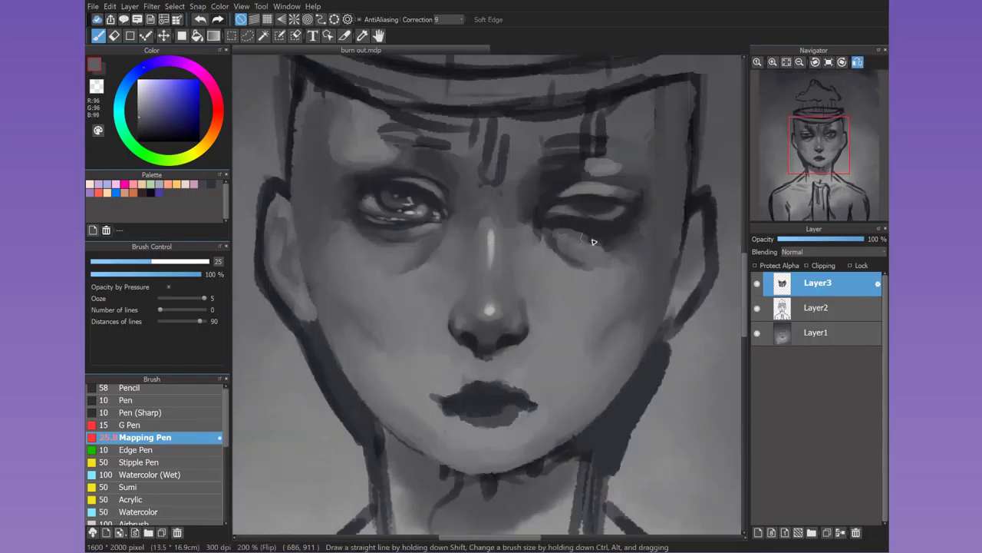
- Paint the bag beneath the half-closed eye and blend the brow bone and outer socket with sampled greys
mouse_move(561, 231)
mouse_down()
mouse_move(634, 222)
mouse_move(562, 248)
mouse_move(599, 263)
mouse_up()
alt+click(569, 247)
mouse_move(652, 231)
mouse_down()
mouse_move(642, 185)
mouse_move(557, 197)
mouse_move(630, 195)
mouse_move(611, 146)
mouse_move(624, 182)
mouse_move(623, 140)
mouse_move(596, 168)
mouse_move(631, 148)
mouse_move(584, 176)
mouse_move(568, 176)
mouse_up()
alt+click(570, 192)
alt+click(565, 176)
alt+click(647, 177)
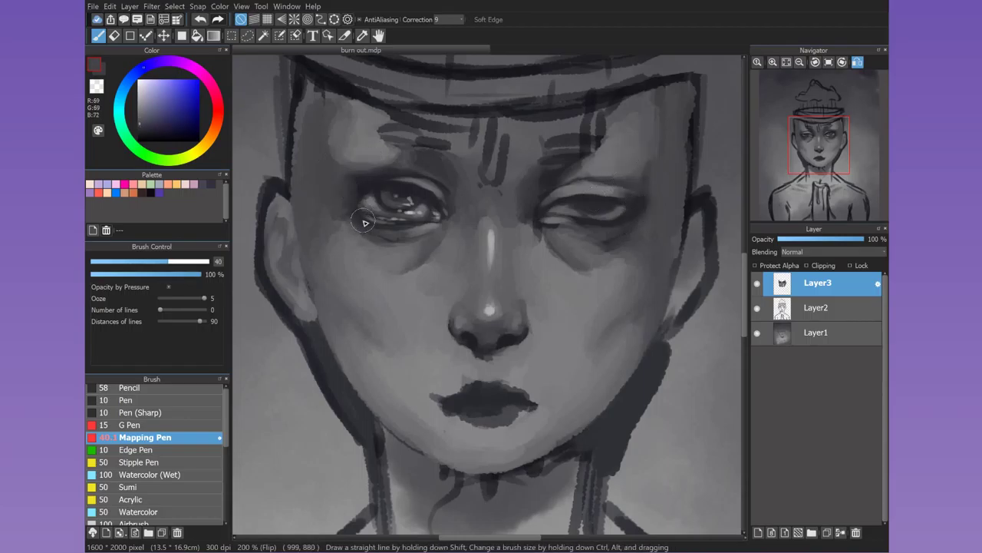
- Define the half-closed eye's iris, corners and lower lid rim, checking the face mirrored and at full-figure view
alt+click(636, 219)
mouse_move(636, 220)
mouse_down()
mouse_move(579, 229)
mouse_move(546, 212)
mouse_move(628, 216)
mouse_move(573, 217)
mouse_move(540, 202)
mouse_move(591, 220)
mouse_move(626, 212)
mouse_move(602, 206)
mouse_up()
alt+click(551, 211)
alt+click(602, 206)
alt+click(617, 222)
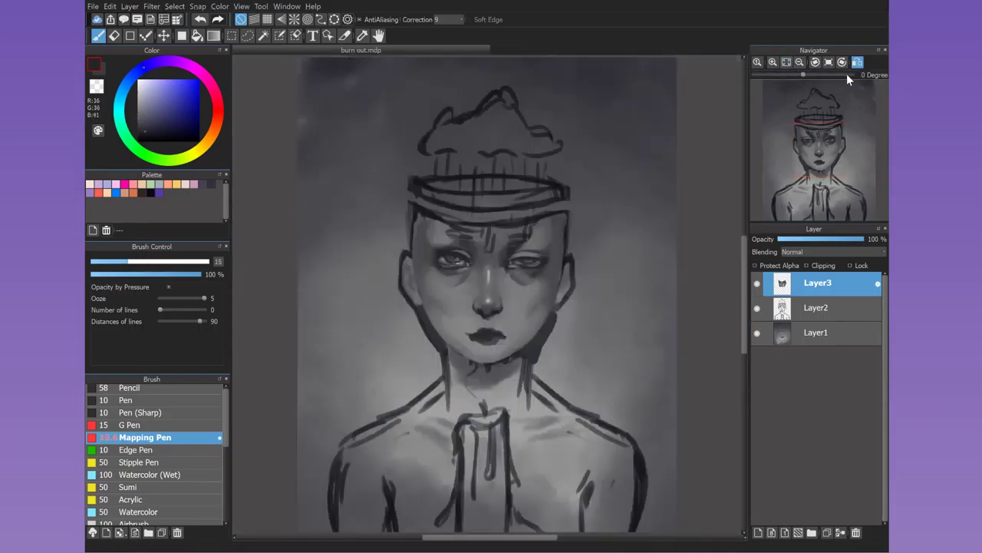
scroll(617, 222, down, 4)
click(857, 62)
scroll(342, 214, up, 4)
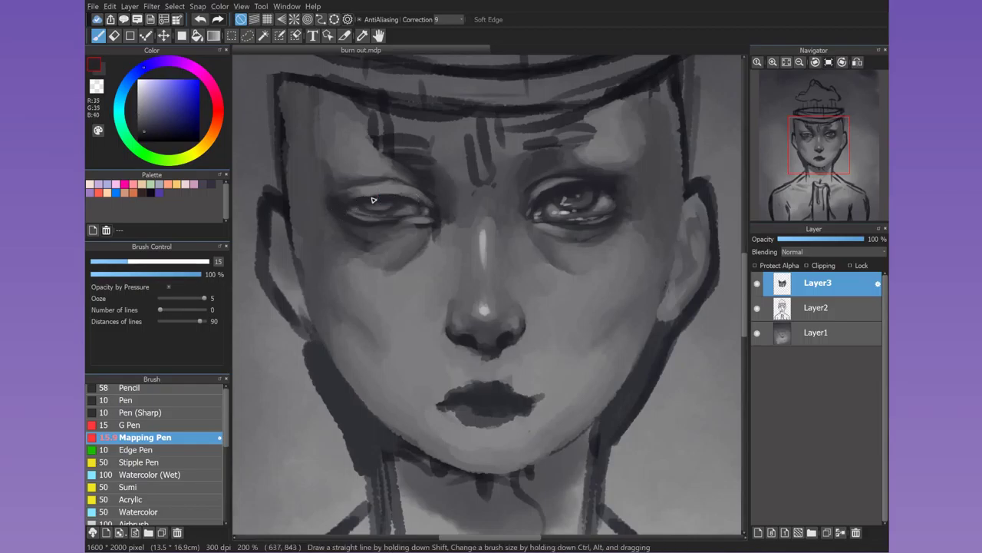
- Add light reflections to the half-closed eye and soften the shading at the open eye's outer corner
alt+click(404, 222)
mouse_move(405, 223)
mouse_down()
mouse_move(395, 222)
mouse_move(401, 208)
mouse_move(386, 210)
mouse_up()
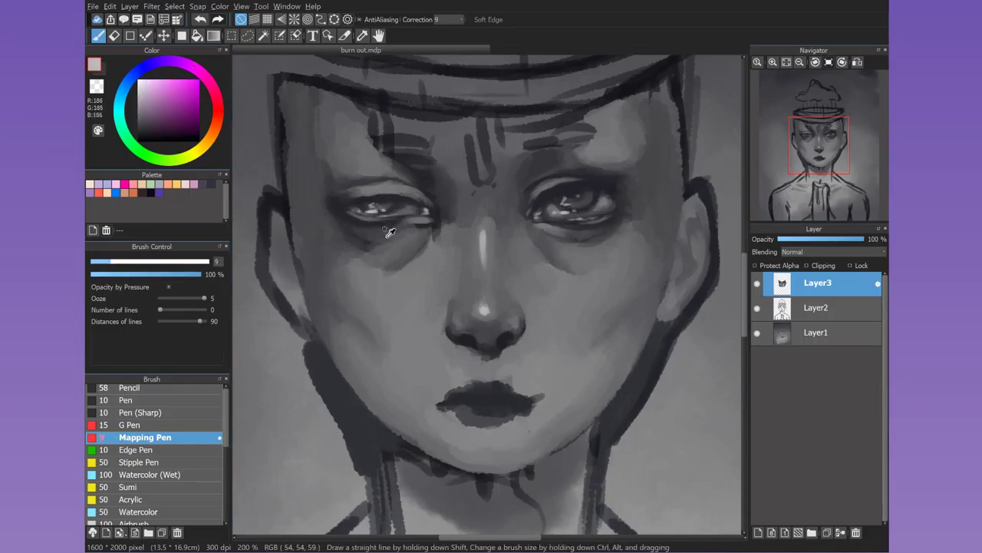
alt+click(565, 205)
mouse_move(614, 201)
mouse_down()
mouse_move(640, 192)
mouse_move(649, 209)
mouse_up()
alt+click(614, 188)
alt+click(622, 229)
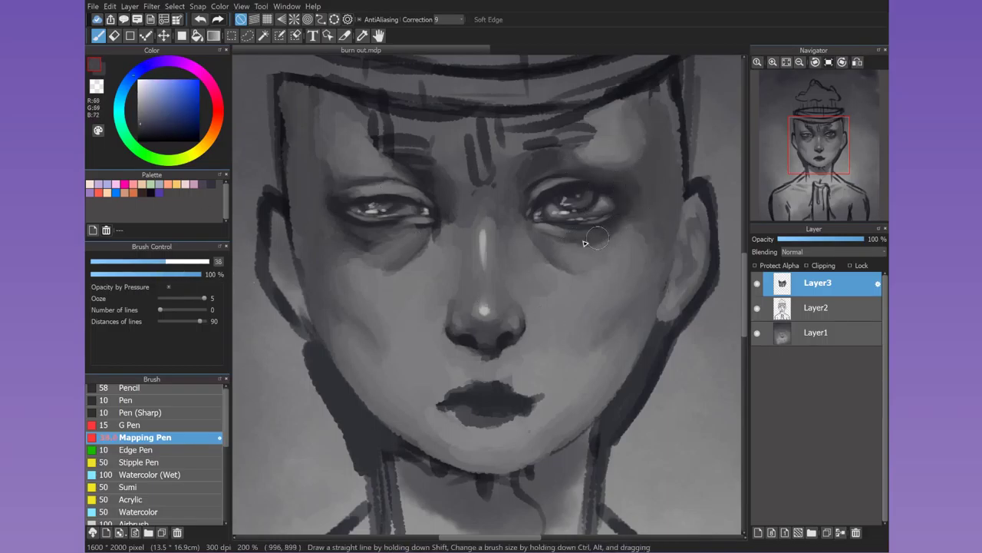
- Deepen the shadows below and around the half-closed eye and brighten its upper lid
drag(342, 242, 394, 263)
alt+click(414, 230)
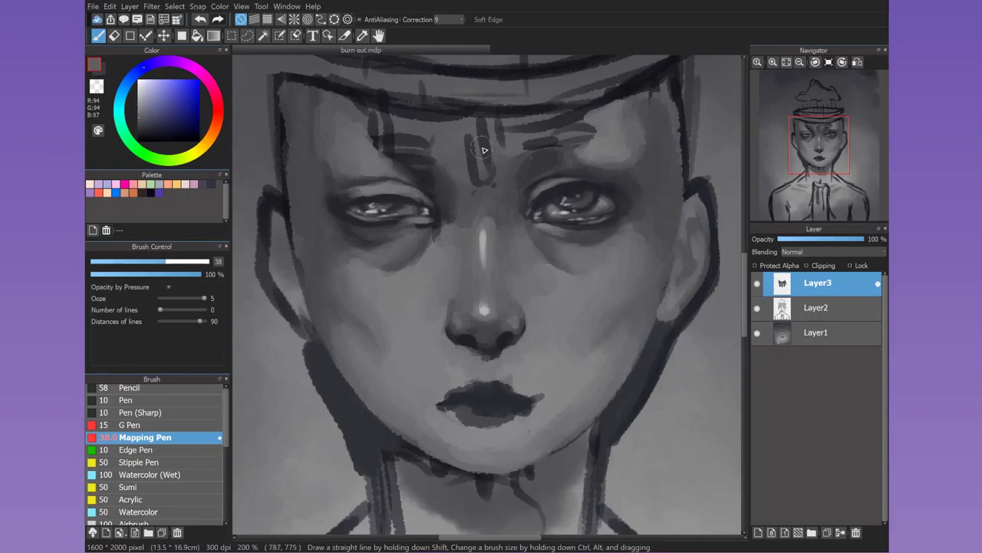
drag(406, 222, 433, 240)
alt+click(358, 219)
drag(184, 262, 128, 262)
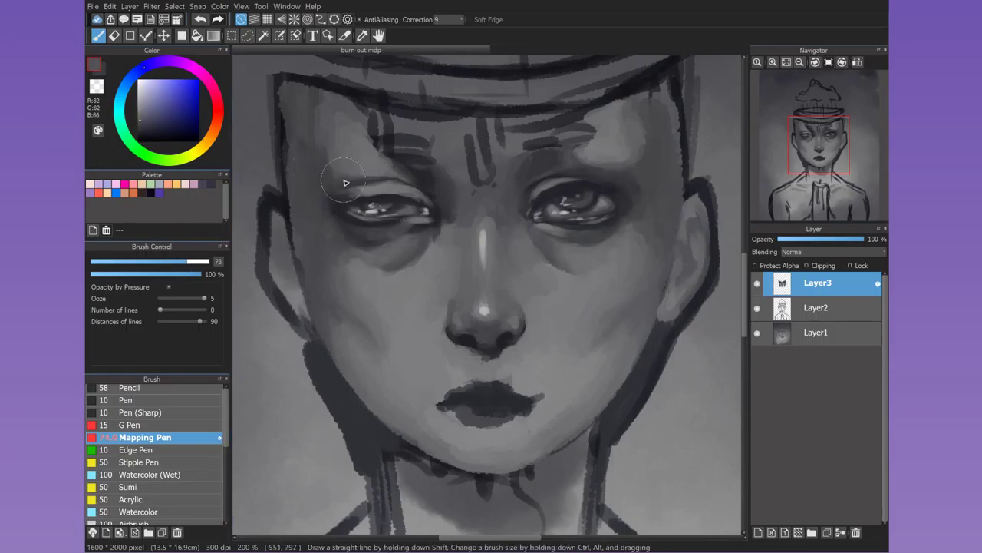
alt+click(375, 189)
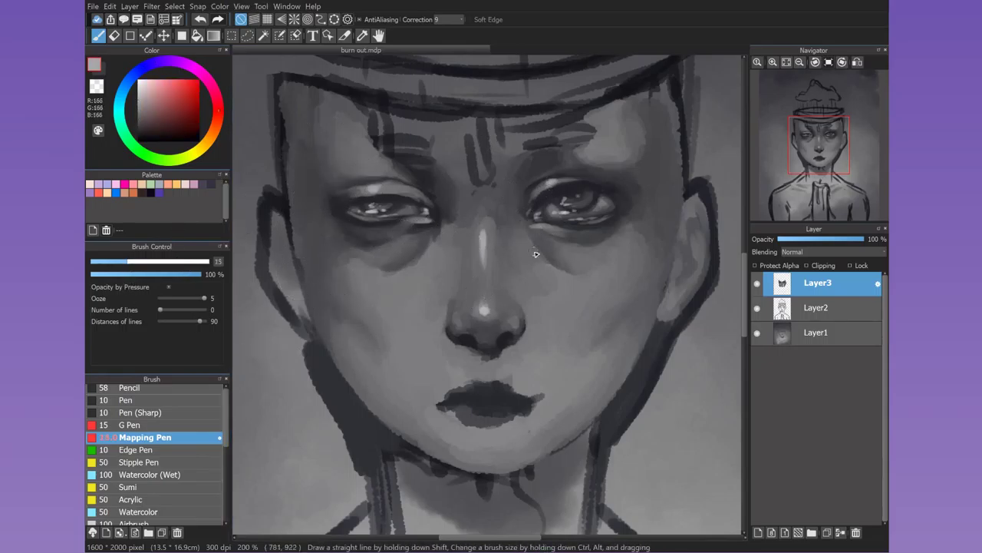
- Paint light patches beside both nostrils and blend their outer edges into the cheeks
drag(442, 313, 442, 327)
drag(530, 310, 530, 326)
drag(439, 315, 439, 330)
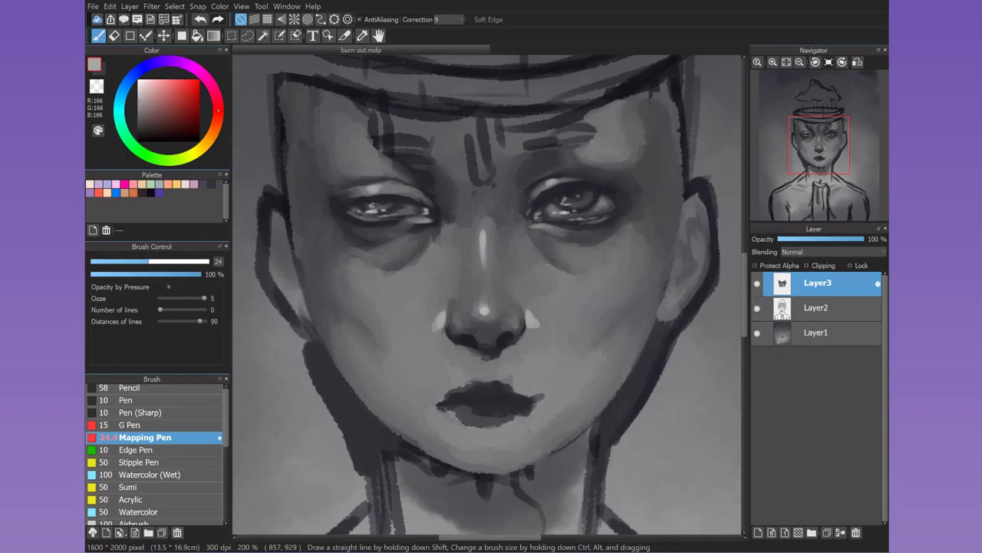
alt+click(532, 323)
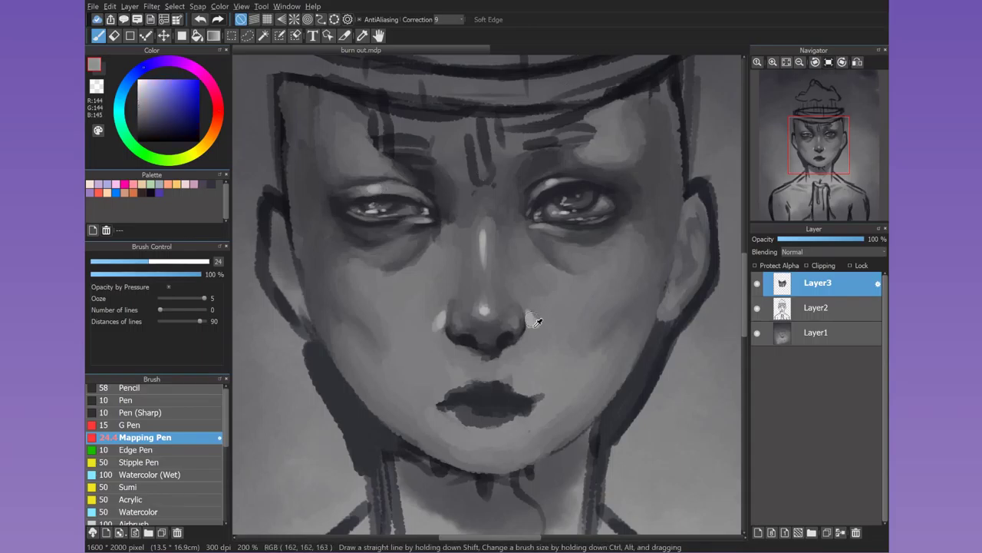
drag(538, 322, 528, 303)
alt+click(437, 316)
mouse_move(437, 322)
mouse_down()
mouse_move(450, 329)
mouse_move(431, 307)
mouse_up()
alt+click(431, 307)
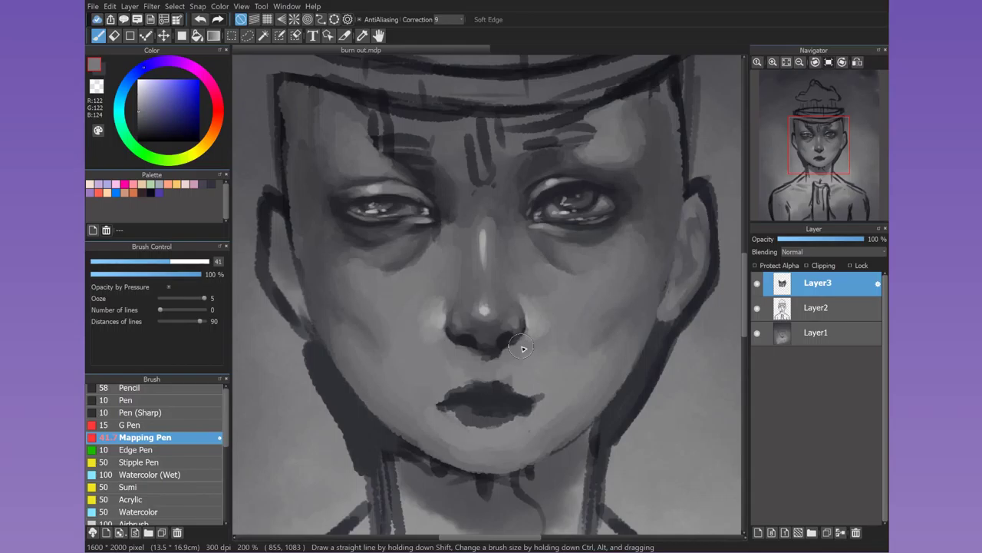
- Thicken the dark edge from the ear beside the half-closed eye to the neck, and paint that ear's inner form
alt+click(281, 189)
mouse_move(281, 189)
mouse_down()
mouse_move(332, 376)
mouse_move(376, 459)
mouse_up()
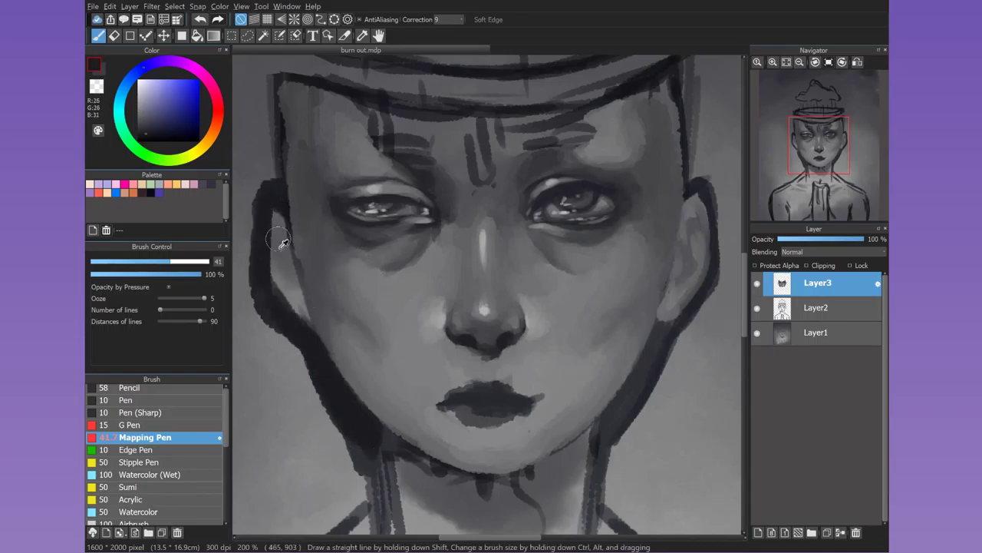
mouse_move(287, 226)
mouse_down()
mouse_move(271, 247)
mouse_move(299, 300)
mouse_up()
alt+click(405, 373)
mouse_move(274, 215)
mouse_down()
mouse_move(292, 299)
mouse_move(290, 218)
mouse_move(294, 311)
mouse_up()
alt+click(282, 231)
alt+click(281, 232)
alt+click(292, 270)
alt+click(513, 264)
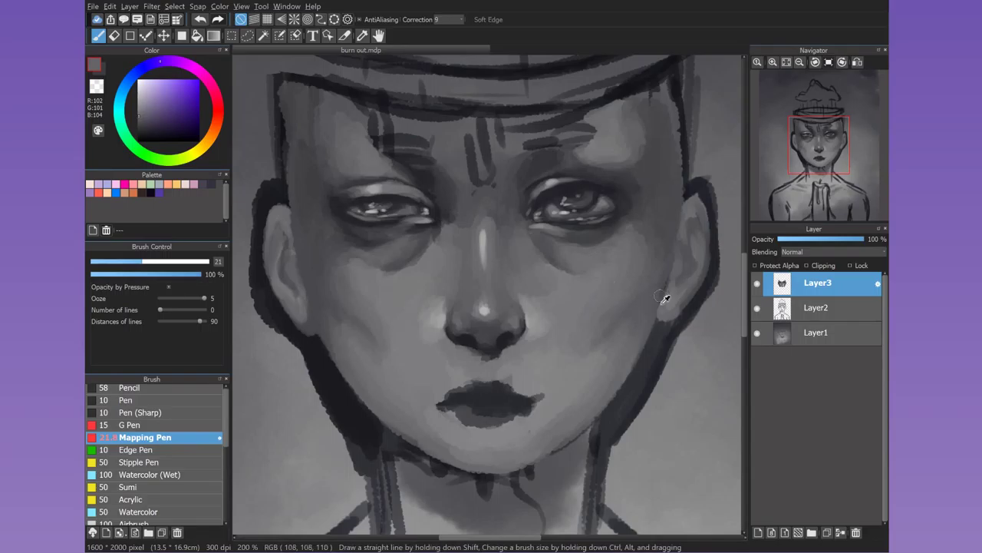
- Paint over the sketch lines in the middle of the forehead and between the brows with a sampled mid grey
mouse_move(752, 150)
alt+click(484, 153)
mouse_move(469, 131)
mouse_down()
mouse_move(509, 132)
mouse_move(483, 159)
mouse_move(617, 121)
mouse_up()
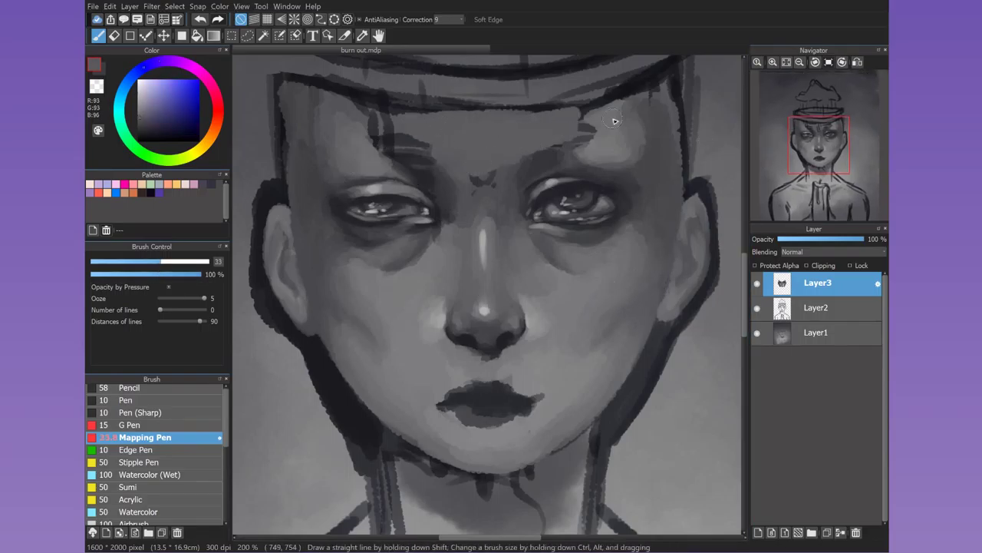
- Fill the lips as one fuller dark shape and refine the upper lip's edge and the groove above it
mouse_move(468, 395)
mouse_down()
mouse_move(511, 394)
mouse_move(444, 406)
mouse_move(524, 396)
mouse_move(522, 417)
mouse_move(468, 416)
mouse_up()
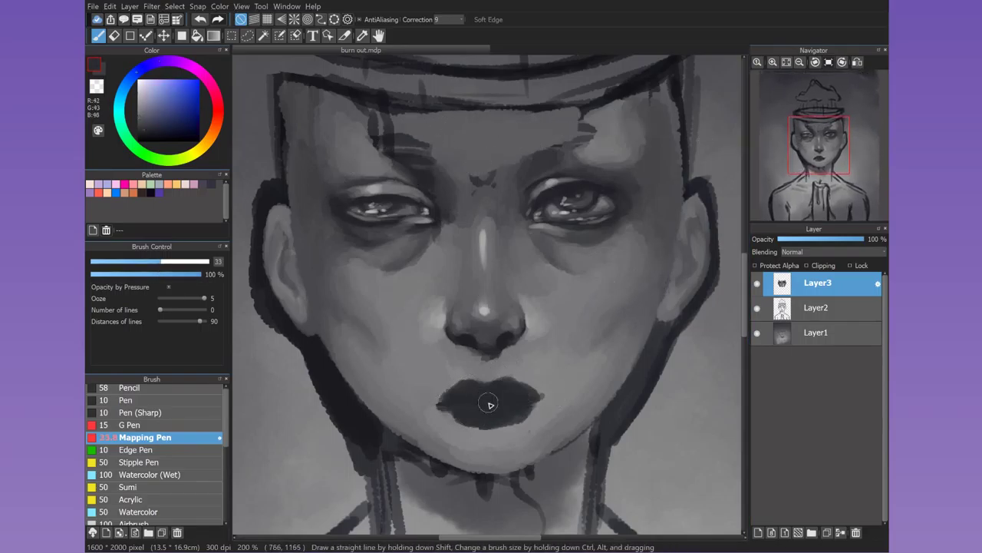
alt+click(490, 369)
alt+click(468, 386)
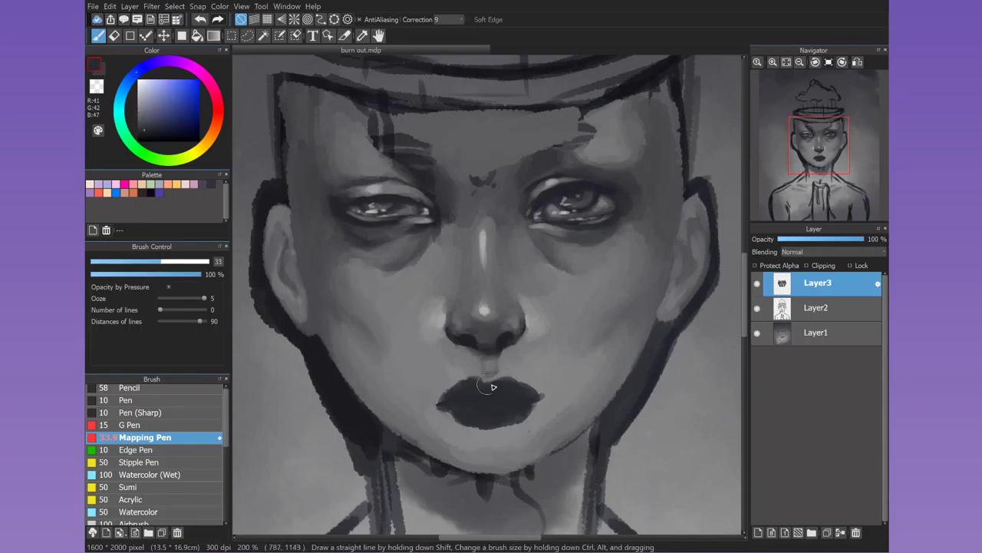
alt+click(504, 384)
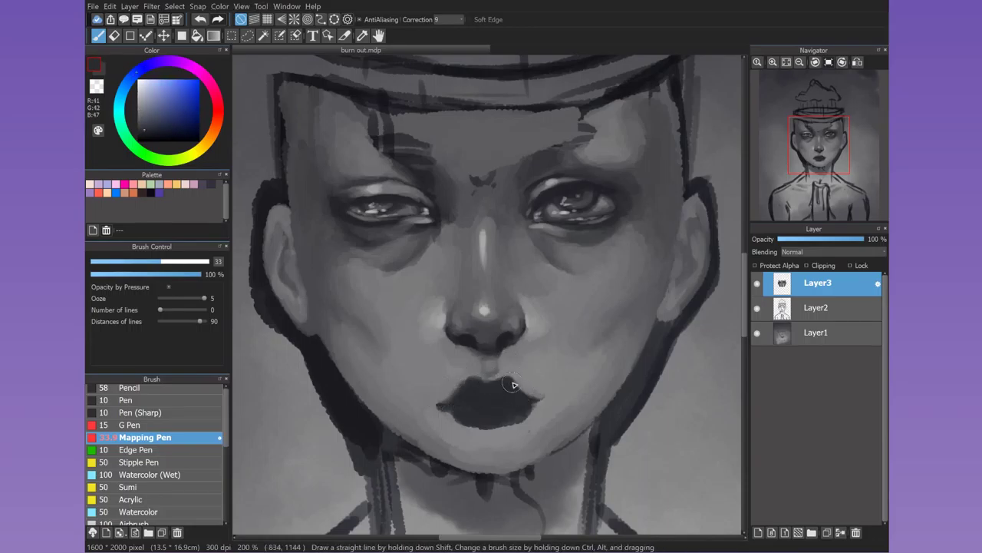
- Model the lips with a mid-grey upper lip, a lighter lower lip and a dark parting line
alt+click(529, 403)
mouse_move(529, 407)
mouse_down()
mouse_move(474, 434)
mouse_move(544, 413)
mouse_up()
alt+click(441, 409)
mouse_move(483, 414)
mouse_down()
mouse_move(468, 403)
mouse_move(507, 418)
mouse_up()
alt+click(335, 373)
mouse_move(480, 379)
mouse_down()
mouse_move(525, 397)
mouse_move(458, 399)
mouse_move(482, 387)
mouse_up()
alt+click(473, 391)
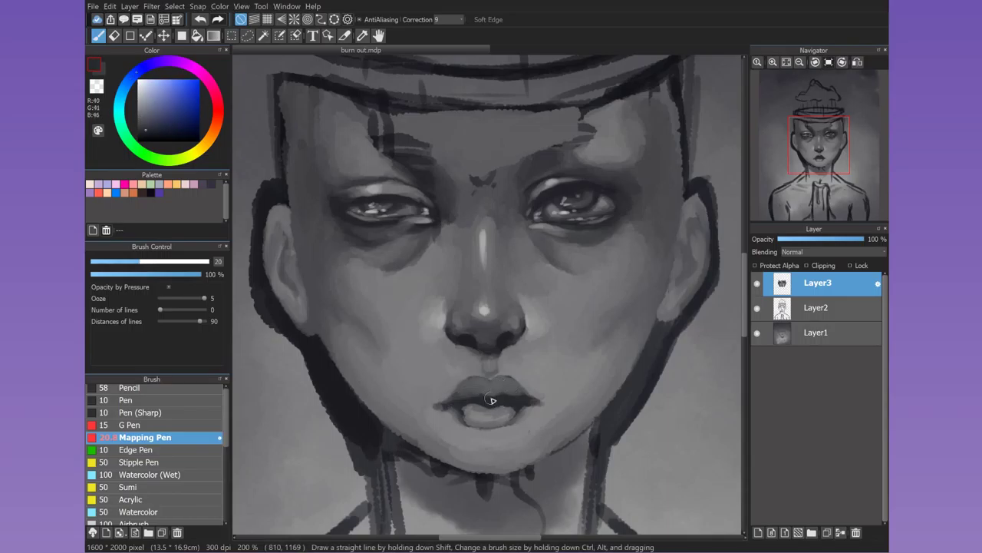
- Shade both lips with sampled greys, refining the parting line, the lower lip's edge and the mouth corners
alt+click(536, 417)
alt+click(517, 408)
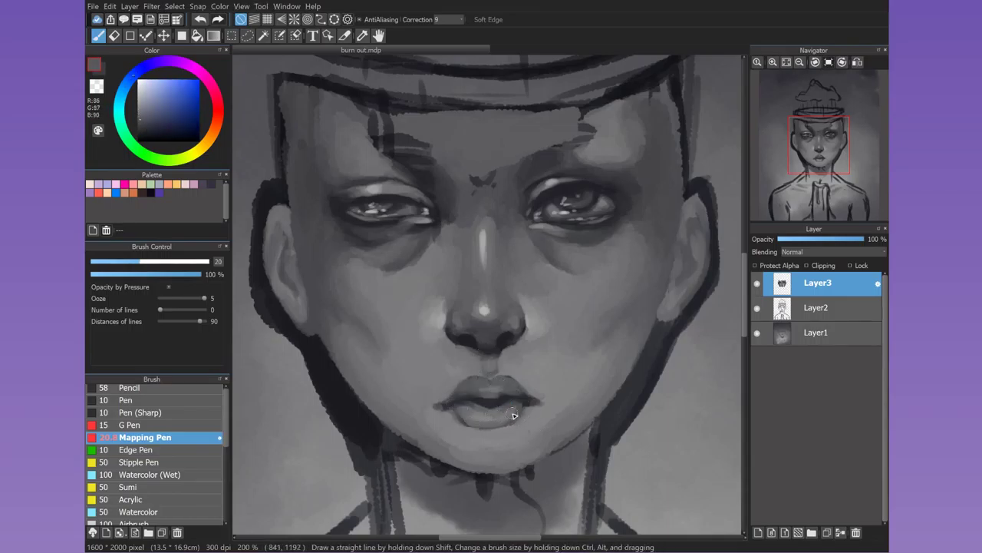
alt+click(483, 394)
mouse_move(484, 395)
mouse_down()
mouse_move(513, 396)
mouse_move(493, 391)
mouse_move(493, 410)
mouse_move(511, 429)
mouse_move(470, 399)
mouse_move(502, 406)
mouse_up()
alt+click(474, 401)
alt+click(513, 423)
alt+click(472, 400)
alt+click(538, 410)
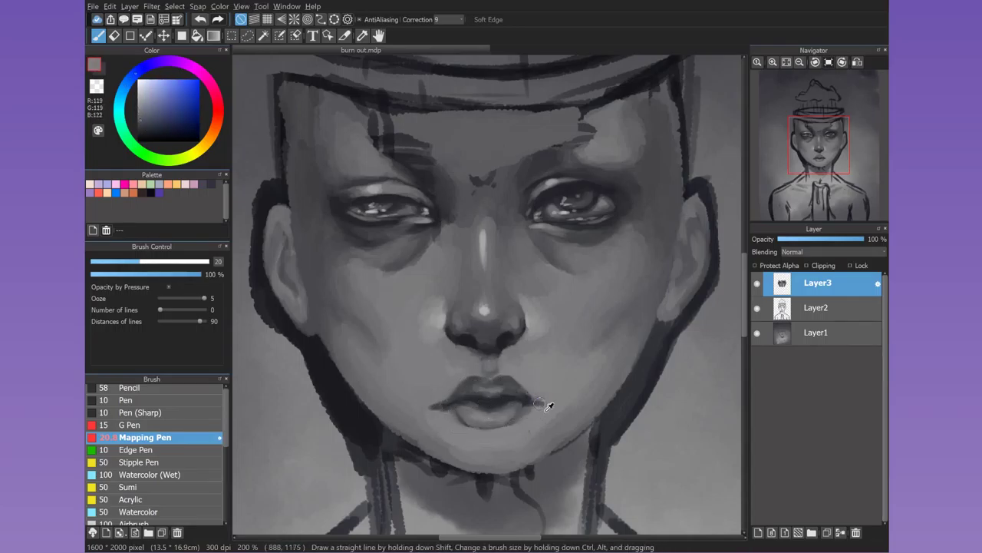
- Add light highlights to the lower lip, the upper lip and the skin at the mouth corners with a smaller brush
click(114, 260)
alt+click(492, 410)
drag(472, 415, 507, 421)
mouse_move(476, 380)
mouse_down()
mouse_move(500, 380)
mouse_move(510, 353)
mouse_move(444, 318)
mouse_move(455, 405)
mouse_move(446, 413)
mouse_move(536, 412)
mouse_up()
drag(449, 414, 443, 414)
- Blend the highlights at the mouth corners and rework the groove between nose and upper lip with sampled greys
alt+click(442, 362)
alt+click(537, 419)
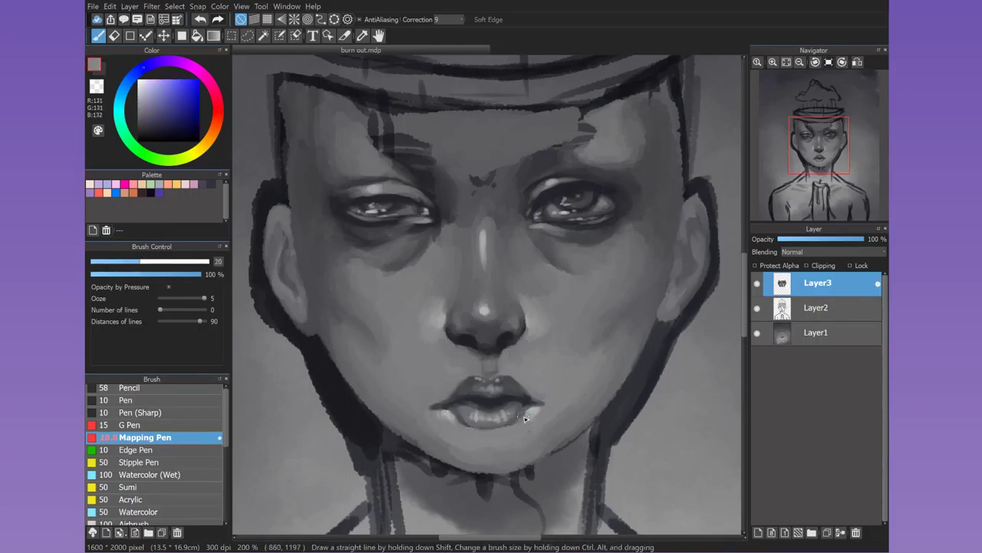
alt+click(502, 308)
alt+click(502, 369)
alt+click(509, 346)
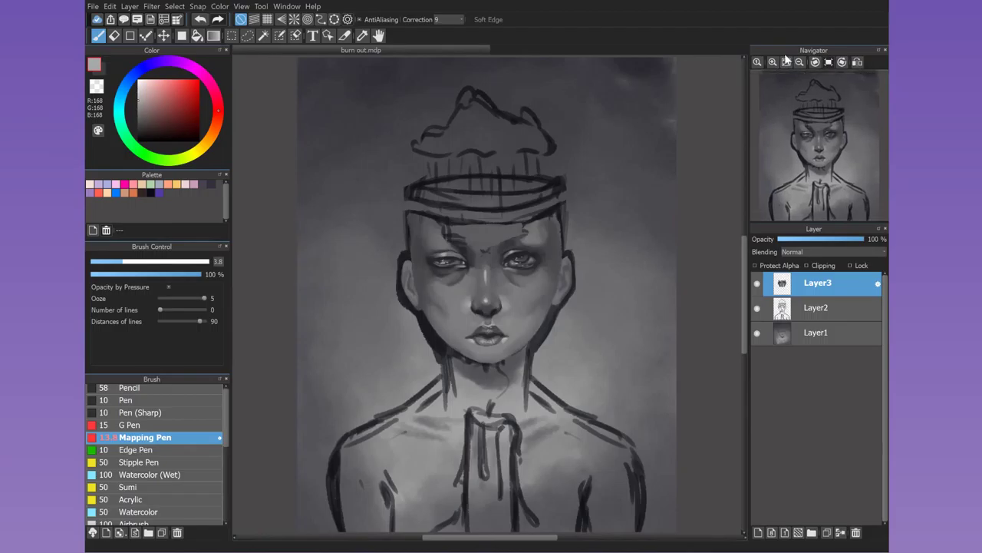
- Paint dark eyebrow shapes over the brow sketch lines and shade the area between them above the nose
click(785, 60)
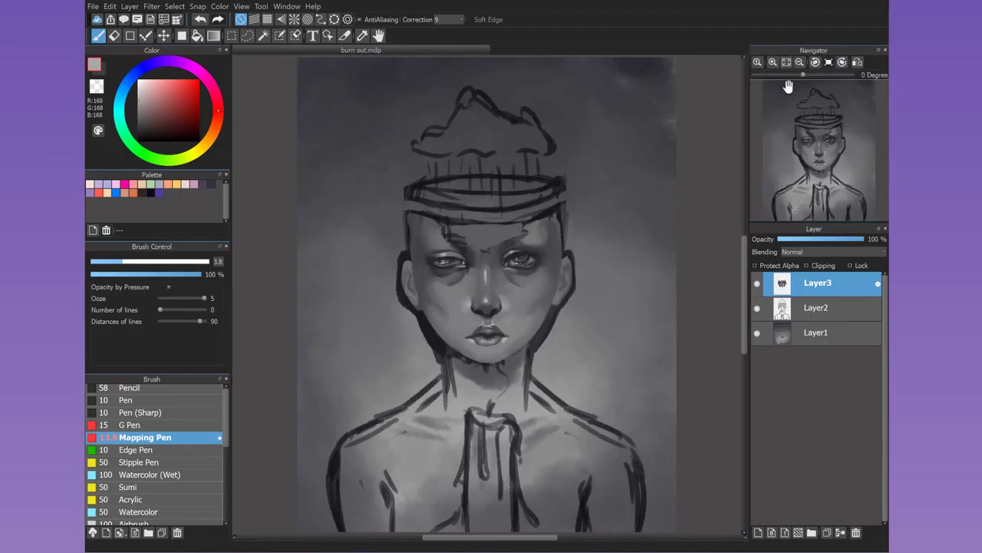
drag(818, 146, 808, 142)
drag(457, 154, 358, 162)
mouse_move(629, 147)
mouse_down()
mouse_move(563, 162)
mouse_move(633, 146)
mouse_up()
drag(495, 190, 515, 197)
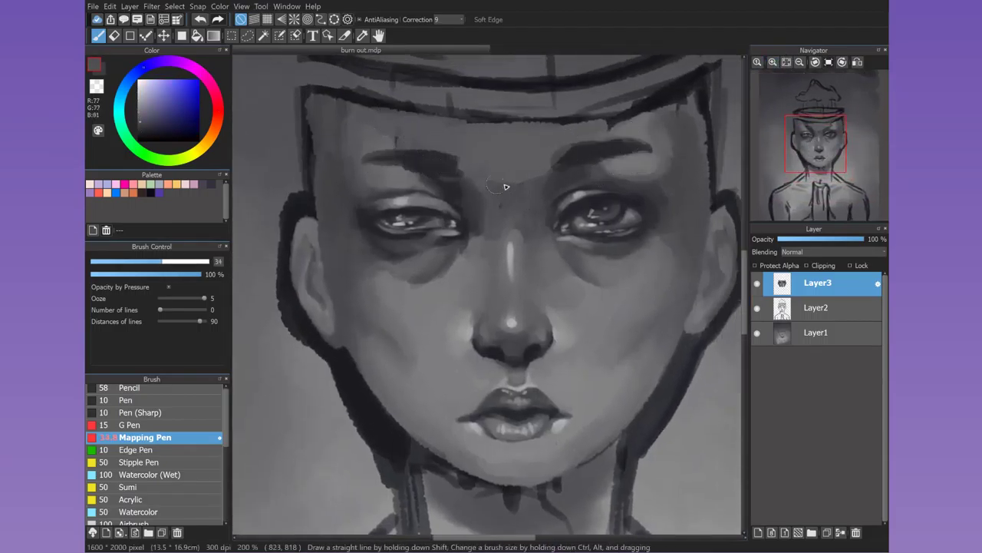
- Soften the edges of both eyebrows and blend the forehead above them with sampled greys
alt+click(613, 157)
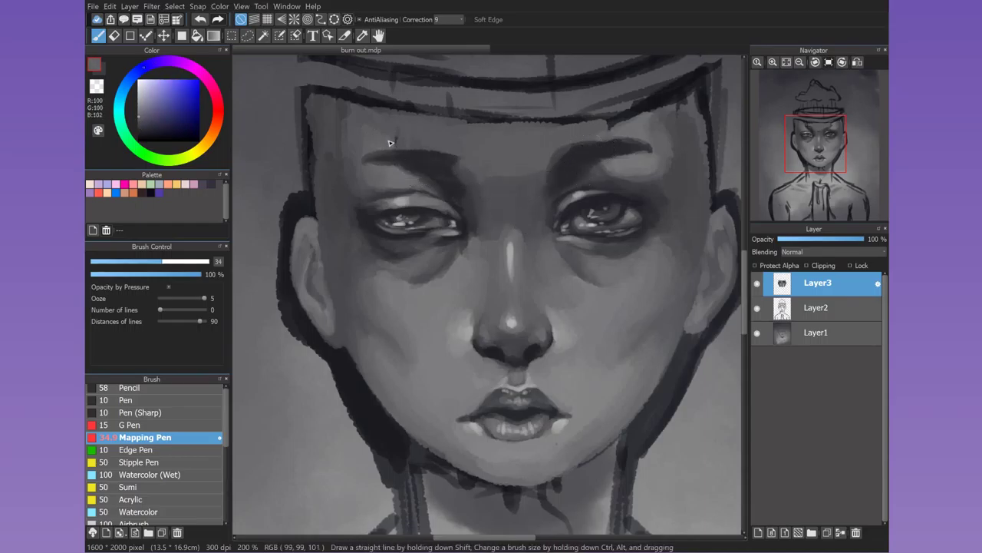
alt+click(335, 153)
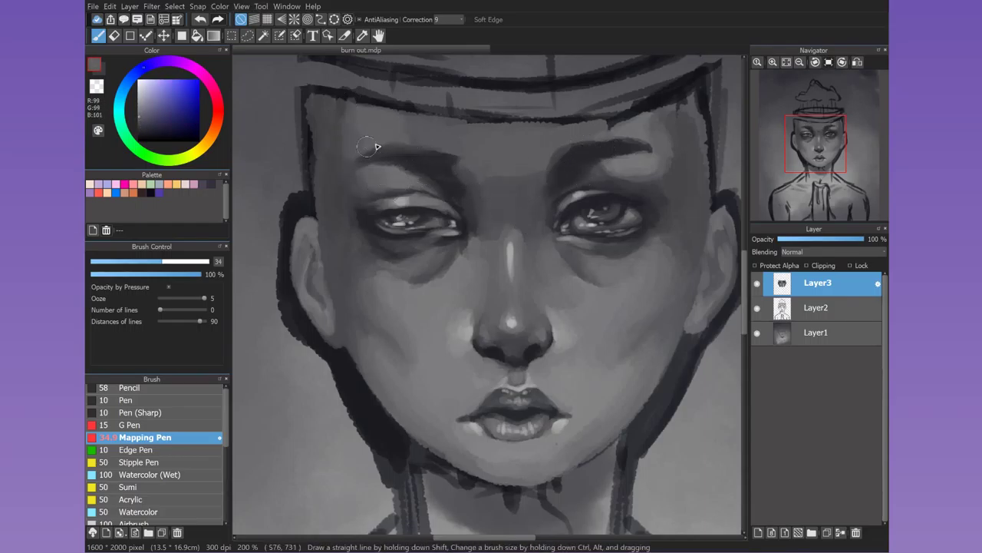
alt+click(642, 161)
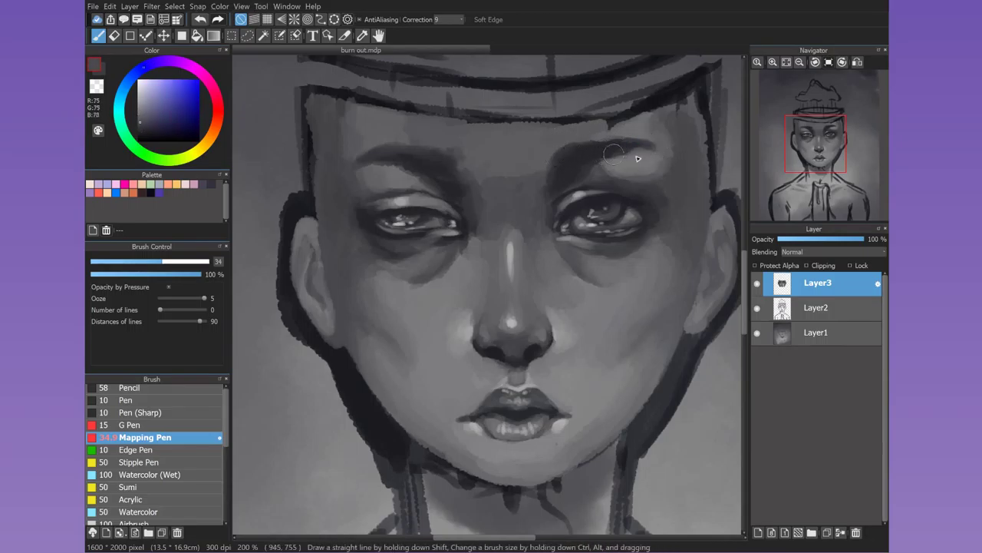
mouse_move(637, 157)
mouse_down()
mouse_move(583, 128)
mouse_move(691, 100)
mouse_up()
drag(571, 91, 563, 137)
mouse_move(506, 150)
mouse_down()
mouse_move(443, 145)
mouse_move(657, 110)
mouse_move(591, 150)
mouse_up()
- Clean up the sketch line at the side of the head and paint a dark band along the skull's cut edge
alt+click(725, 123)
drag(704, 104, 702, 203)
drag(723, 147, 606, 274)
alt+click(629, 302)
mouse_move(667, 273)
mouse_down()
mouse_move(728, 177)
mouse_move(463, 192)
mouse_up()
alt+click(463, 192)
drag(300, 184, 311, 190)
alt+click(311, 189)
- Smooth the forehead shading between the dark cut edge and the eyebrows with sampled greys and a larger brush
alt+click(597, 152)
mouse_move(596, 152)
mouse_down()
mouse_move(597, 176)
mouse_move(614, 164)
mouse_move(628, 224)
mouse_move(611, 192)
mouse_move(406, 184)
mouse_up()
alt+click(614, 196)
mouse_move(537, 175)
mouse_down()
mouse_move(580, 220)
mouse_move(418, 188)
mouse_up()
alt+click(581, 219)
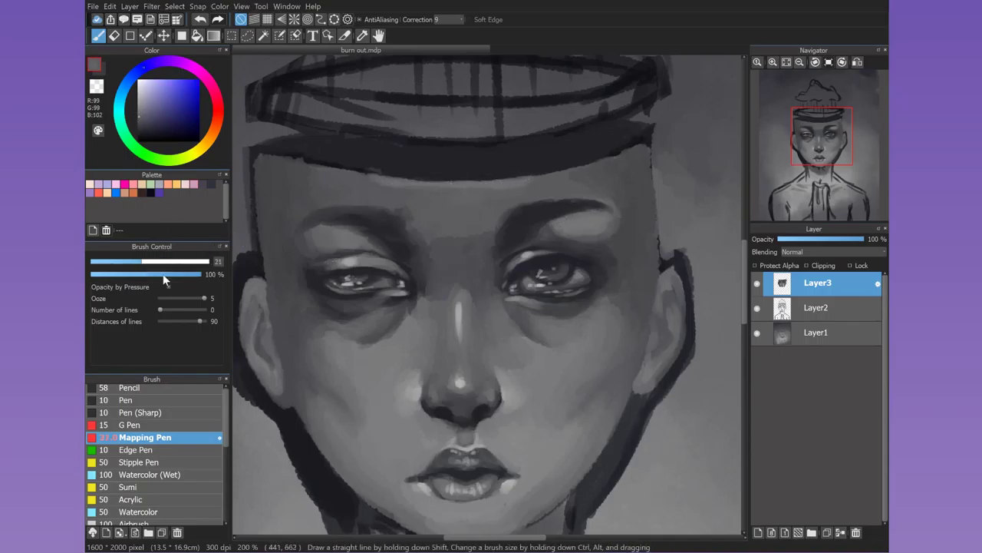
click(187, 262)
drag(506, 188, 380, 198)
alt+click(438, 230)
alt+click(373, 197)
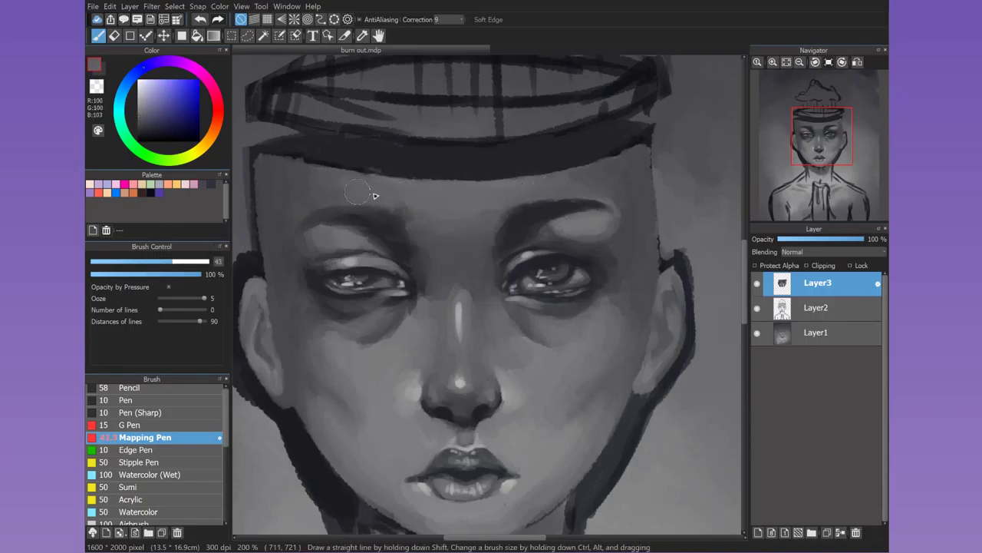
- Paint fine dark hair strokes on the eyebrow above the open eye with a small brush
click(131, 262)
alt+click(360, 169)
click(114, 262)
drag(618, 201, 557, 196)
alt+click(529, 211)
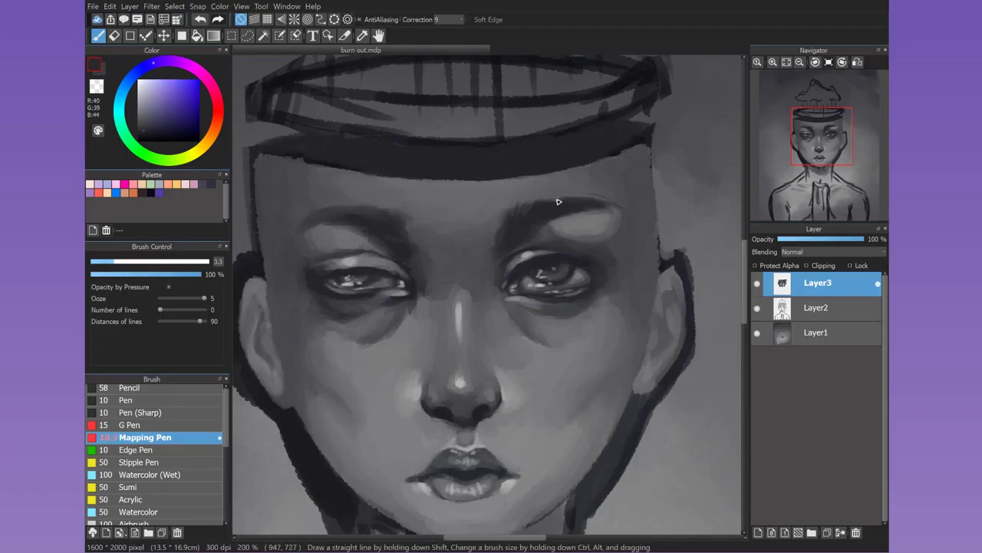
- Mirror the view and add fine hair strokes to the eyebrow above the half-closed eye, then restore the view
click(858, 62)
alt+click(610, 201)
alt+click(666, 214)
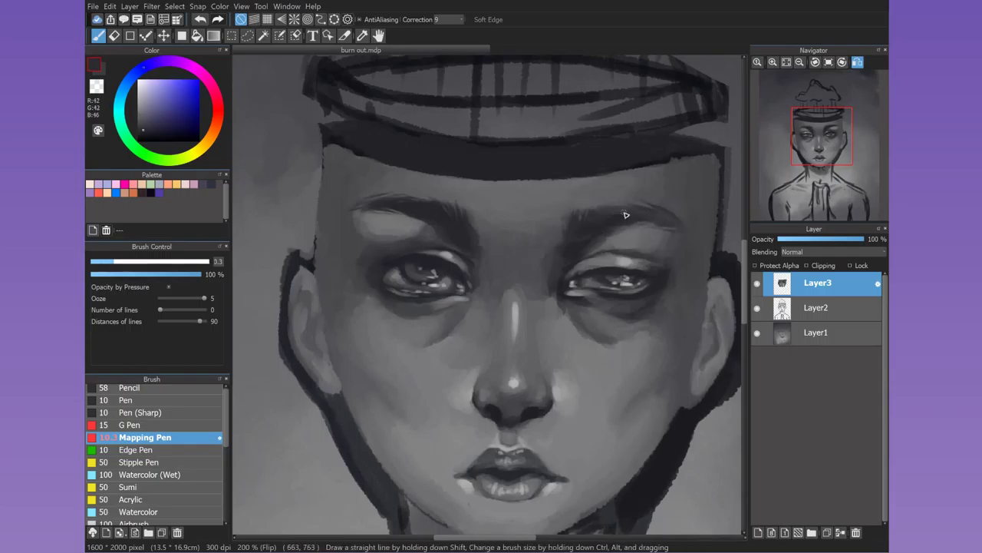
key(h)
scroll(816, 181, down, 1)
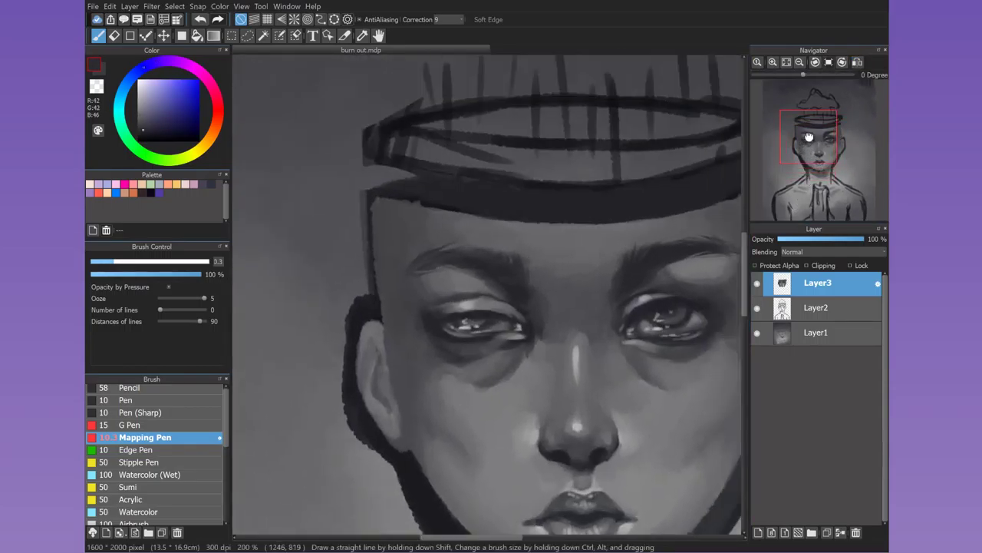
- Paint over the sketch lines along both sides of the forehead with sampled greys and a larger brush, mirroring the view for the second side
alt+click(397, 274)
mouse_move(377, 349)
mouse_down()
mouse_move(378, 255)
mouse_move(393, 253)
mouse_move(357, 266)
mouse_move(373, 242)
mouse_move(349, 208)
mouse_move(381, 184)
mouse_up()
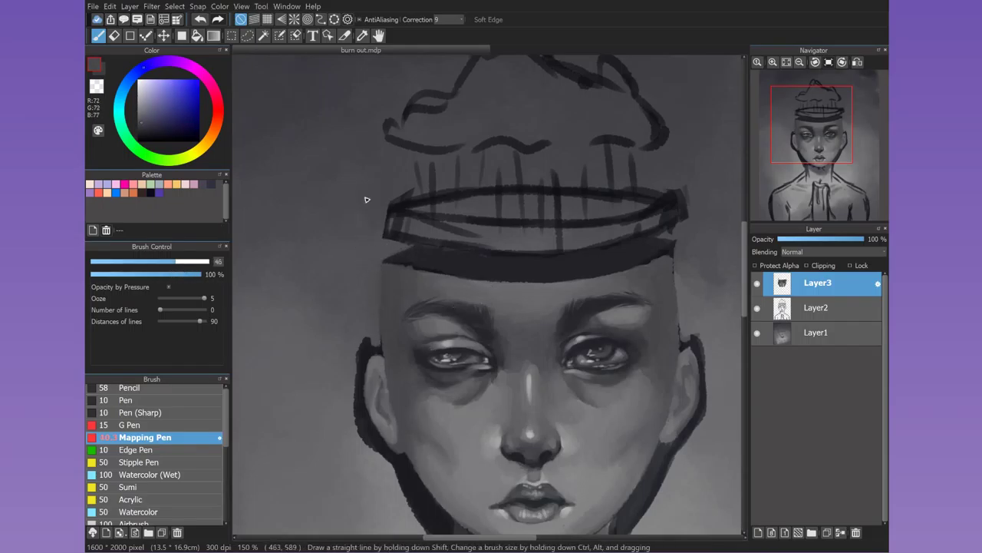
key(h)
alt+click(296, 256)
mouse_move(296, 256)
mouse_down()
mouse_move(320, 239)
mouse_move(286, 223)
mouse_move(303, 207)
mouse_move(290, 188)
mouse_up()
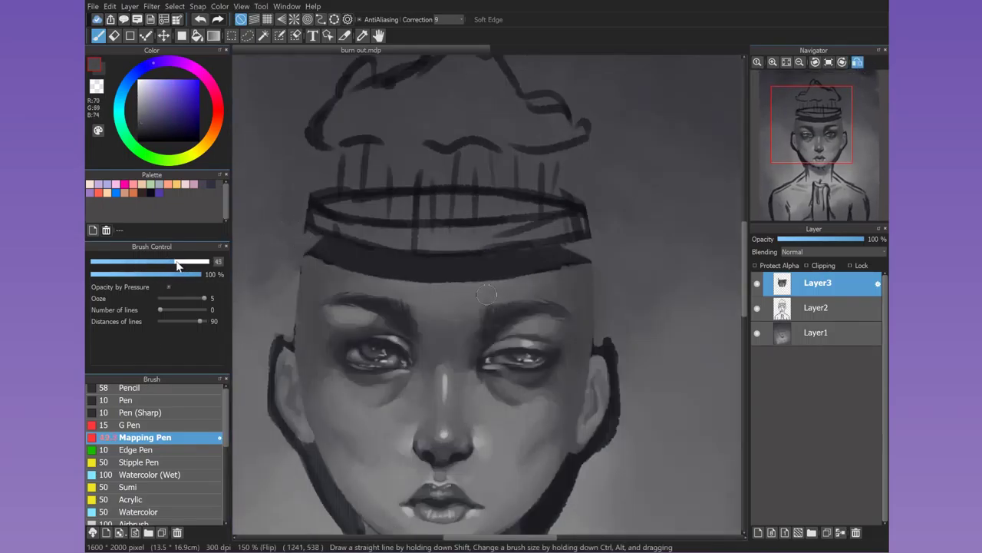
alt+click(279, 220)
- Deepen the dark skull opening and paint a thin grey rim along its front edge with a smaller brush, then restore the unmirrored view
alt+click(472, 263)
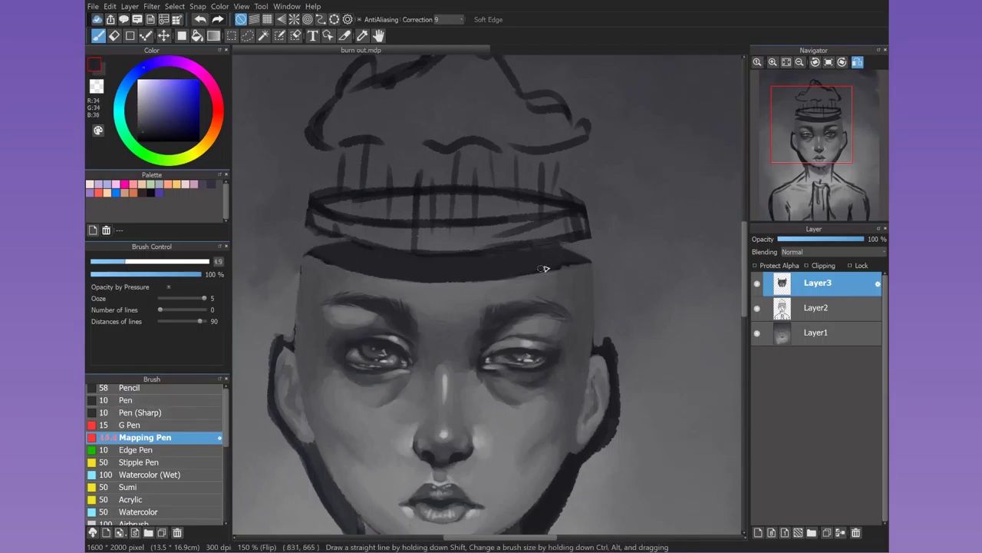
alt+click(438, 281)
mouse_move(438, 281)
mouse_down()
mouse_move(581, 260)
mouse_move(585, 248)
mouse_up()
drag(507, 278, 581, 258)
click(858, 62)
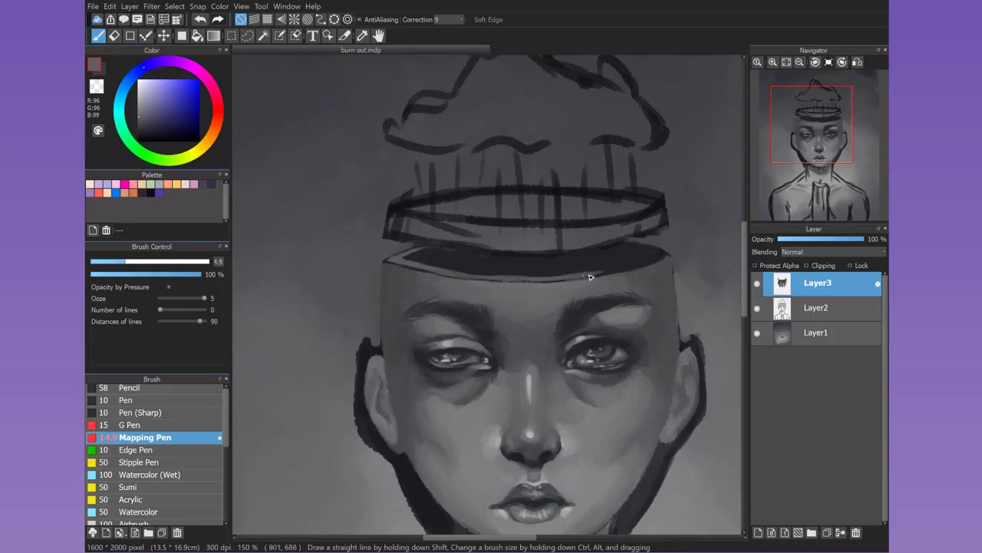
- Carry the grey rim around both outer ends of the lower skull opening using sampled tones
alt+click(645, 253)
alt+click(649, 257)
alt+click(414, 254)
alt+click(392, 260)
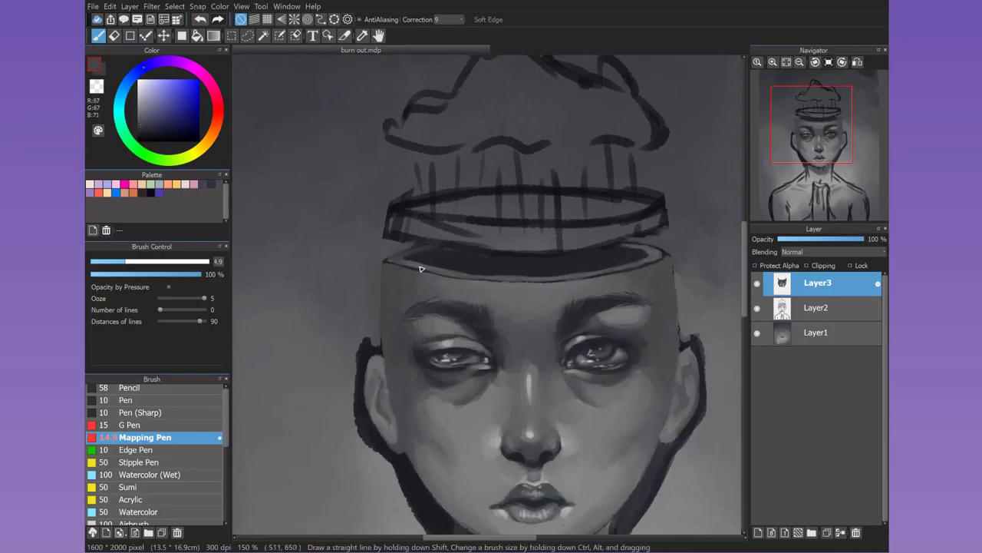
alt+click(615, 247)
alt+click(644, 251)
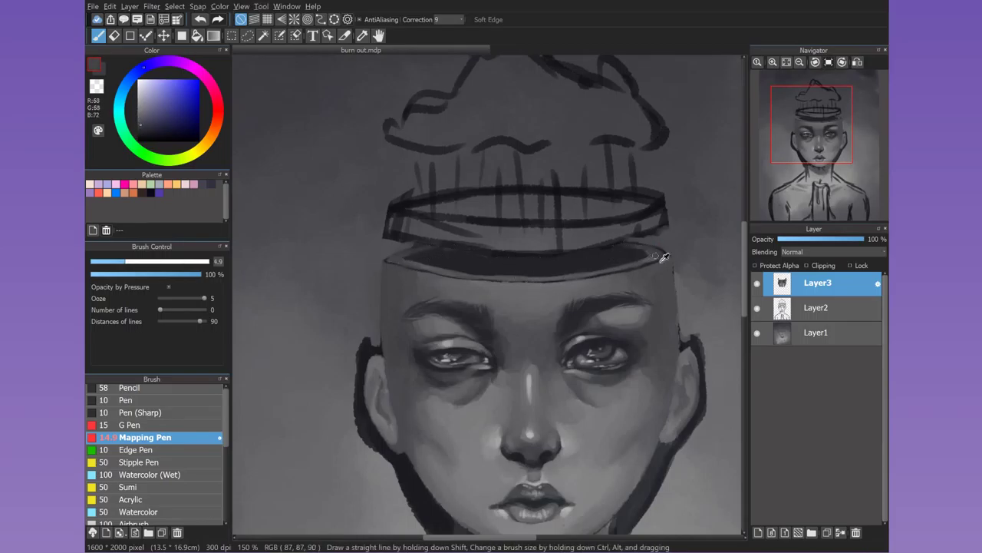
- Add a light highlight to the front centre of the lower skull rim and blend it into the forehead
alt+click(521, 281)
alt+click(527, 286)
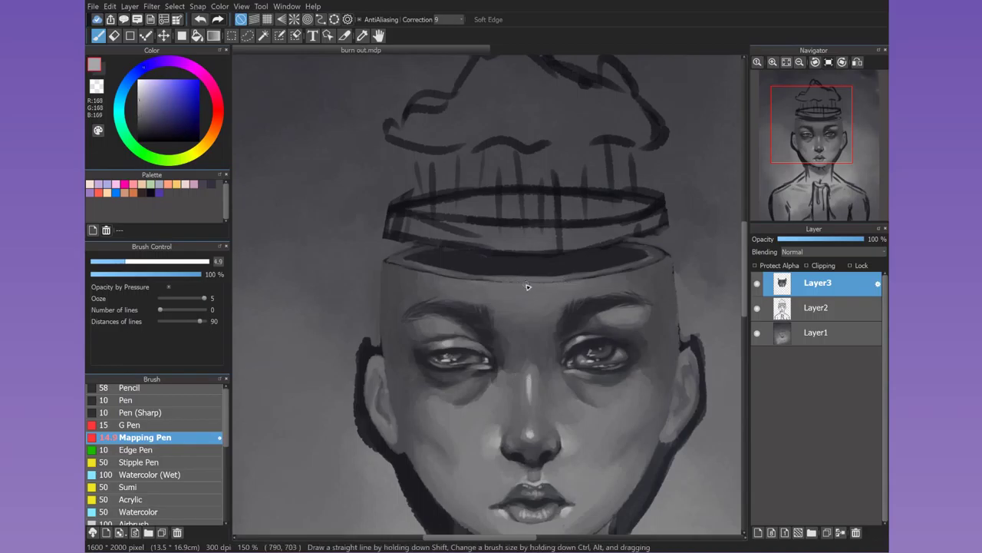
alt+click(482, 282)
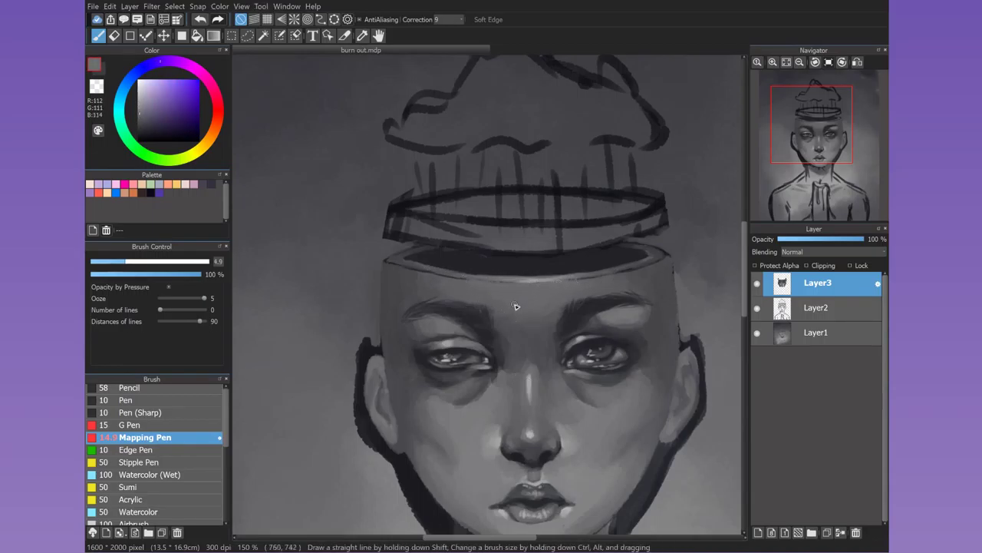
drag(482, 283, 530, 272)
- Shade the inside of the lower skull opening with sampled dark greys at brush size 27
alt+click(521, 268)
alt+click(567, 267)
alt+click(587, 261)
alt+click(438, 257)
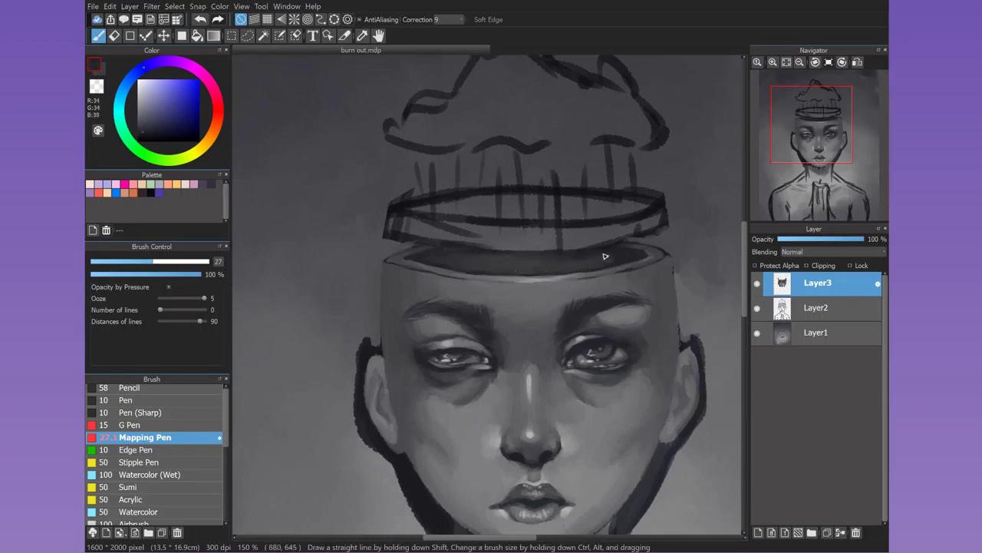
- Block in the floating skull slice above the head with a near-black opening and a flat grey band over the sketch lines
alt+click(397, 218)
mouse_move(501, 238)
mouse_down()
mouse_move(462, 202)
mouse_move(550, 214)
mouse_move(577, 194)
mouse_move(575, 203)
mouse_move(608, 227)
mouse_move(663, 227)
mouse_move(575, 245)
mouse_move(669, 225)
mouse_up()
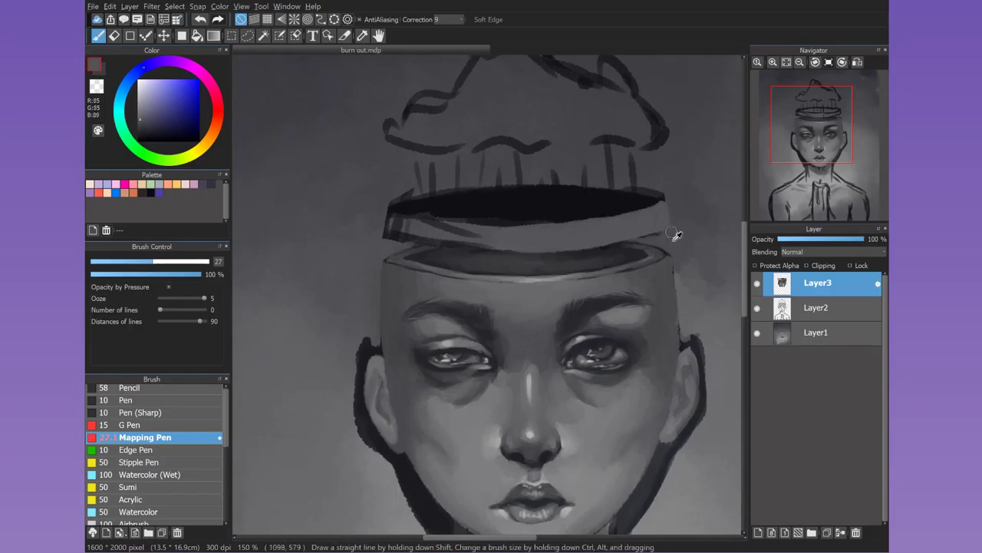
mouse_move(476, 230)
mouse_down()
mouse_move(390, 225)
mouse_move(511, 248)
mouse_move(395, 217)
mouse_move(392, 237)
mouse_move(405, 222)
mouse_move(427, 234)
mouse_up()
mouse_move(664, 218)
mouse_down()
mouse_move(532, 298)
mouse_move(566, 222)
mouse_up()
- Lighten the centre of the floating skull slice and blend it towards the sides, checking it in the mirrored view
alt+click(653, 233)
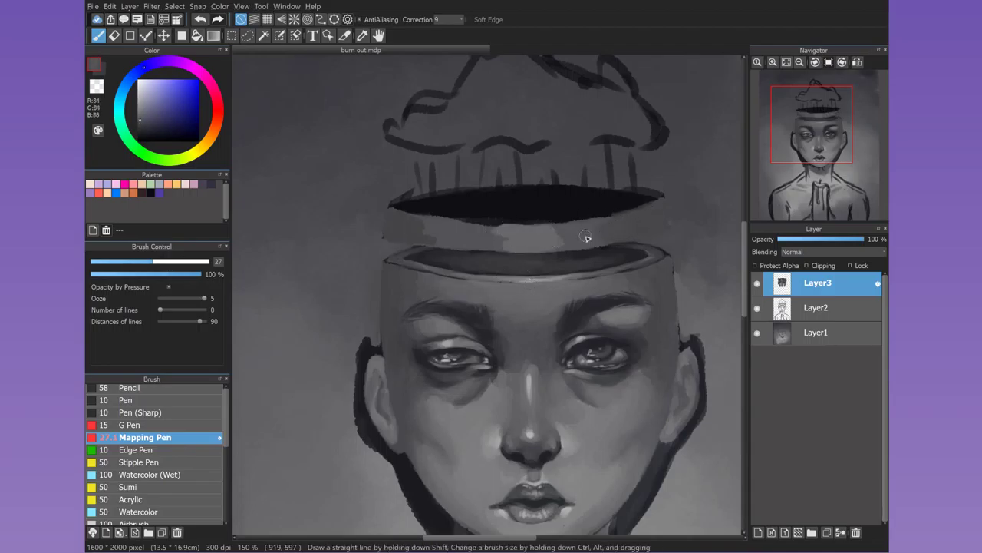
click(858, 62)
alt+click(486, 228)
alt+click(483, 239)
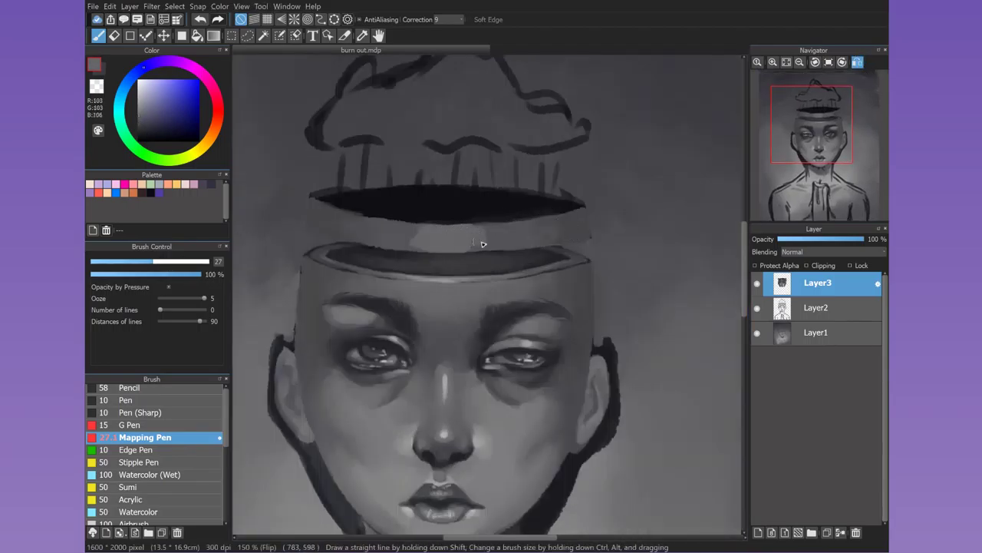
key(h)
alt+click(583, 296)
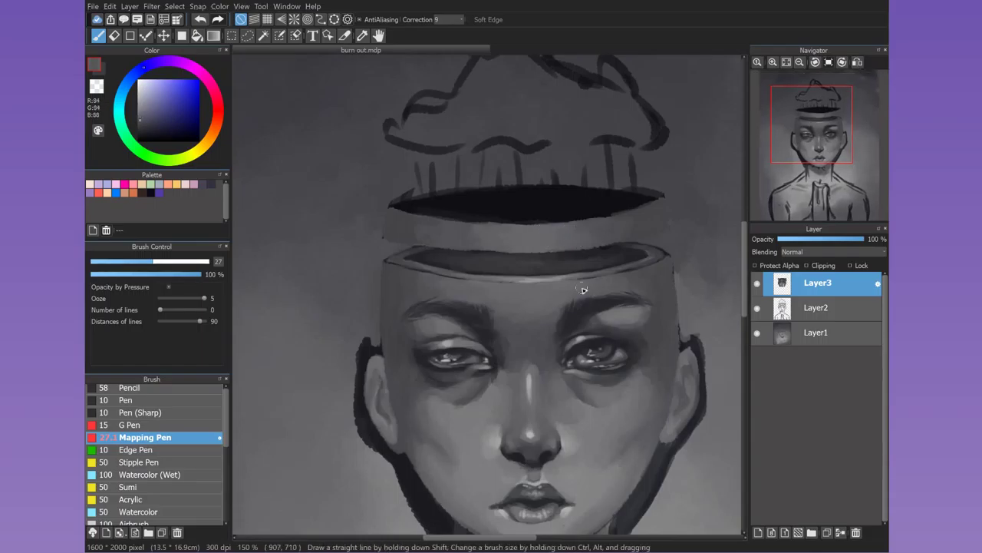
- Paint a thin grey rim around the floating slice's dark opening with a smaller brush
mouse_move(583, 290)
mouse_down()
mouse_move(481, 226)
mouse_move(620, 212)
mouse_up()
alt+click(531, 235)
alt+click(542, 222)
drag(511, 224, 445, 221)
alt+click(438, 196)
mouse_move(410, 193)
mouse_down()
mouse_move(648, 199)
mouse_move(606, 207)
mouse_up()
alt+click(623, 205)
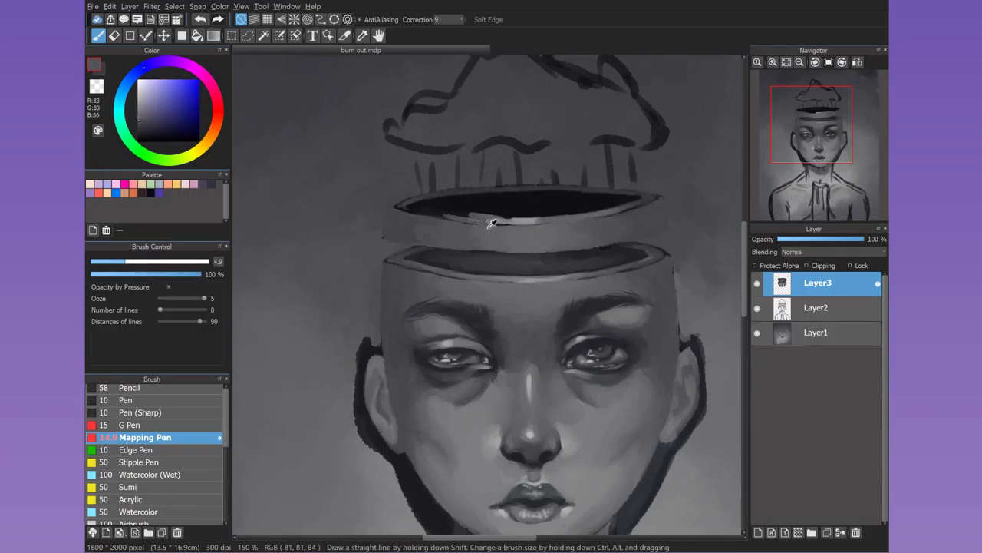
- Brighten the front of the floating slice's rim and blend it towards the outer corner with sampled greys
alt+click(474, 214)
drag(499, 221, 572, 217)
mouse_move(450, 218)
mouse_down()
mouse_move(407, 211)
mouse_move(476, 216)
mouse_up()
alt+click(414, 209)
alt+click(435, 213)
alt+click(436, 215)
alt+click(481, 224)
alt+click(476, 227)
- Paint over the dark sketch lines at the tops of both ears with sampled skin and background greys
alt+click(689, 345)
drag(688, 345, 696, 354)
alt+click(699, 341)
alt+click(376, 353)
alt+click(381, 355)
alt+click(366, 368)
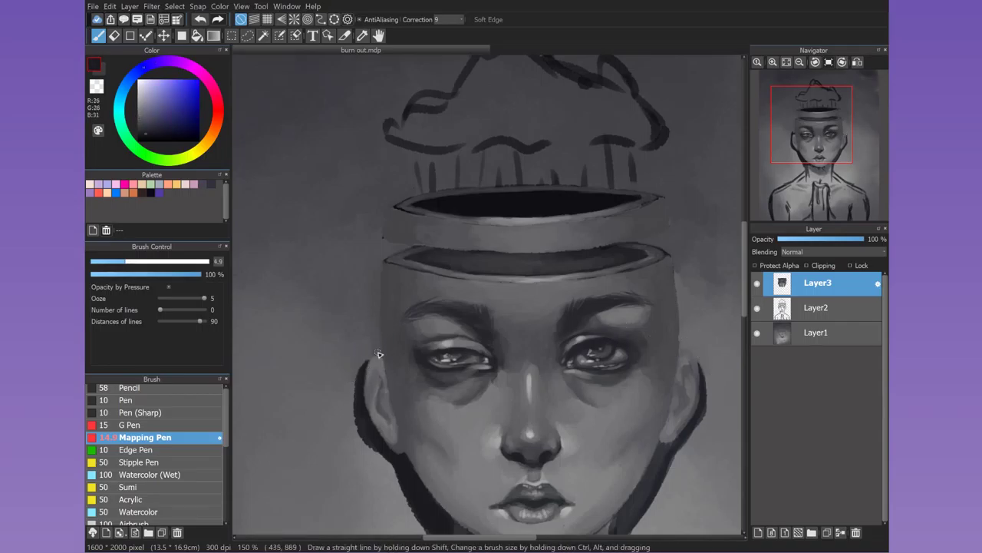
- Shade the inside of the floating slice's opening with softer dark greys at brush size 25, lighter in the middle
alt+click(541, 207)
mouse_move(491, 205)
mouse_down()
mouse_move(606, 203)
mouse_move(564, 196)
mouse_up()
alt+click(565, 208)
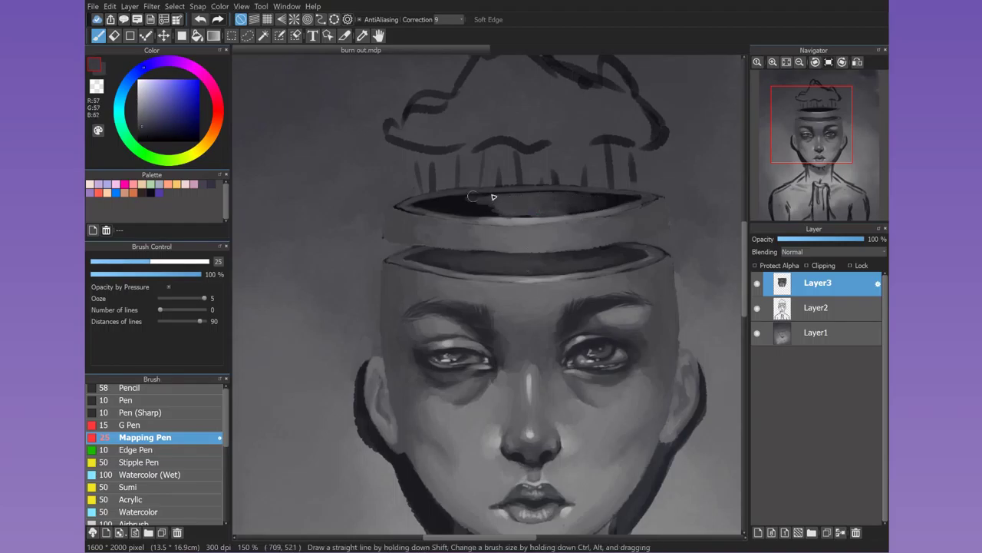
alt+click(496, 212)
drag(495, 209, 445, 204)
alt+click(460, 204)
drag(526, 214, 574, 202)
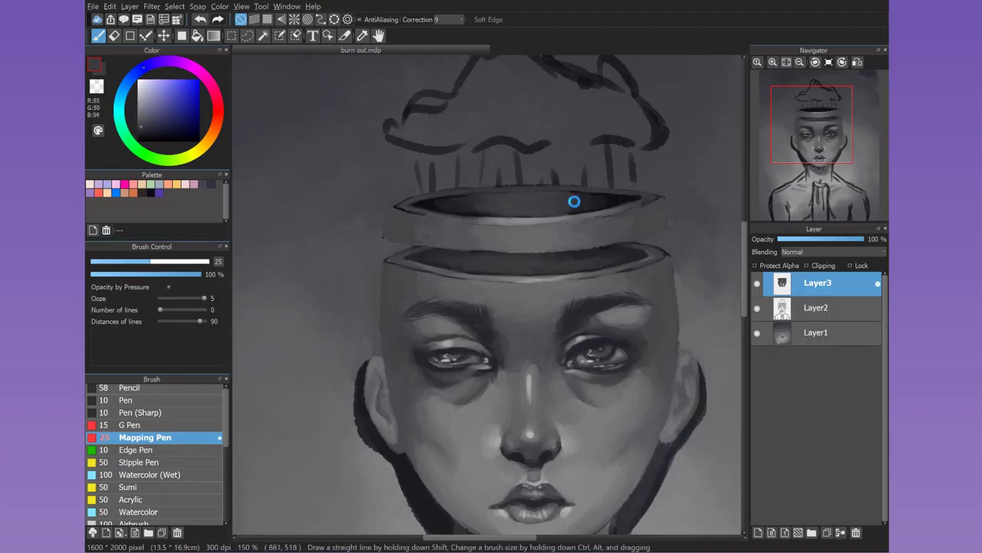
- Cover the vertical sketch strokes below the cloud with background grey and fill the cloud with mottled dark greys
alt+click(670, 206)
scroll(866, 66, down, 5)
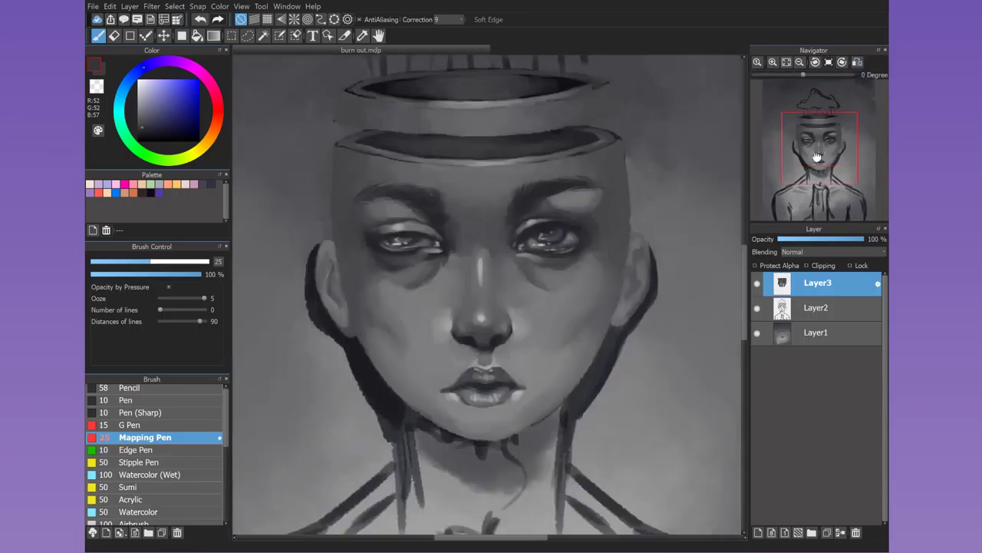
scroll(798, 69, up, 5)
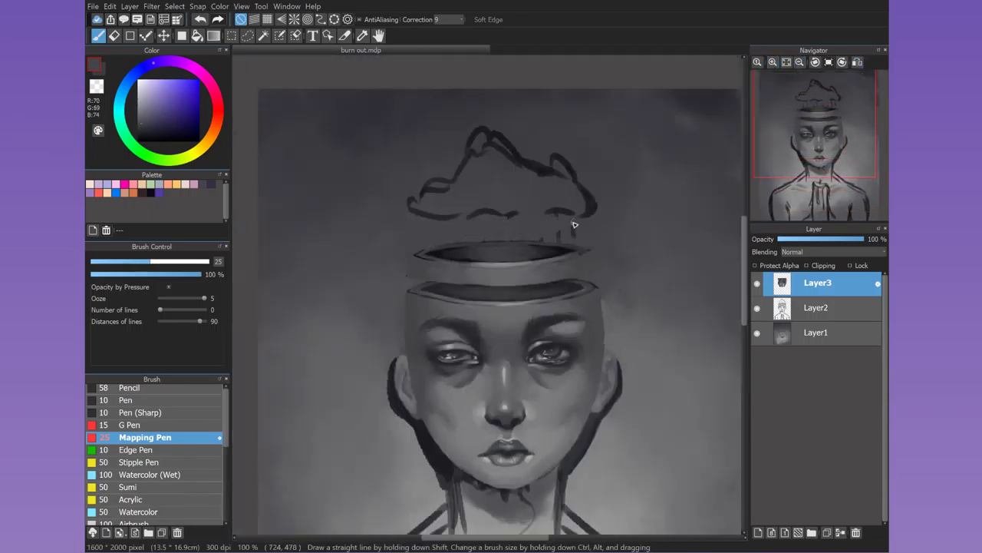
mouse_move(430, 192)
mouse_down()
mouse_move(491, 141)
mouse_move(575, 173)
mouse_move(507, 165)
mouse_move(492, 209)
mouse_move(533, 208)
mouse_move(503, 186)
mouse_move(556, 209)
mouse_move(568, 195)
mouse_move(581, 207)
mouse_move(481, 153)
mouse_move(420, 206)
mouse_move(499, 204)
mouse_move(541, 158)
mouse_move(502, 205)
mouse_move(512, 186)
mouse_move(483, 177)
mouse_move(517, 158)
mouse_up()
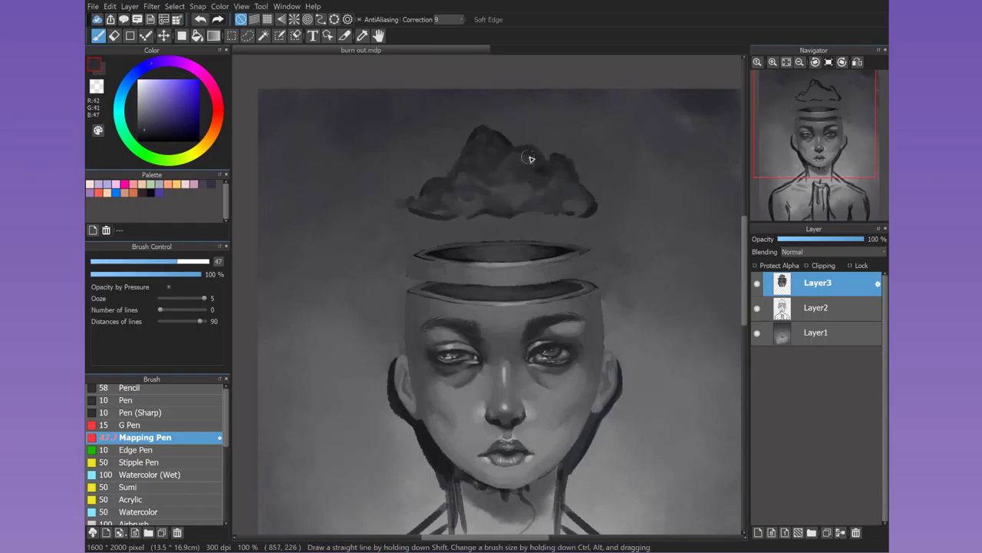
- Soften the cloud's outline and paint lighter grey puffs along its underside
alt+click(566, 213)
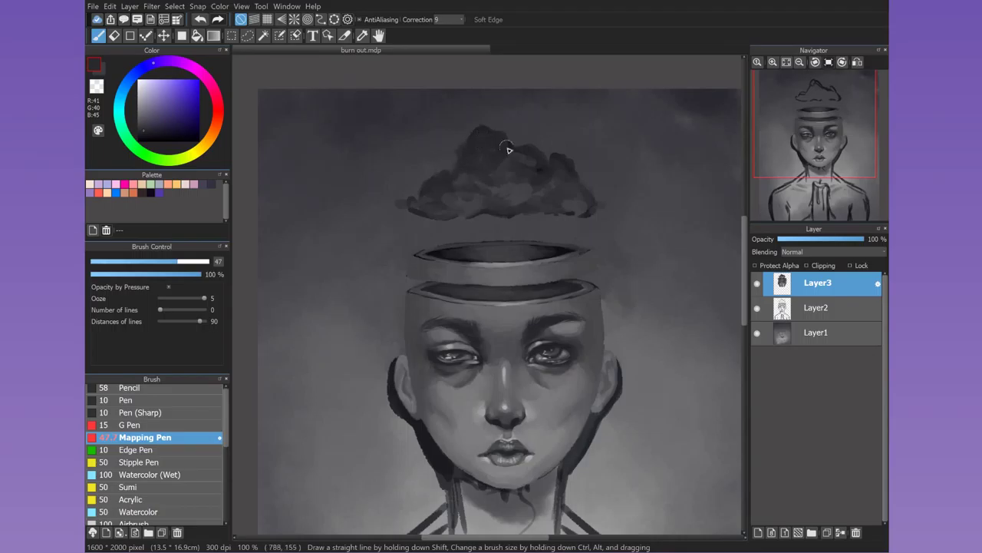
mouse_move(587, 210)
mouse_down()
mouse_move(537, 205)
mouse_move(495, 216)
mouse_up()
alt+click(522, 211)
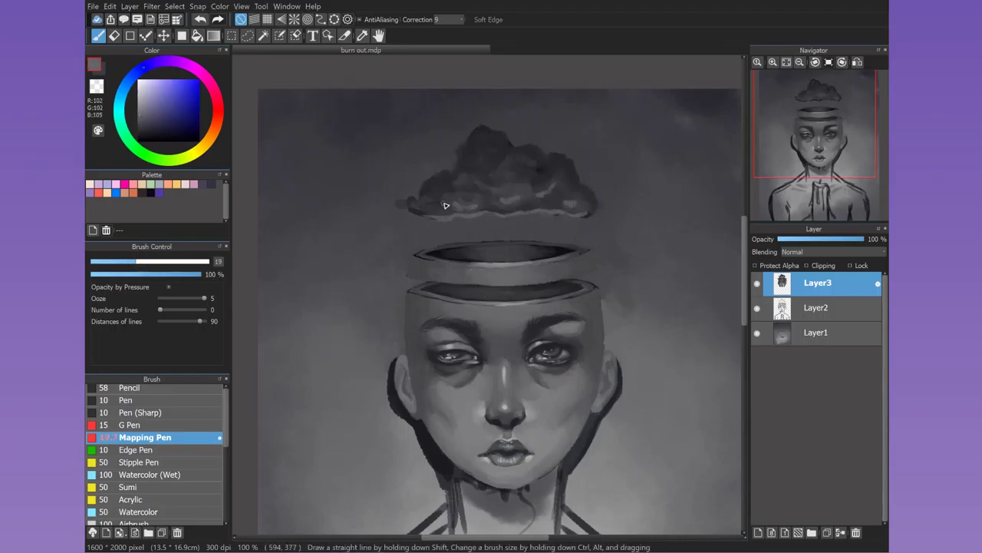
drag(476, 210, 500, 184)
- Blend the cloud's light puffs into its dark body and soften its lower edge with sampled greys at brush size 30
alt+click(512, 198)
alt+click(570, 203)
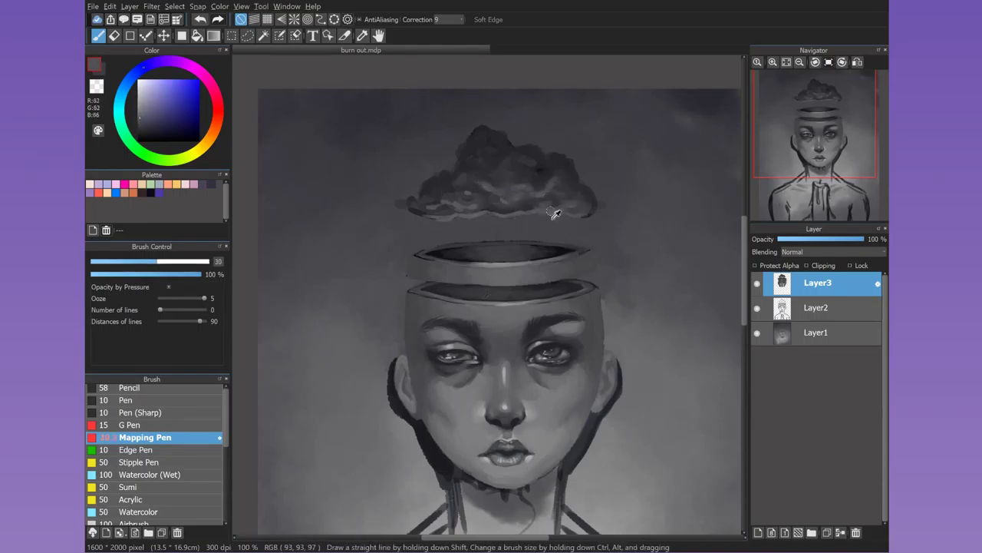
alt+click(435, 218)
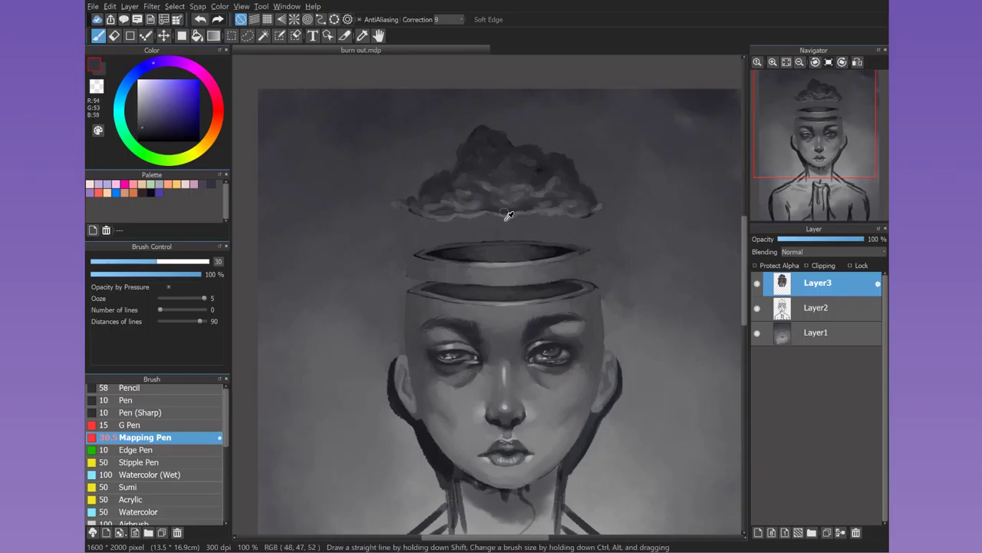
alt+click(458, 209)
- Darken the background beside the arm on the half-closed eye's side and paint light grey strokes over the shoulder and upper arm
scroll(551, 215, down, 2)
alt+click(407, 376)
mouse_move(445, 491)
mouse_down()
mouse_move(407, 384)
mouse_move(398, 410)
mouse_up()
alt+click(475, 296)
mouse_move(460, 307)
mouse_down()
mouse_move(431, 316)
mouse_move(541, 219)
mouse_move(511, 220)
mouse_move(424, 403)
mouse_up()
alt+click(446, 316)
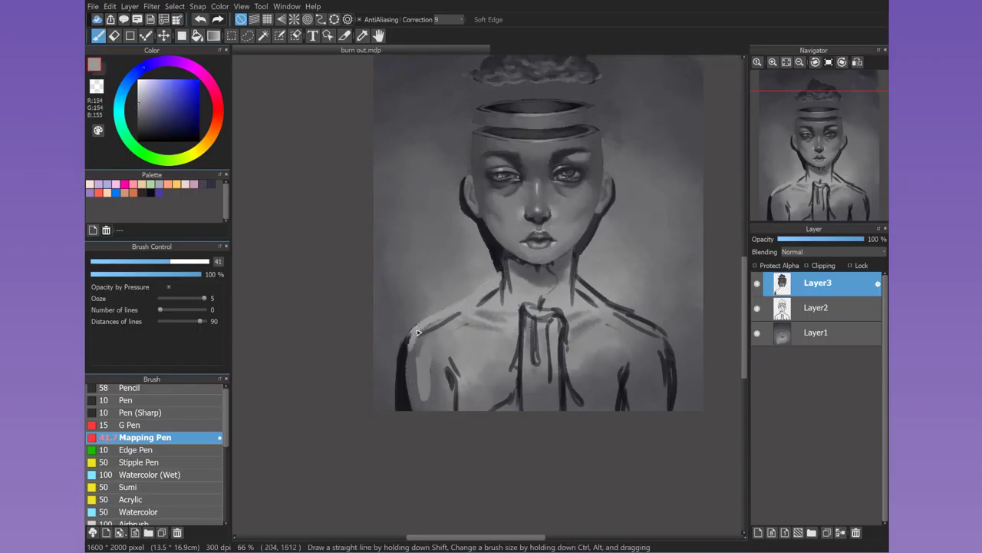
- Mirror the view, darken the area outside the other arm and cover that shoulder's sketch line with light grey
click(857, 62)
drag(300, 386, 298, 342)
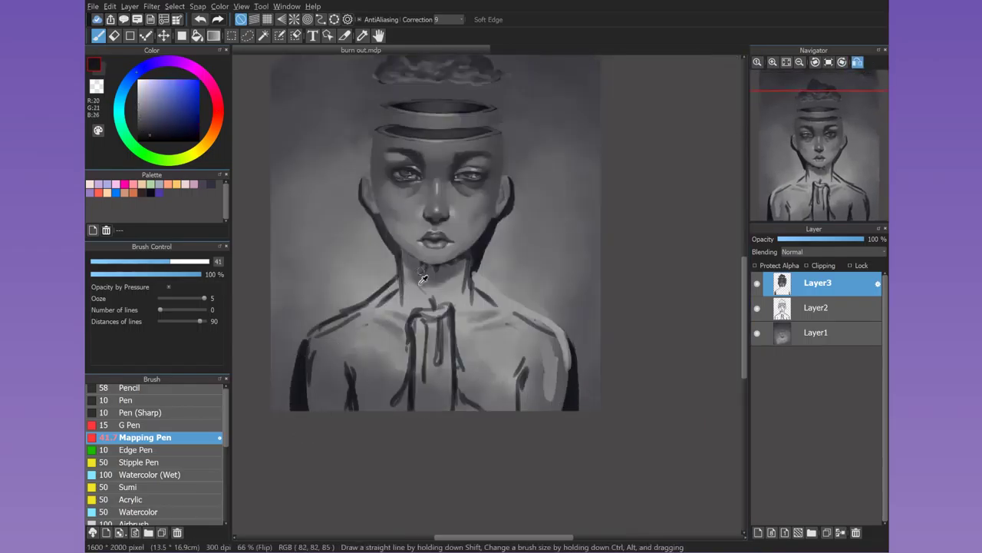
alt+click(420, 276)
mouse_move(399, 283)
mouse_down()
mouse_move(329, 327)
mouse_move(338, 316)
mouse_move(308, 410)
mouse_up()
alt+click(349, 311)
alt+click(337, 323)
drag(330, 318, 310, 339)
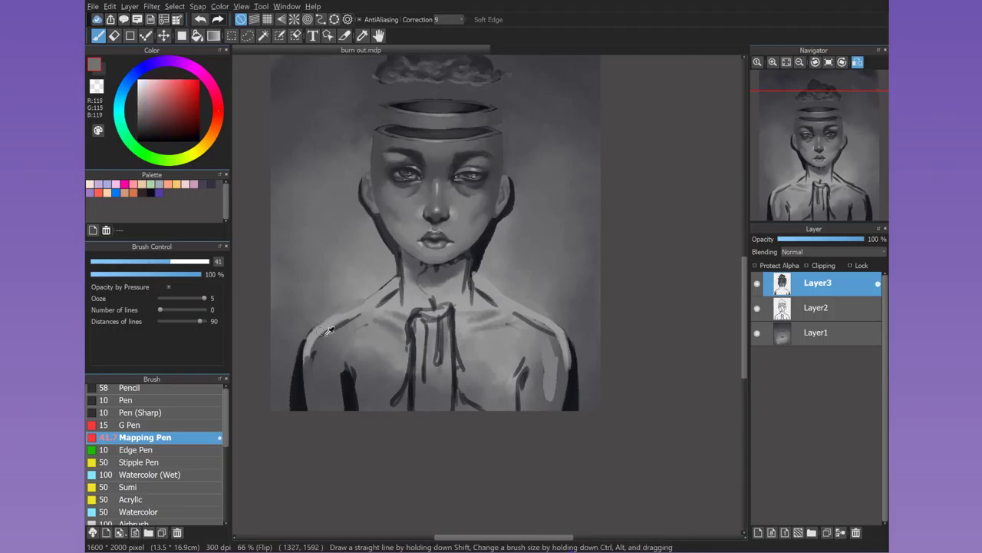
- Shade the arm and armpit on the open eye's side and lighten the shoulder towards the collarbone
alt+click(412, 335)
alt+click(559, 377)
alt+click(350, 384)
mouse_move(350, 383)
mouse_down()
mouse_move(317, 348)
mouse_move(463, 221)
mouse_move(342, 327)
mouse_move(333, 352)
mouse_move(341, 379)
mouse_move(310, 355)
mouse_move(328, 417)
mouse_move(336, 373)
mouse_move(342, 401)
mouse_move(331, 372)
mouse_move(311, 416)
mouse_move(306, 353)
mouse_move(318, 411)
mouse_up()
alt+click(360, 377)
alt+click(337, 399)
alt+click(326, 337)
drag(326, 337, 391, 321)
- Cover the chest, the other shoulder and the lower candle sketch with broad mid-grey strokes at brush size 60
alt+click(484, 315)
mouse_move(484, 315)
mouse_down()
mouse_move(532, 324)
mouse_move(511, 374)
mouse_move(472, 406)
mouse_up()
alt+click(532, 324)
alt+click(514, 380)
mouse_move(514, 372)
mouse_down()
mouse_move(544, 416)
mouse_move(524, 394)
mouse_move(519, 406)
mouse_move(556, 346)
mouse_up()
alt+click(548, 330)
alt+click(475, 320)
drag(383, 337, 438, 328)
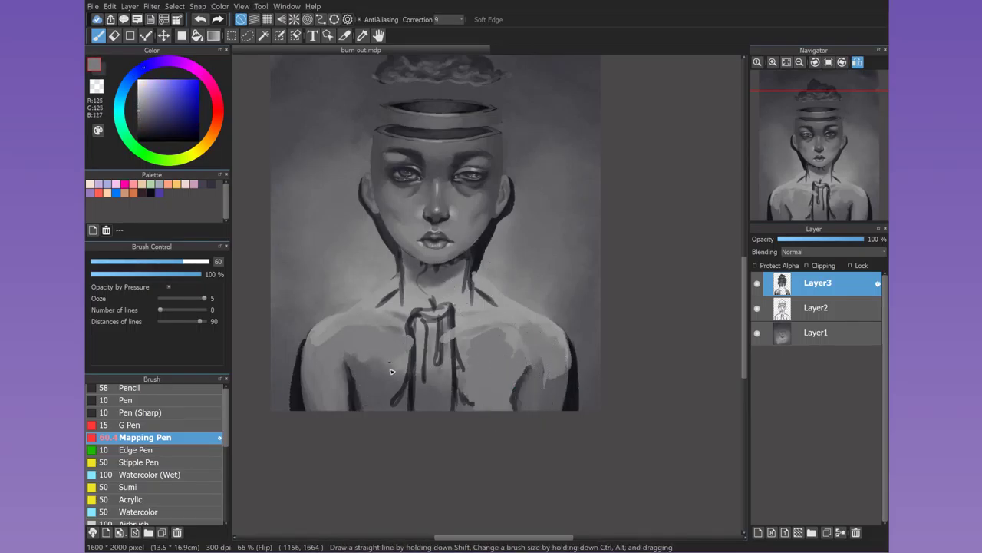
mouse_move(399, 384)
mouse_down()
mouse_move(461, 345)
mouse_move(450, 314)
mouse_up()
- Toggle Layer3 off and on to compare with the sketch, then paint over the neck lines and shade under the chin
click(756, 283)
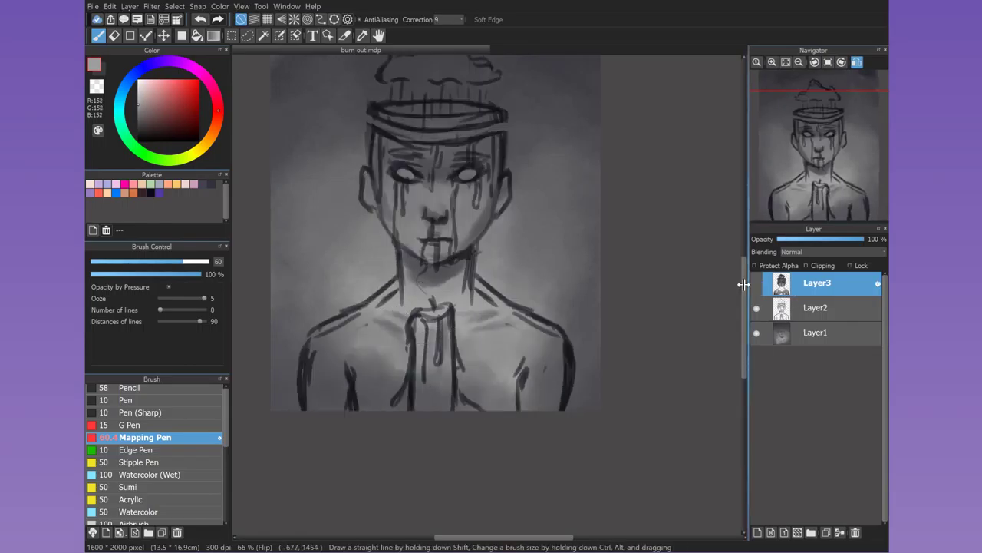
click(756, 283)
alt+click(398, 290)
mouse_move(438, 268)
mouse_down()
mouse_move(428, 293)
mouse_move(450, 294)
mouse_move(411, 271)
mouse_move(441, 280)
mouse_up()
alt+click(451, 290)
alt+click(414, 277)
alt+click(407, 278)
- Refine the dark shapes beside the ears and jaw with sampled greys at a smaller brush size
alt+click(384, 231)
mouse_move(379, 223)
mouse_down()
mouse_move(383, 251)
mouse_move(374, 215)
mouse_up()
alt+click(399, 261)
key(bracketleft)
drag(480, 265, 498, 228)
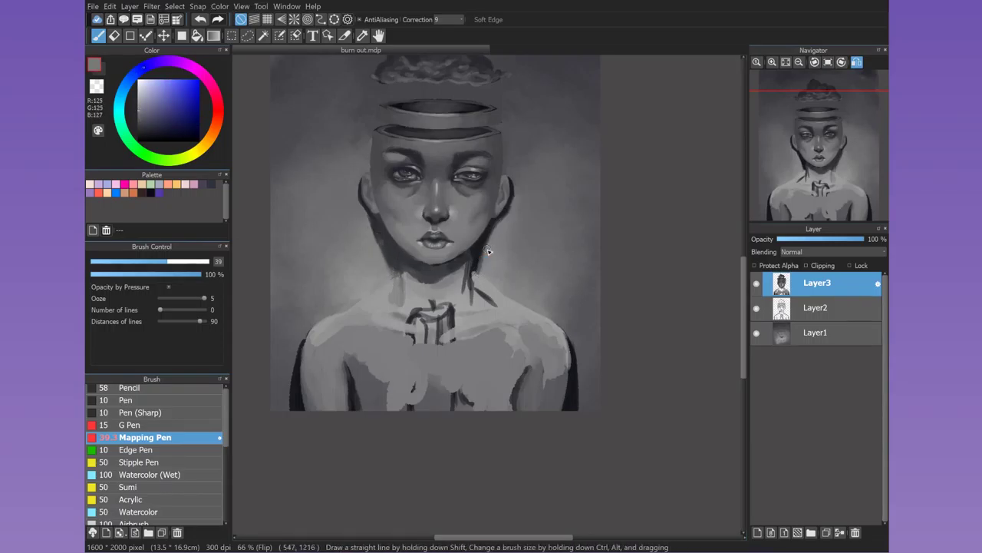
alt+click(489, 251)
- Shade both armpits, darken the background beside the arms and smooth the lower chest at brush size 53
key(bracketright)
key(bracketright)
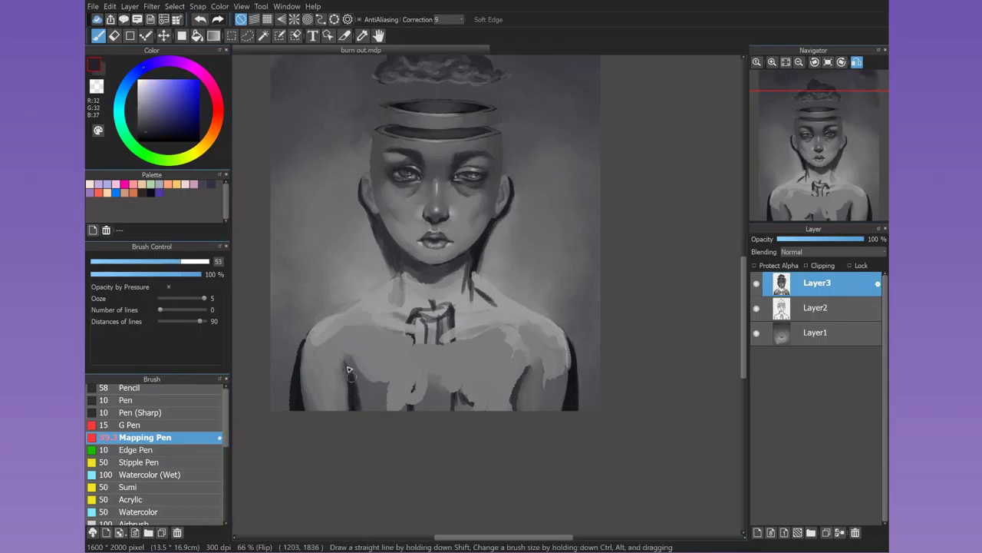
alt+click(522, 384)
mouse_move(515, 410)
mouse_down()
mouse_move(544, 374)
mouse_move(566, 373)
mouse_move(581, 407)
mouse_up()
alt+click(289, 406)
alt+click(572, 317)
drag(376, 372, 385, 405)
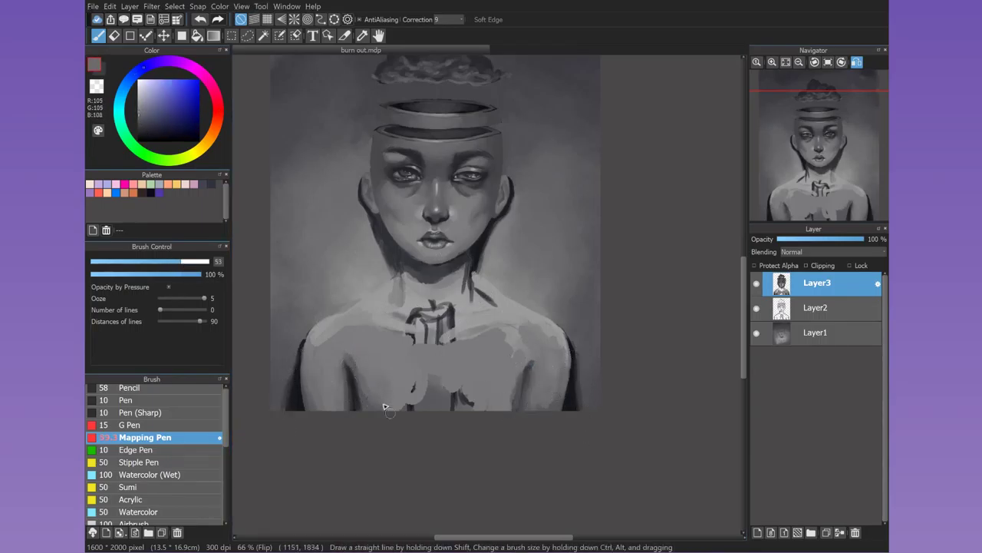
- Paint over the remaining sketch lines on both sides of the neck and model the hollows above the collarbones
mouse_move(409, 284)
mouse_down()
mouse_move(379, 311)
mouse_move(401, 330)
mouse_up()
alt+click(391, 303)
alt+click(482, 311)
mouse_move(468, 310)
mouse_down()
mouse_move(465, 238)
mouse_move(465, 296)
mouse_up()
- Paint a light grey highlight on the cheek below the half-closed eye and blend it towards the nose
alt+click(464, 215)
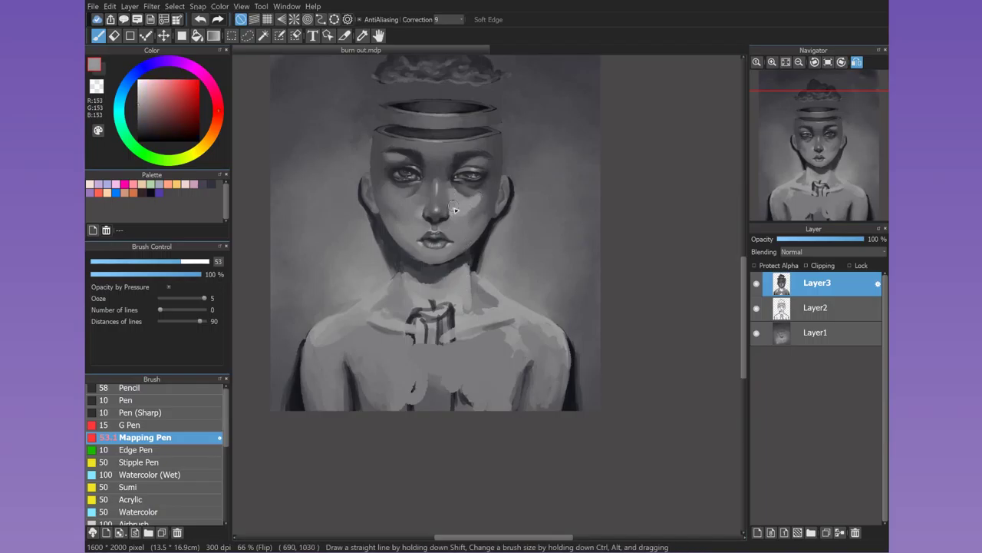
alt+click(460, 224)
drag(473, 210, 483, 191)
alt+click(447, 196)
alt+click(450, 218)
- Blend the light cheek highlight beside the nose and soften the lower cheek and chin with sampled greys
drag(416, 207, 449, 236)
alt+click(422, 206)
alt+click(430, 207)
alt+click(476, 226)
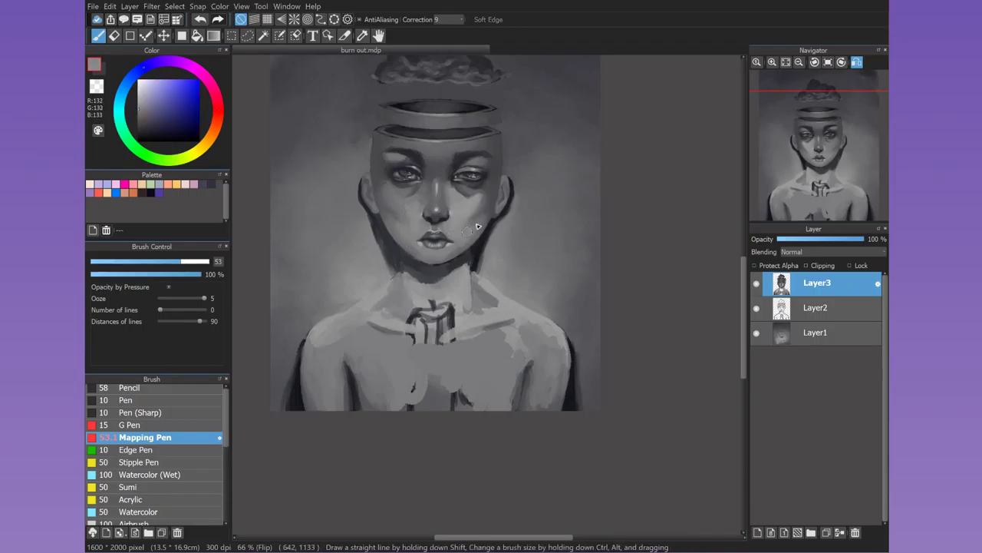
alt+click(438, 257)
alt+click(431, 256)
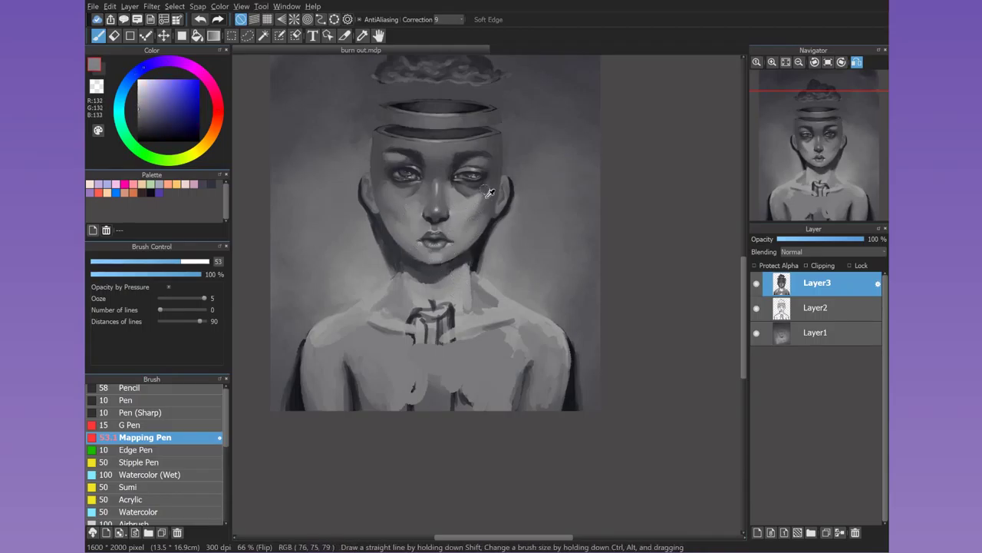
- Smooth the under-eye shadow and the opposite cheek beside the nose and mouth with sampled greys
alt+click(415, 203)
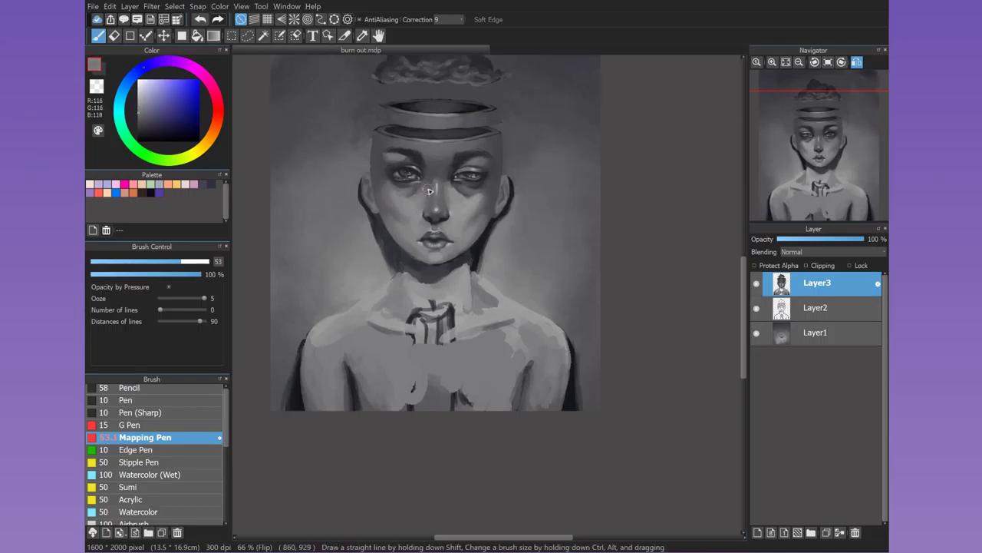
alt+click(422, 216)
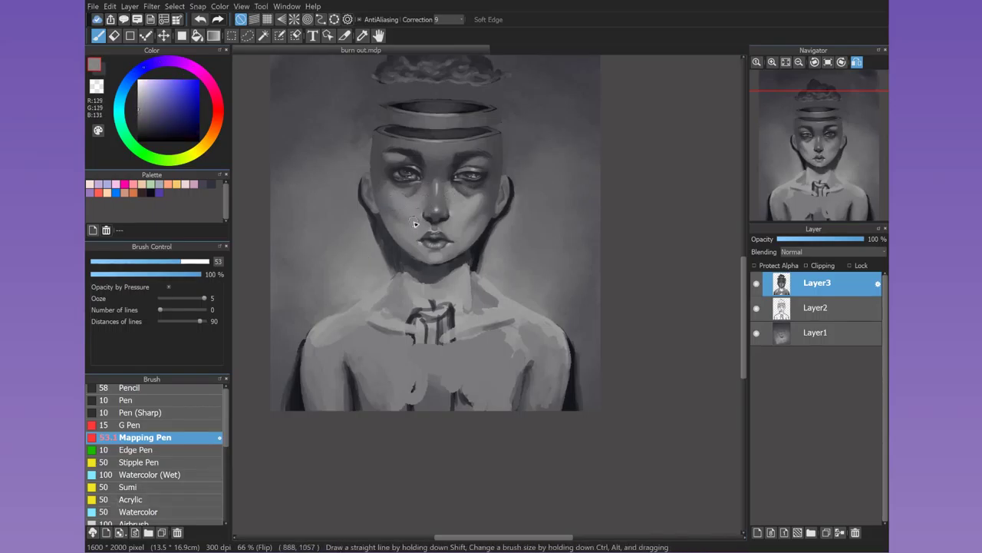
alt+click(426, 217)
alt+click(420, 215)
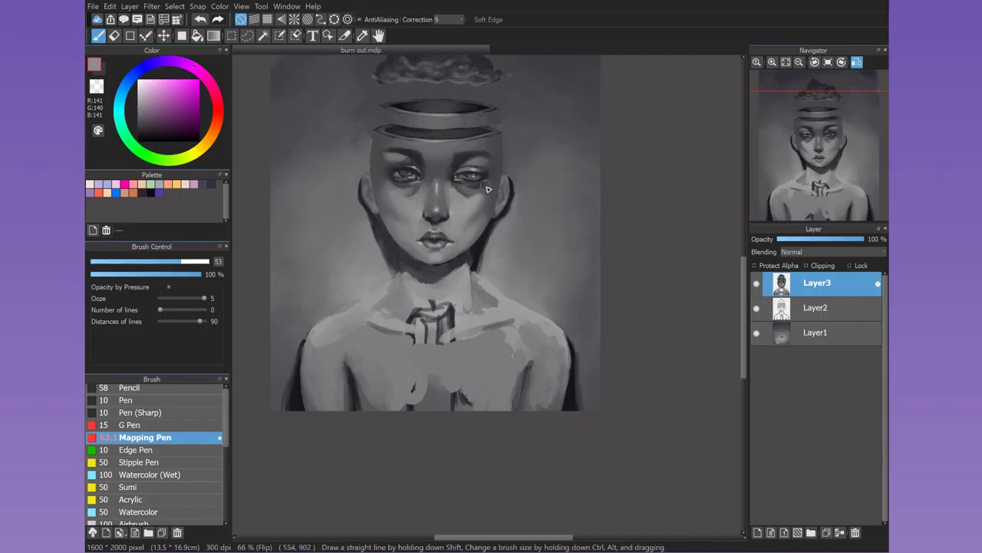
- Smooth the neck base, collarbones and upper chest with sampled greys at brush size 98, and return the canvas to its unflipped view
alt+click(459, 294)
mouse_move(506, 312)
mouse_down()
mouse_move(492, 311)
mouse_move(500, 325)
mouse_move(478, 351)
mouse_move(512, 323)
mouse_move(538, 338)
mouse_up()
alt+click(513, 323)
alt+click(518, 351)
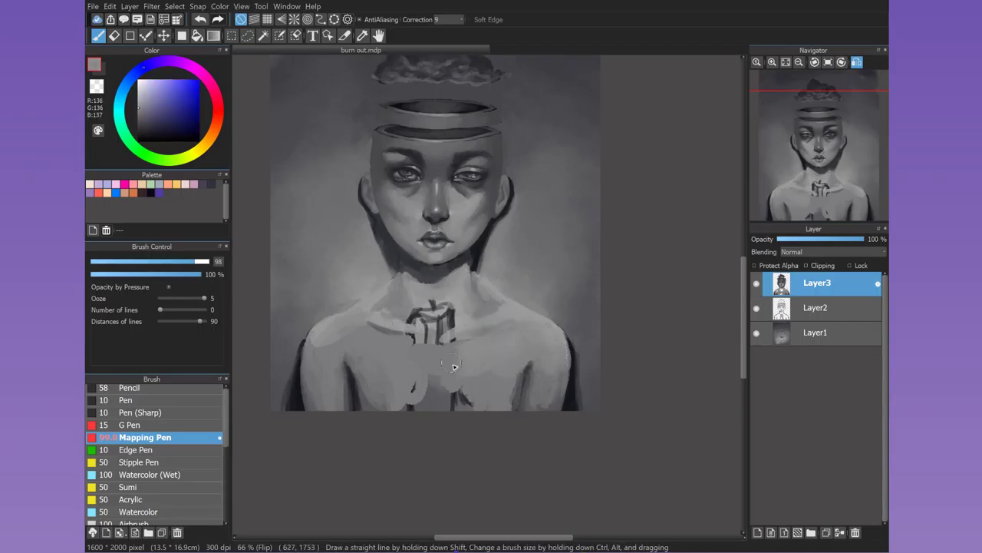
alt+click(375, 331)
alt+click(401, 351)
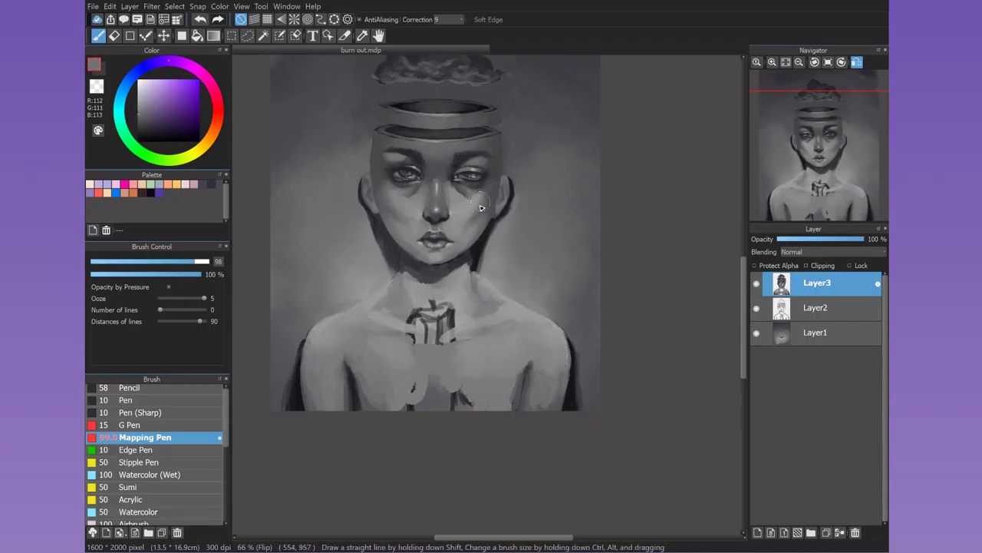
click(854, 65)
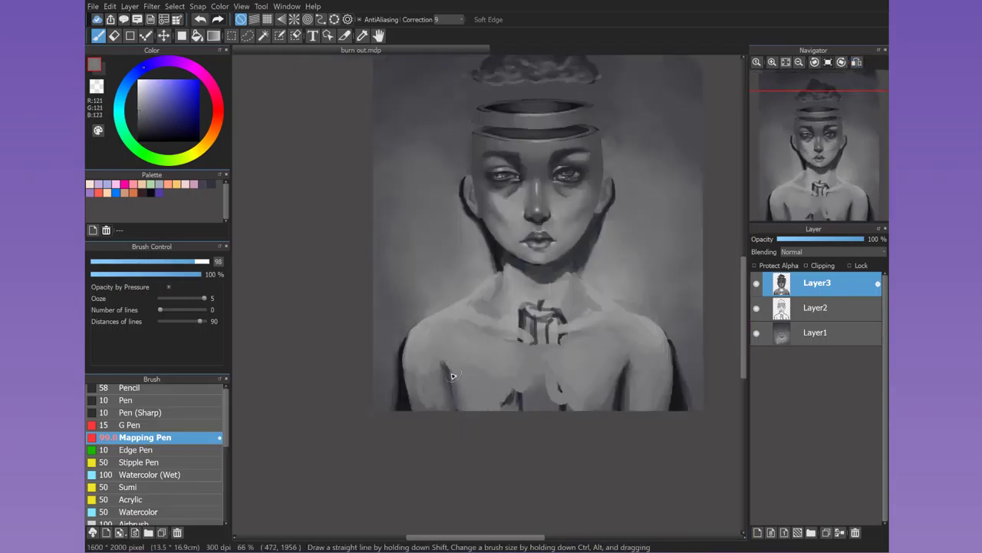
alt+click(607, 422)
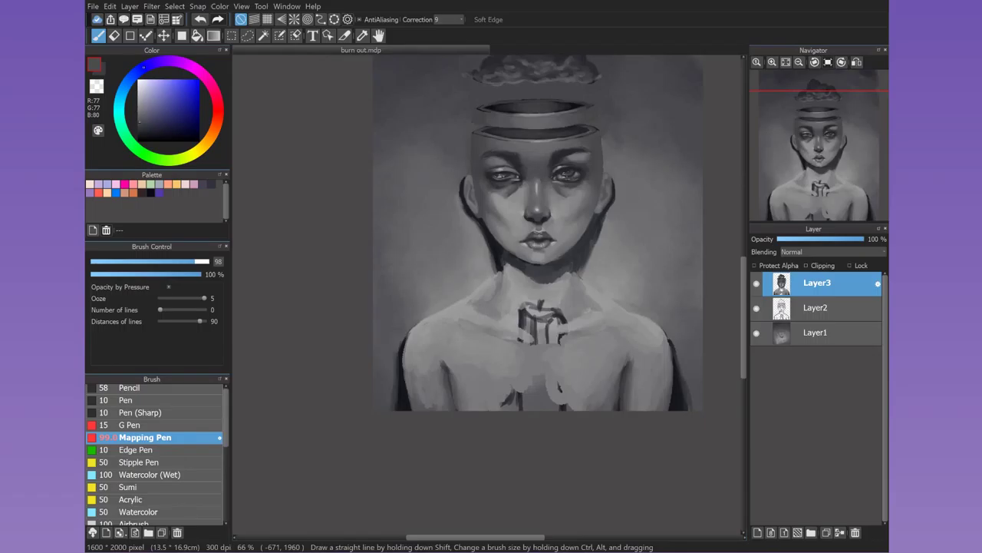
- Block in a tall dark candle over the sketched one down to the canvas edge, with a light rim and grey centre
alt+click(547, 283)
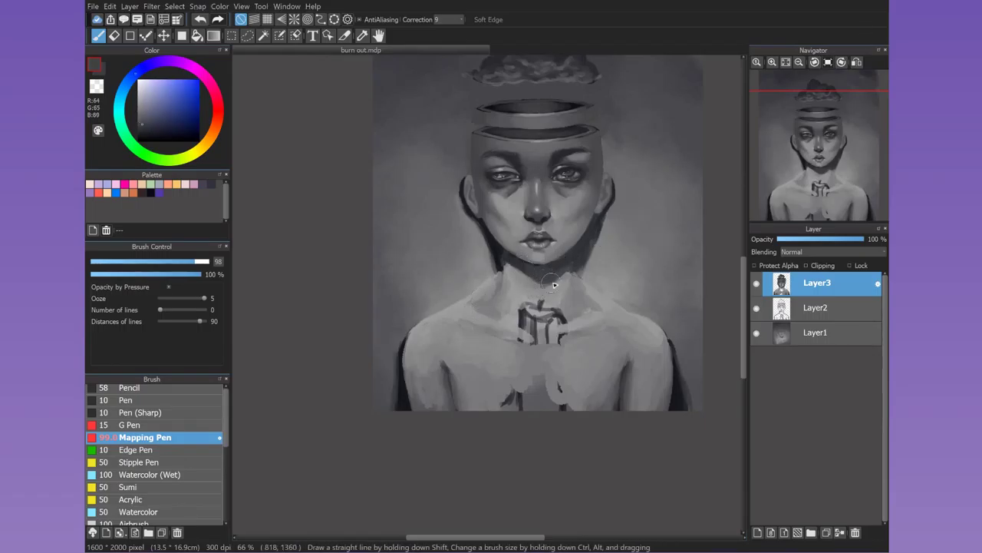
mouse_move(530, 317)
mouse_down()
mouse_move(512, 384)
mouse_move(529, 468)
mouse_move(537, 461)
mouse_up()
alt+click(518, 381)
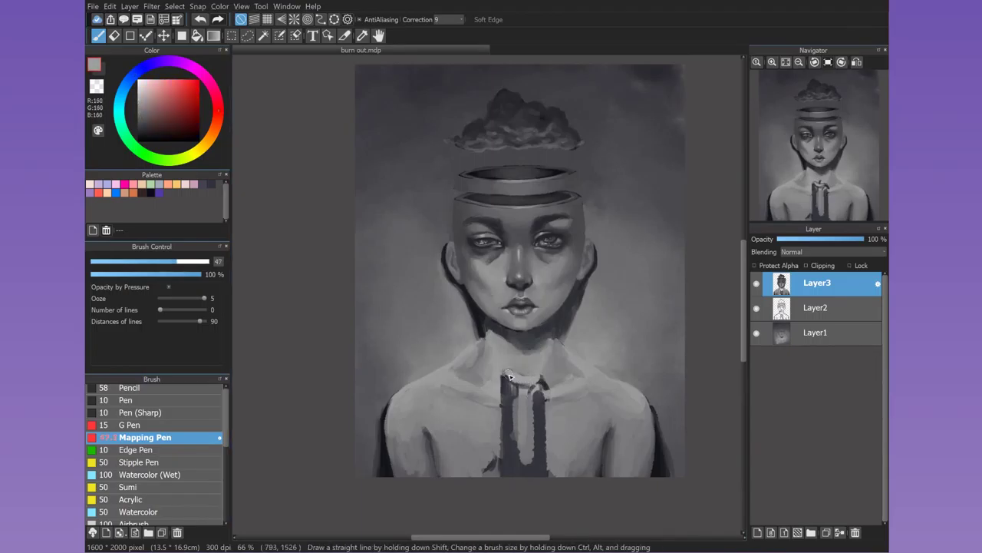
alt+click(516, 377)
drag(516, 378, 507, 455)
drag(515, 419, 522, 468)
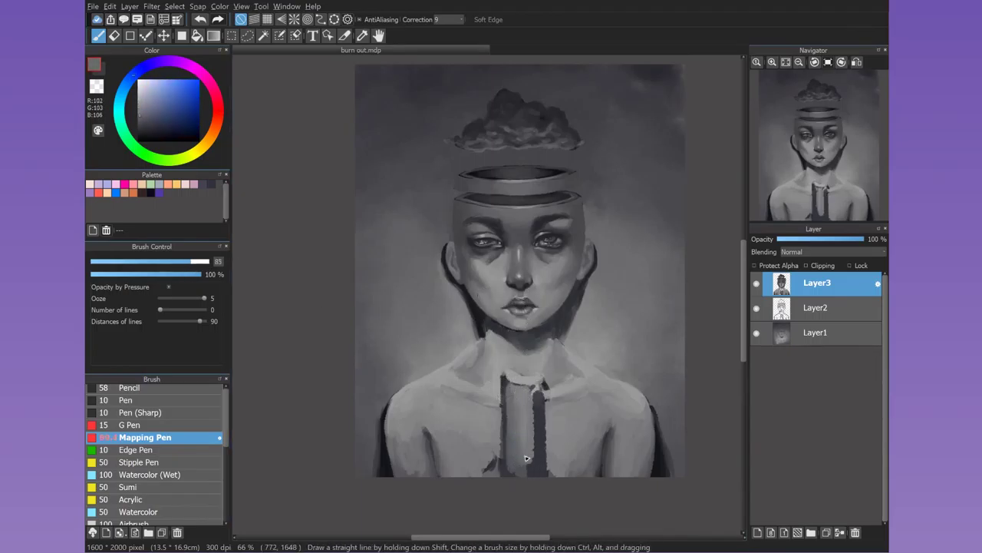
- Fill the candle body with vertical mid-grey strokes at brush size 85, keeping its sides darker
alt+click(533, 383)
drag(533, 383, 538, 468)
alt+click(503, 395)
drag(503, 395, 512, 457)
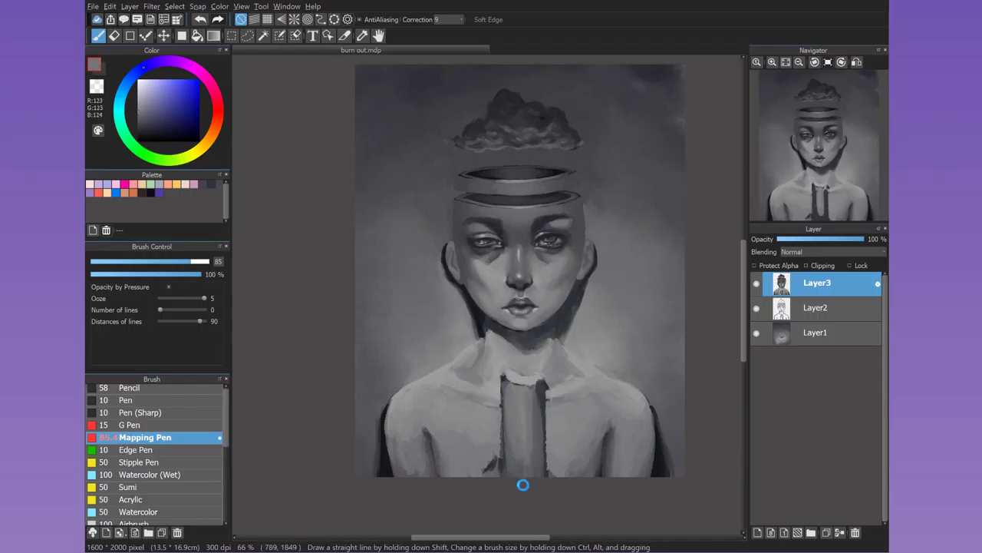
alt+click(552, 405)
- Paint the melted candle rim in a lighter grey at brush size 36
click(165, 261)
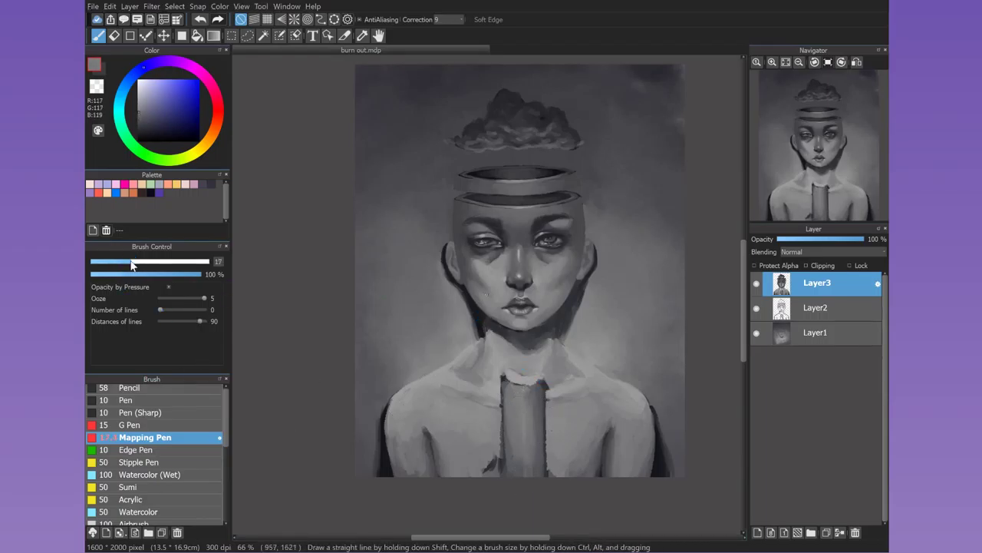
click(154, 132)
alt+click(506, 378)
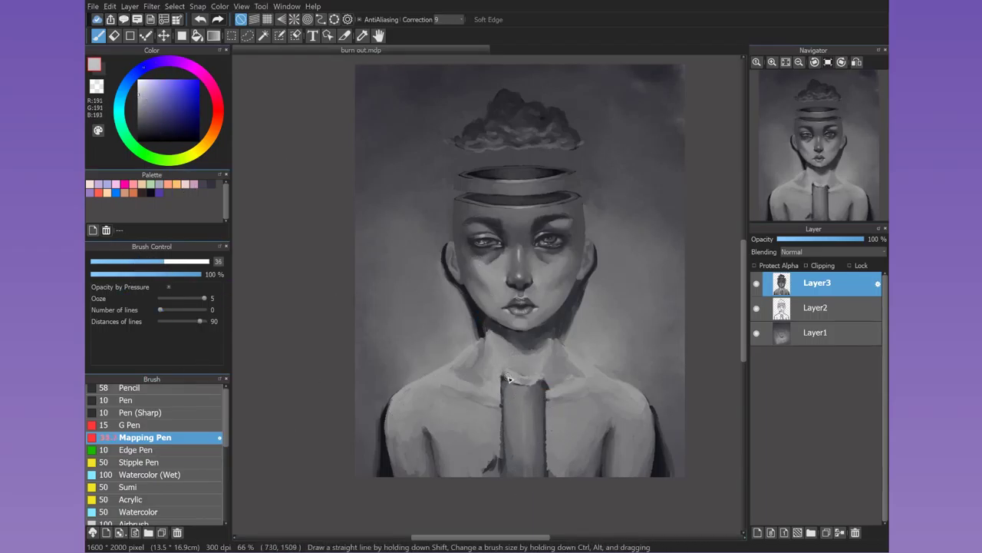
- Paint a dark wick, wax drip lines and a flared candle outline at brush size 23, checking the sketch by hiding Layer3 briefly
alt+click(445, 277)
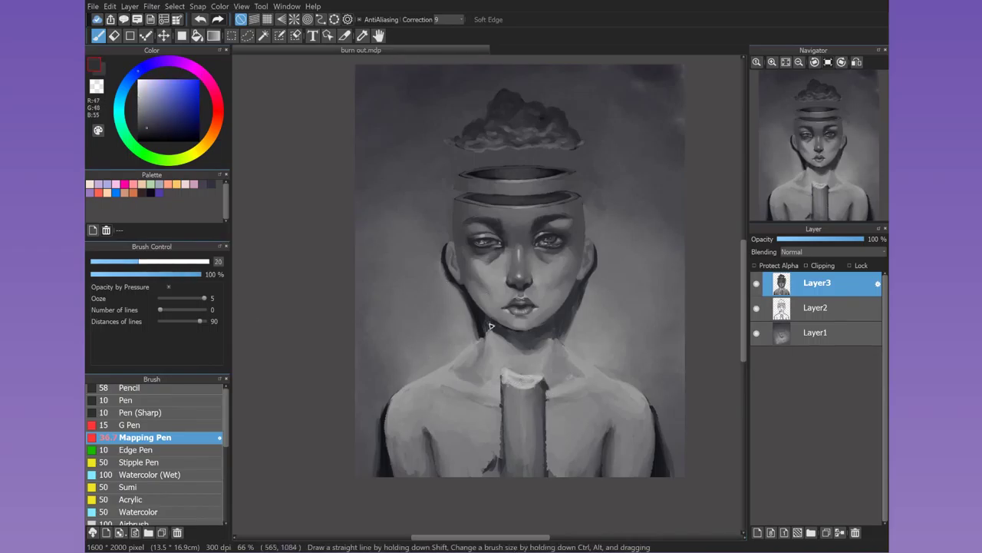
drag(520, 388, 522, 432)
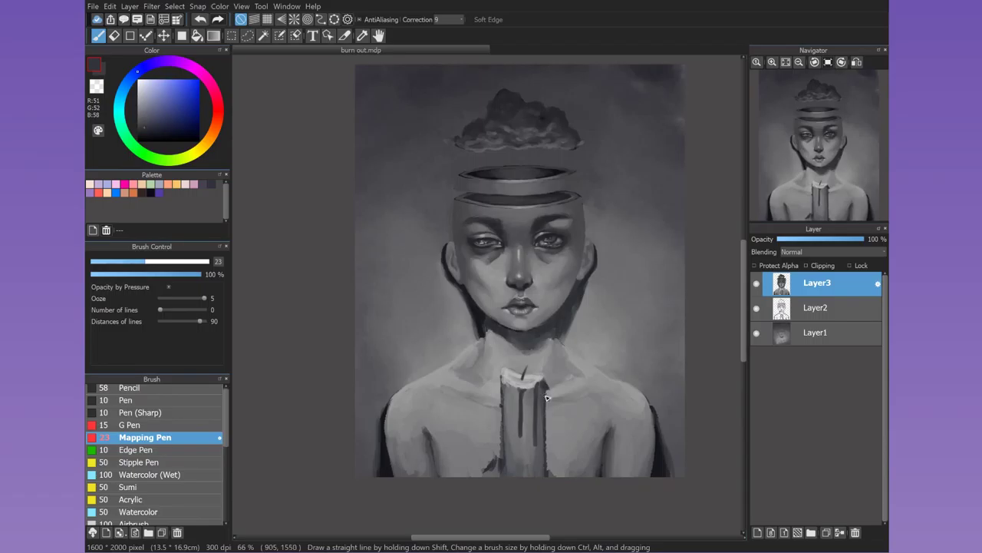
mouse_move(504, 380)
mouse_down()
mouse_move(504, 428)
mouse_move(515, 398)
mouse_move(491, 478)
mouse_up()
click(755, 284)
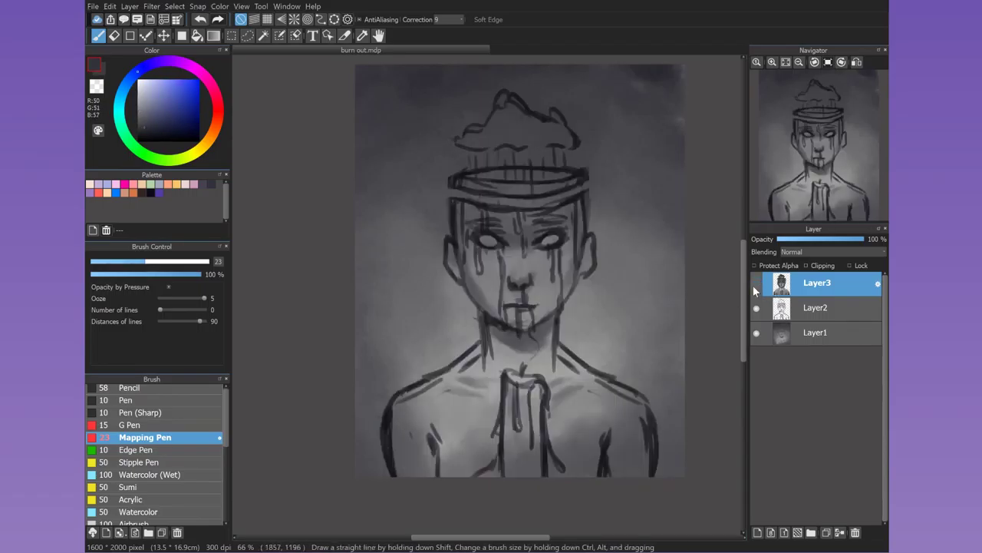
click(755, 284)
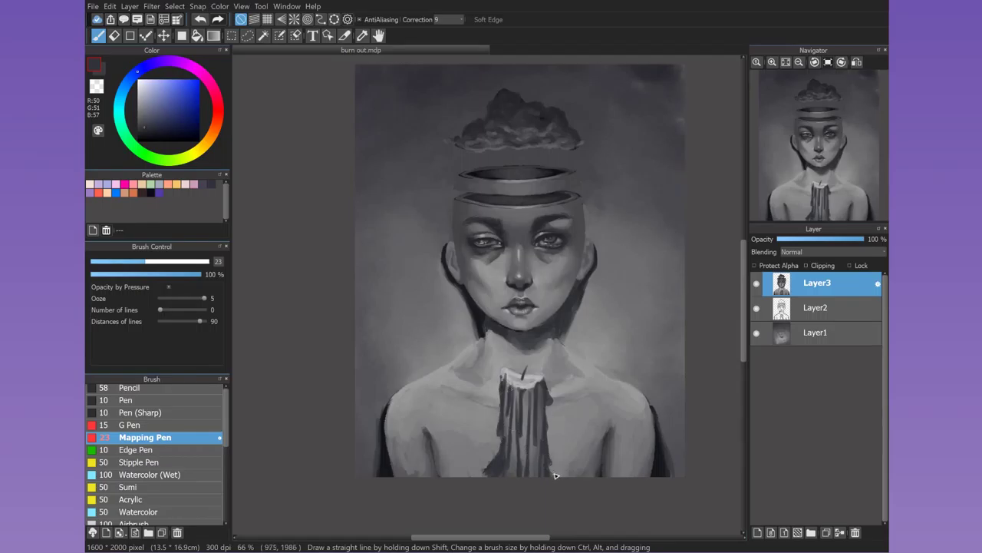
- Paint mid-grey rounded wax drips over the dark lines on the centre and right-hand side of the candle
click(756, 62)
click(756, 62)
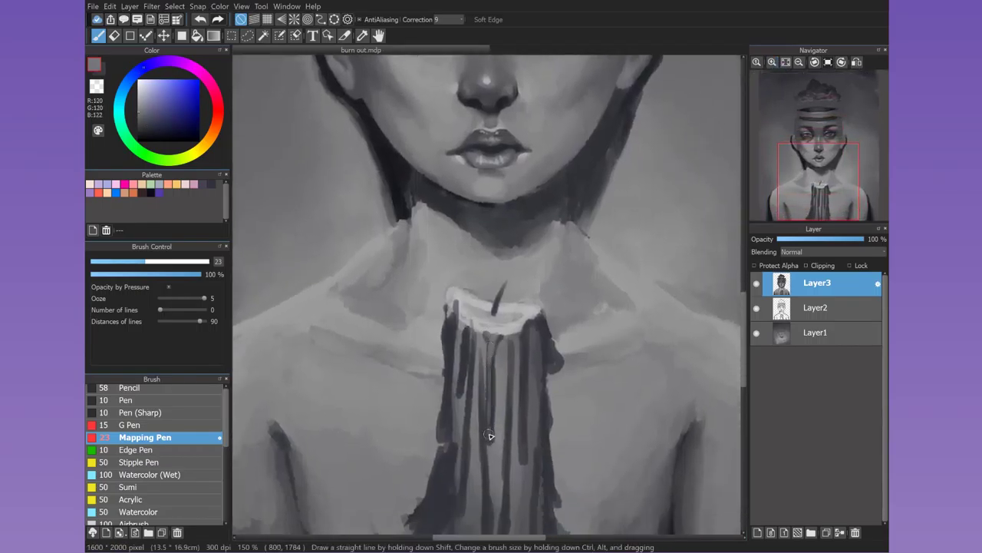
drag(759, 201, 759, 214)
drag(525, 210, 524, 350)
drag(510, 232, 505, 425)
mouse_move(488, 396)
mouse_down()
mouse_move(482, 260)
mouse_move(458, 287)
mouse_move(466, 252)
mouse_move(462, 405)
mouse_up()
drag(535, 421, 536, 324)
drag(547, 214, 547, 318)
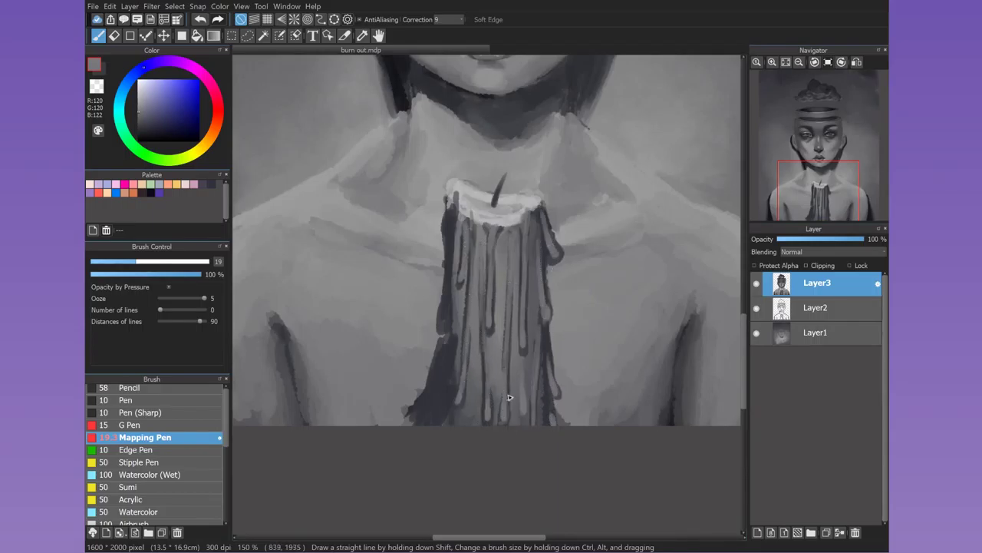
- Add mid-grey wax drips along the candle's left edge and flared base at brush size 19
drag(447, 232, 454, 208)
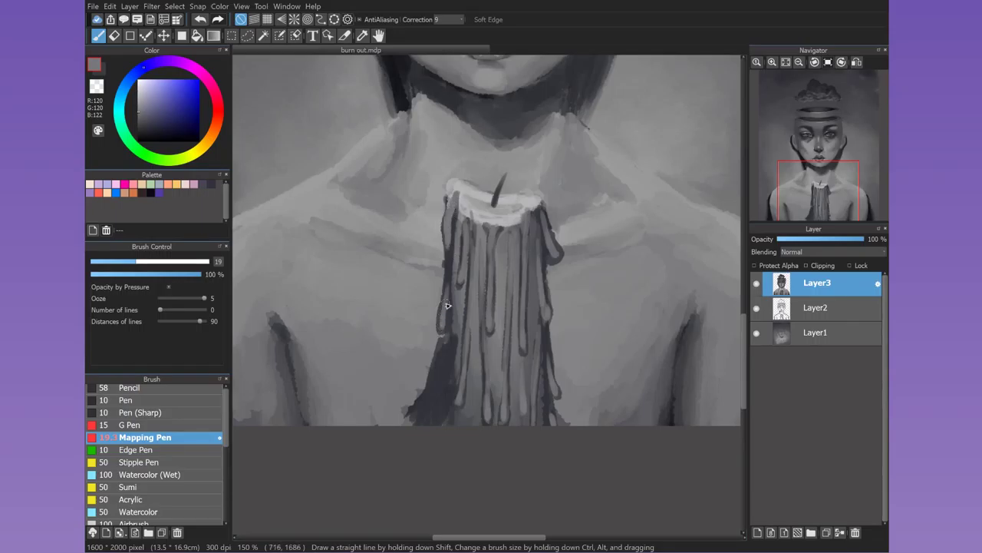
drag(442, 406, 449, 340)
drag(437, 424, 454, 333)
drag(453, 390, 456, 319)
drag(472, 427, 474, 356)
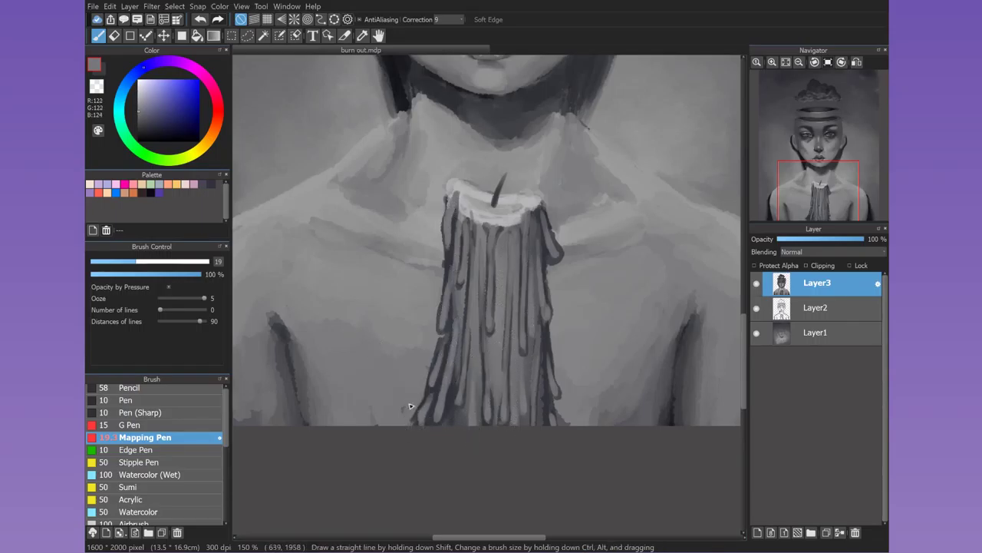
- Paint light grey highlights on the wax drips running down from the rim at the candle's centre and right-hand edge
drag(489, 221, 491, 278)
drag(522, 230, 522, 350)
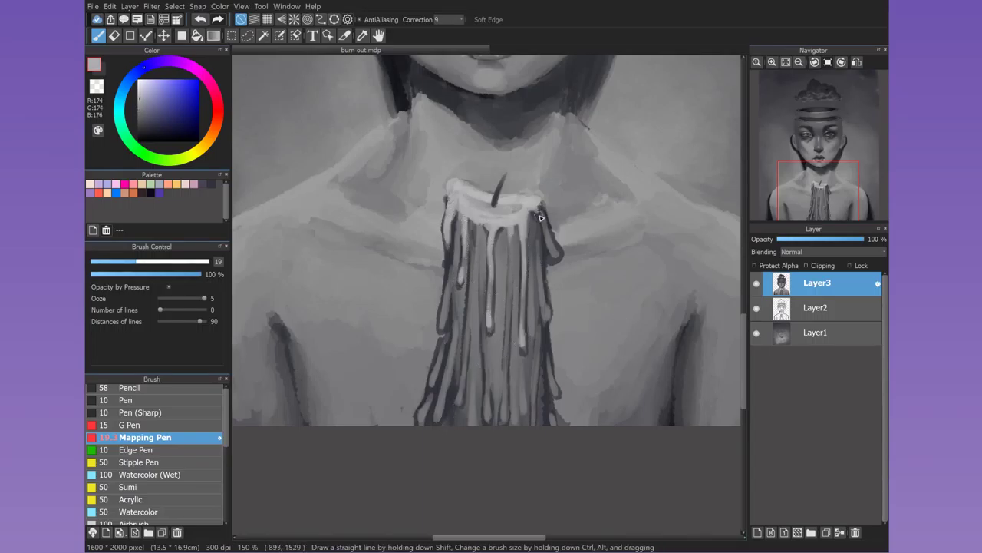
drag(508, 255, 505, 359)
drag(502, 299, 500, 231)
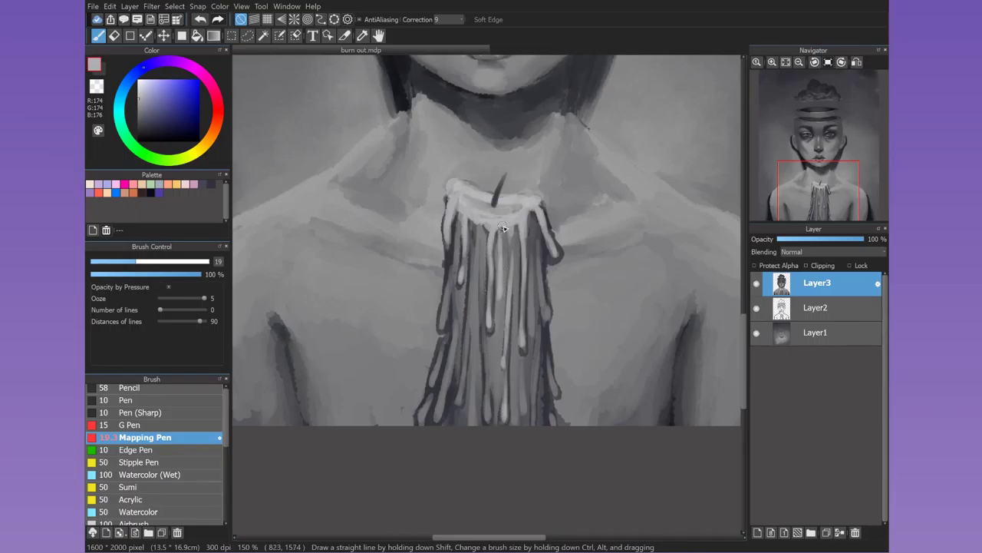
drag(546, 314, 535, 248)
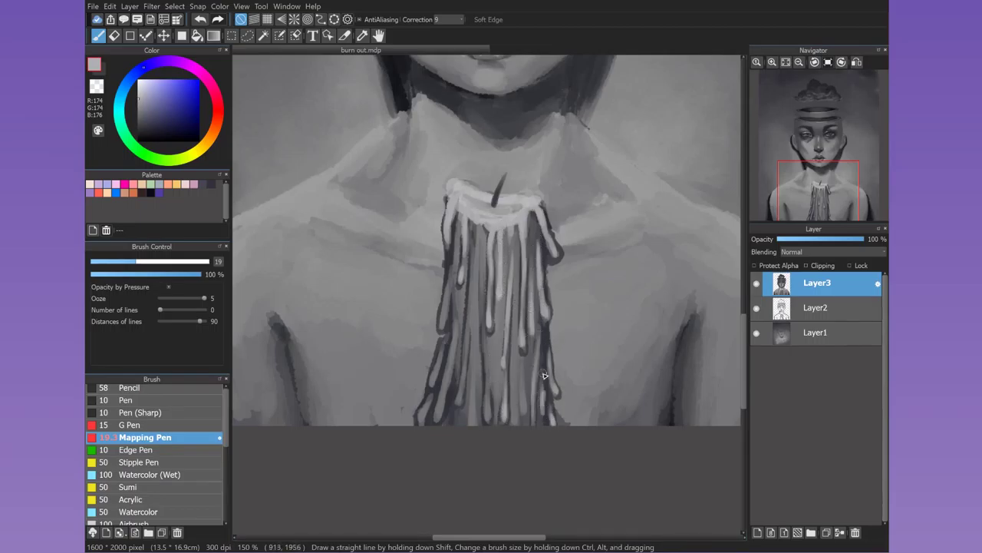
- Add light grey highlights to the remaining wax drips on the candle's left-hand side, base and upper gaps
drag(488, 419, 473, 292)
drag(439, 334, 455, 281)
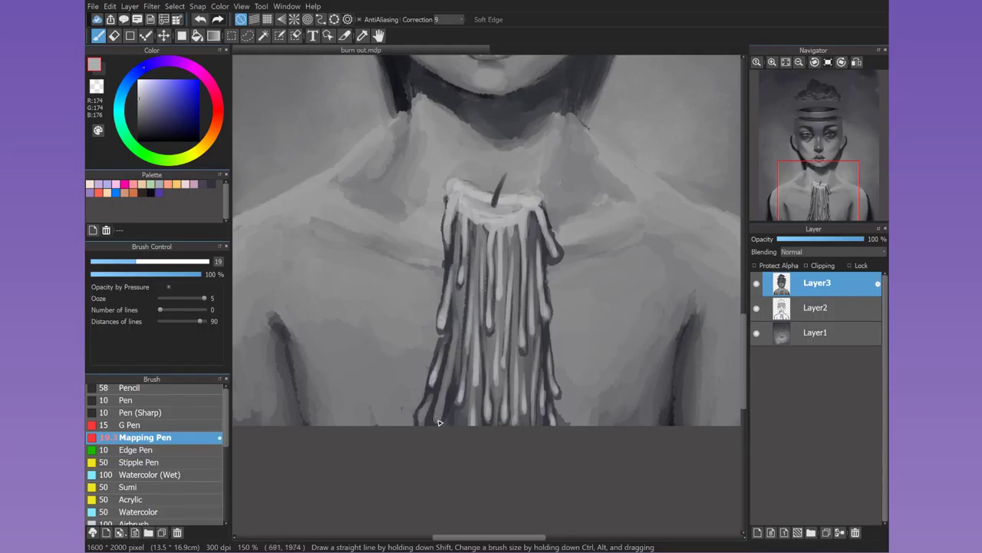
drag(438, 422, 453, 378)
mouse_move(521, 261)
mouse_down()
mouse_move(539, 218)
mouse_move(535, 273)
mouse_move(482, 238)
mouse_up()
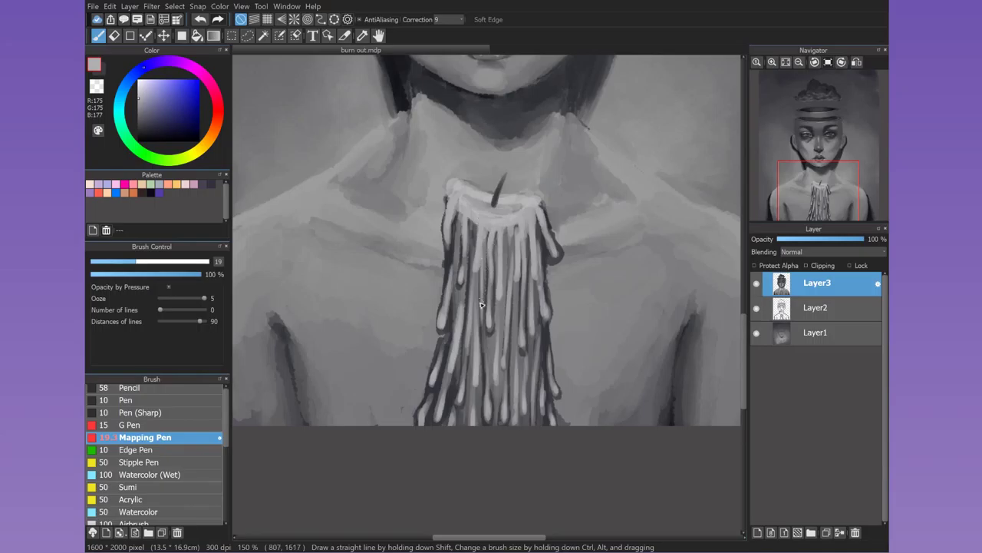
- Smooth the shoulder and collarbone areas with sampled greys in a flipped view, and restore the full unflipped canvas
click(785, 62)
click(856, 62)
scroll(396, 374, up, 5)
alt+click(396, 374)
alt+click(307, 215)
drag(336, 157, 311, 226)
drag(447, 156, 464, 144)
click(857, 62)
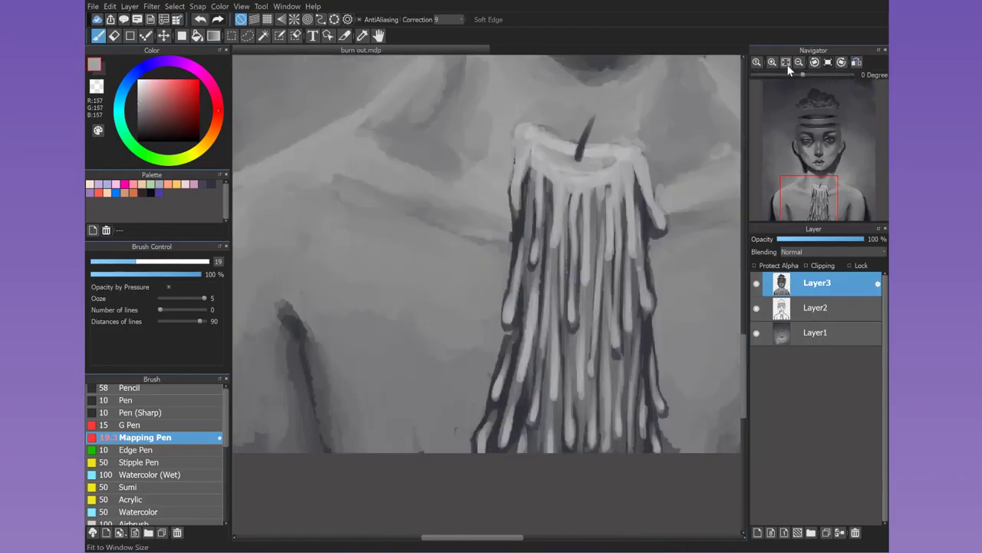
click(785, 62)
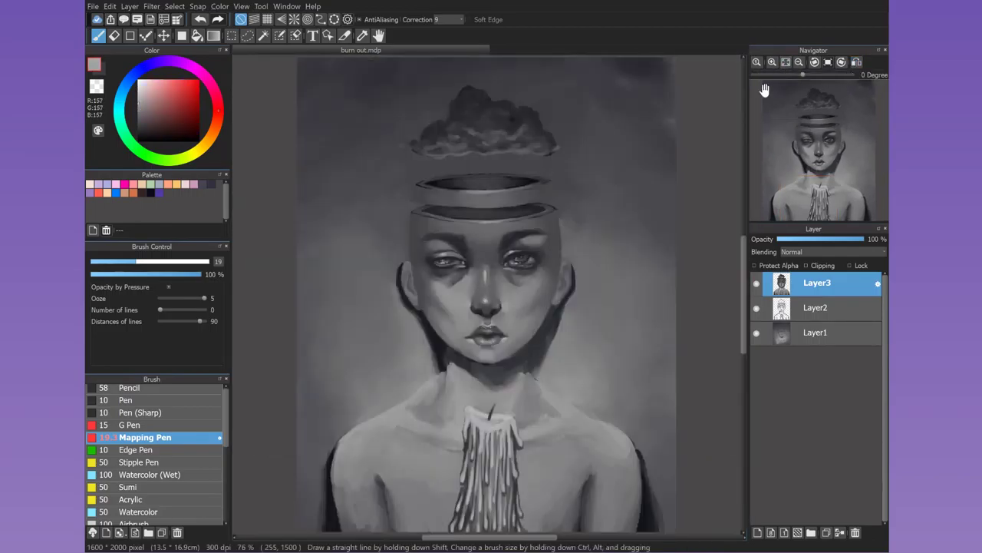
- Create a new layer above the painting and choose a muted blue-violet (RGB 131, 140, 204) for the rain
click(773, 62)
drag(626, 225, 638, 255)
click(134, 70)
key(ctrl+shift+n)
click(167, 87)
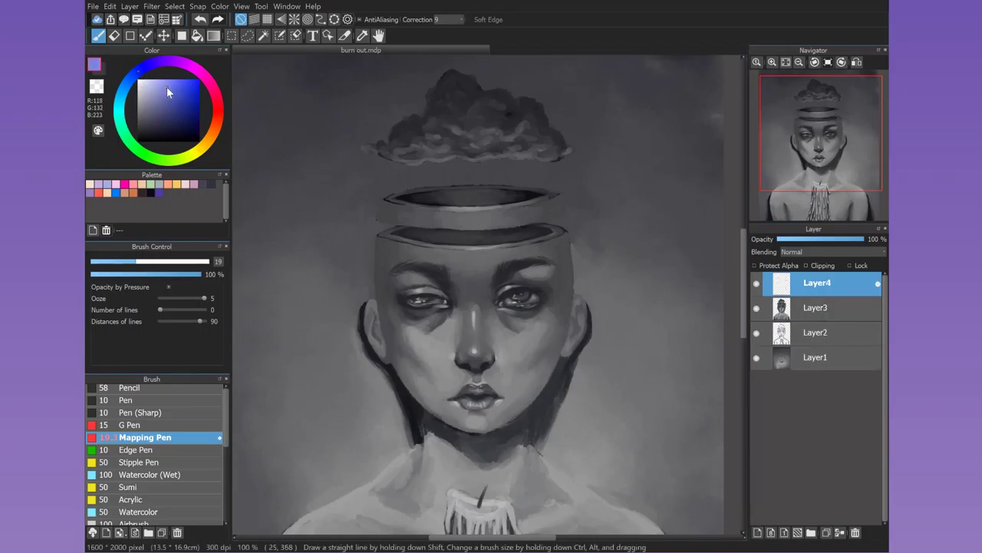
click(159, 92)
click(267, 19)
drag(390, 158, 389, 263)
drag(404, 159, 404, 271)
mouse_move(418, 160)
mouse_down()
mouse_move(418, 243)
mouse_move(433, 255)
mouse_up()
drag(444, 156, 444, 277)
drag(456, 142, 456, 266)
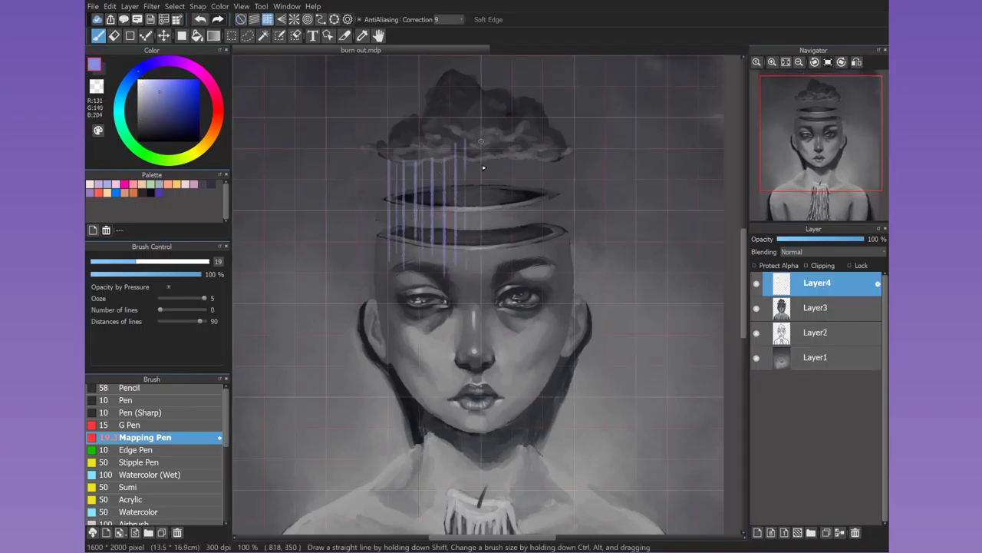
drag(493, 146, 493, 206)
drag(513, 143, 514, 252)
drag(531, 145, 532, 245)
key(ctrl+z)
click(240, 20)
key(Delete)
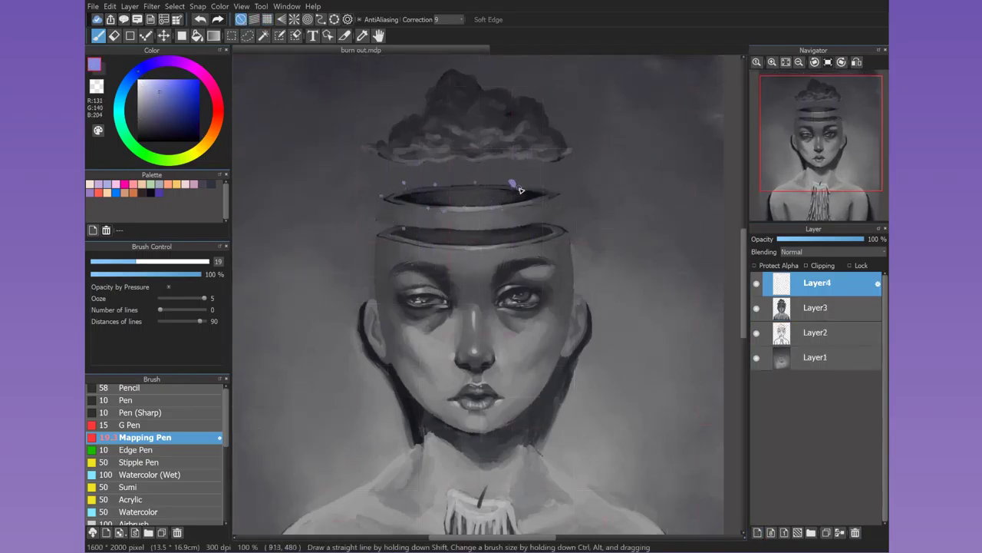
- Scatter small blue-violet dots between the cloud and the sliced-open skull on Layer4
click(384, 175)
click(435, 227)
click(346, 186)
click(504, 212)
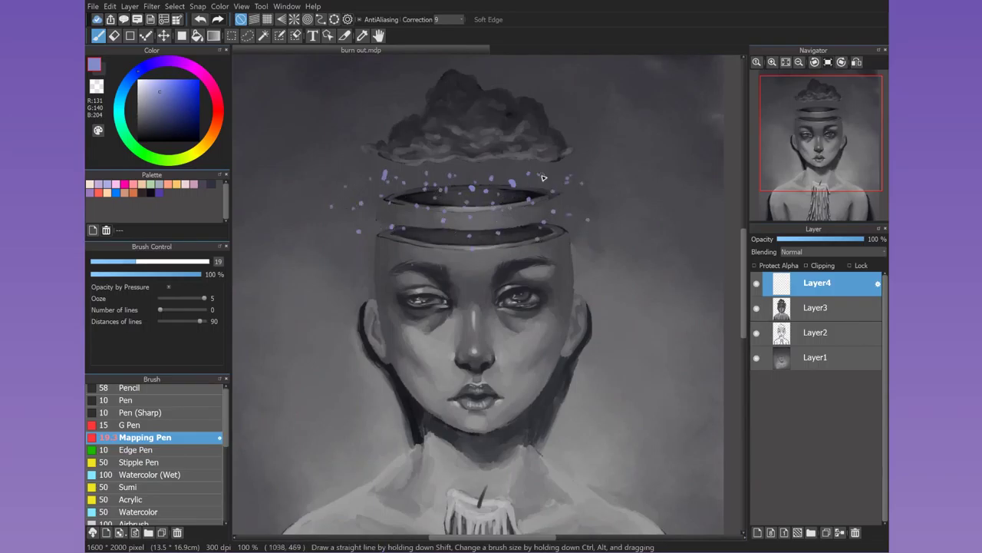
- Transform the dots, stretching them vertically into rain streaks from the cloud down over the face and chest
key(ctrl+t)
drag(459, 146, 460, 61)
drag(460, 249, 460, 460)
key(ctrl+minus)
drag(543, 328, 530, 328)
drag(472, 182, 471, 164)
key(Return)
- Lasso the lower rain streaks and transform the rain so it spreads from the cloud down to the candle
key(m)
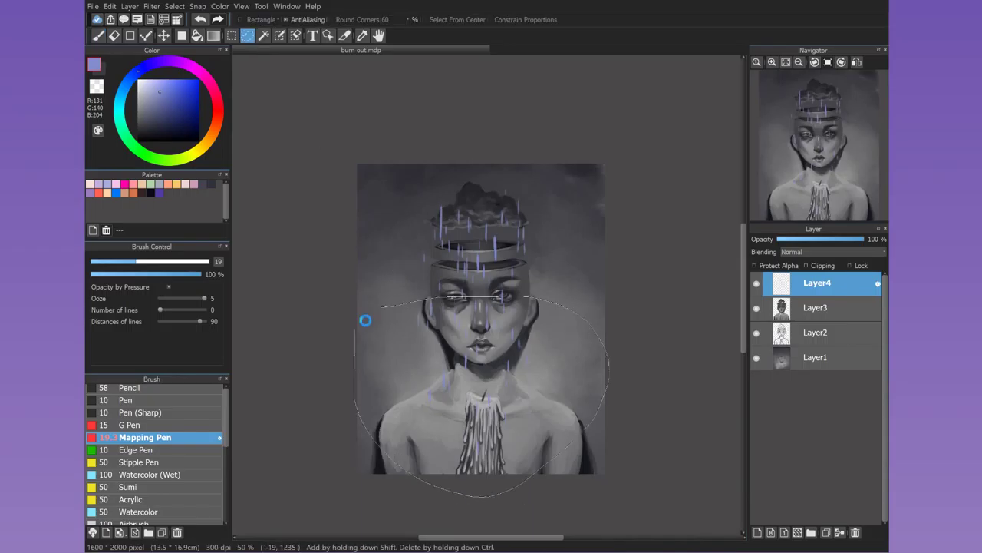
drag(367, 380, 615, 202)
key(ctrl+t)
key(Return)
key(ctrl+t)
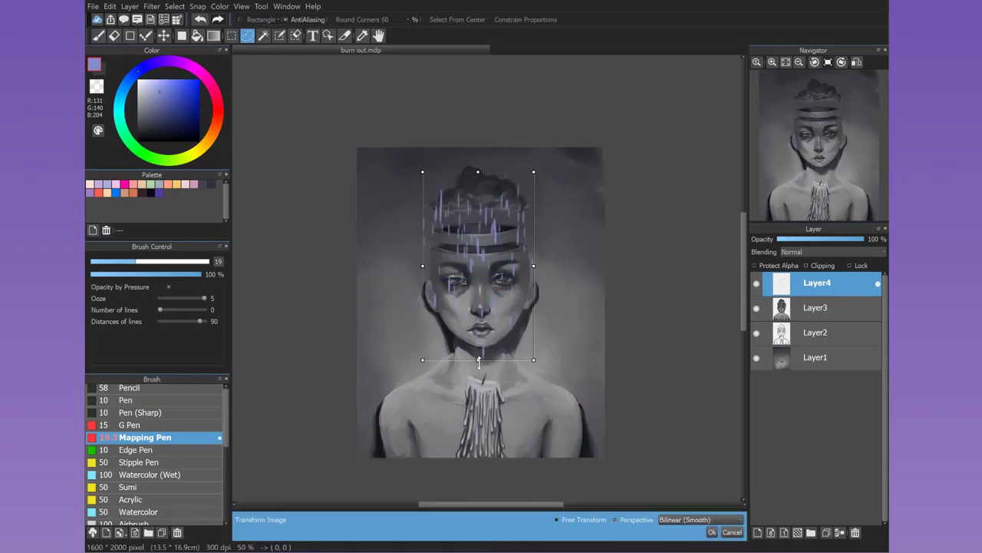
key(Return)
- Erase the rain where it overlaps the cloud and shift the streak beneath the cloud's right end slightly inward
click(772, 62)
click(772, 62)
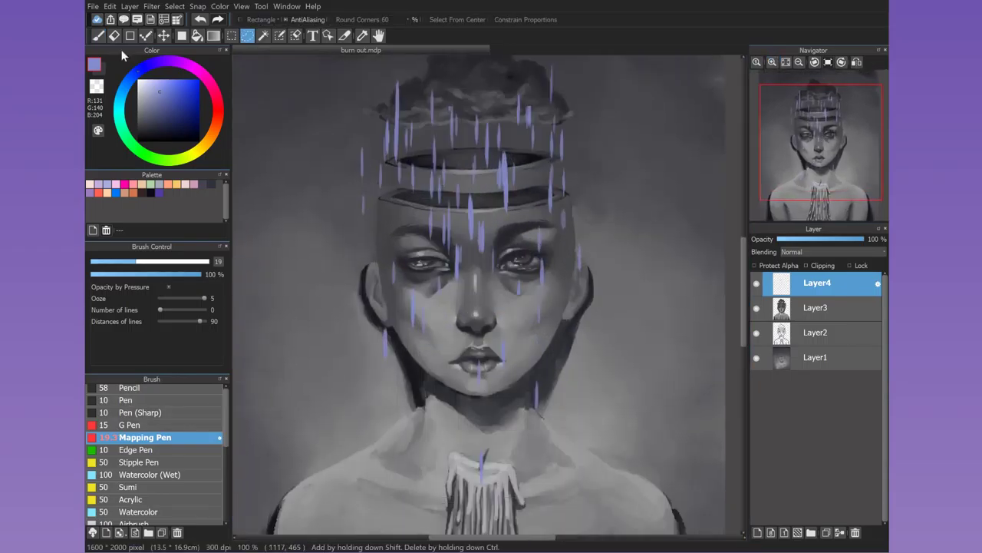
key(e)
click(774, 65)
mouse_move(449, 243)
mouse_down()
mouse_move(512, 226)
mouse_move(658, 147)
mouse_move(587, 216)
mouse_move(618, 235)
mouse_up()
drag(770, 187, 815, 105)
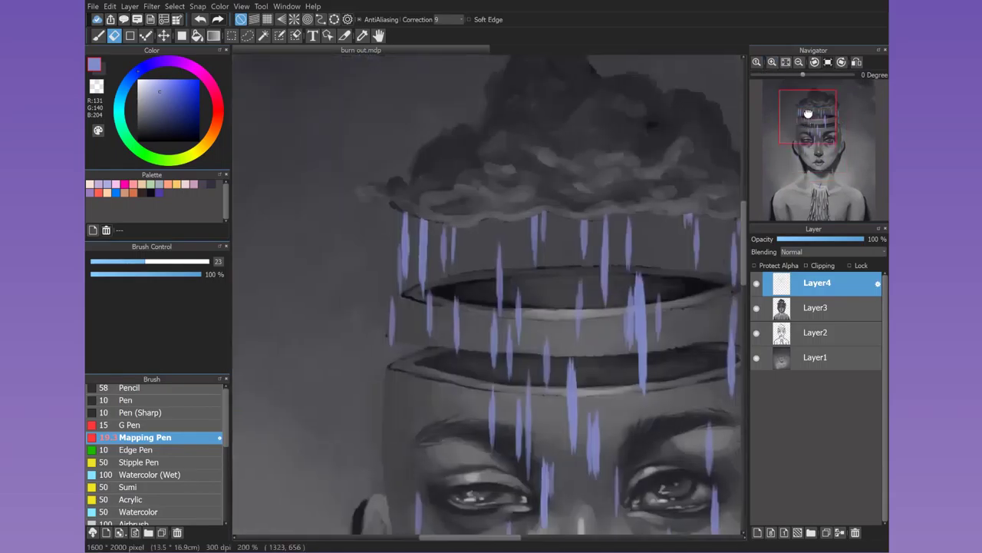
scroll(361, 343, up, 2)
drag(340, 333, 345, 234)
drag(694, 315, 694, 257)
key(m)
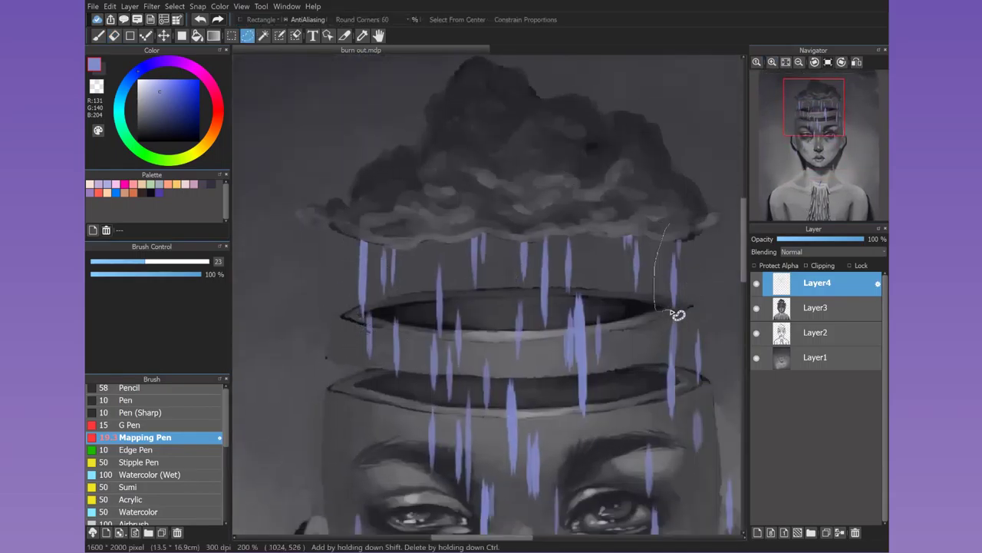
key(e)
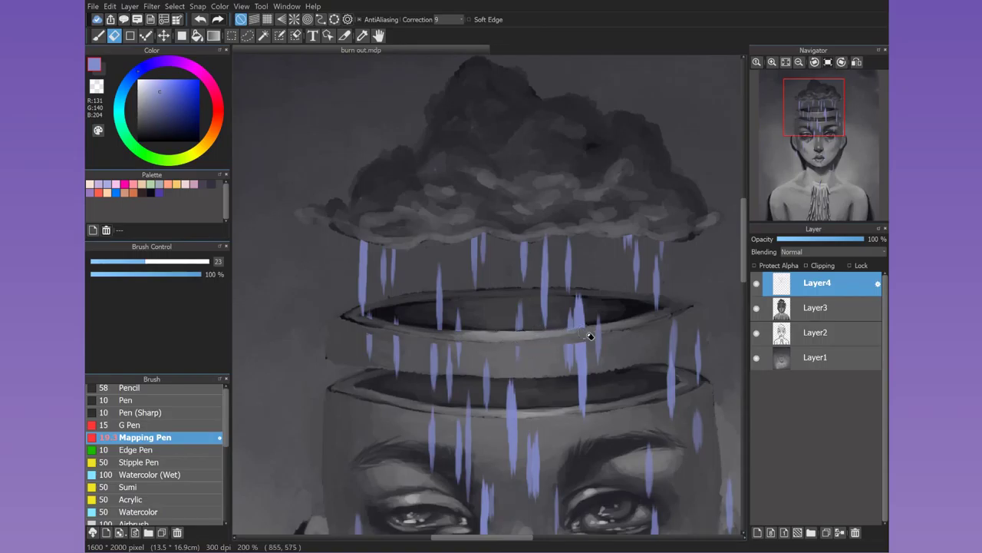
- Erase the rain streaks crossing the outer surface of the floating skull slice
drag(599, 335, 443, 227)
drag(477, 180, 466, 244)
drag(420, 265, 388, 376)
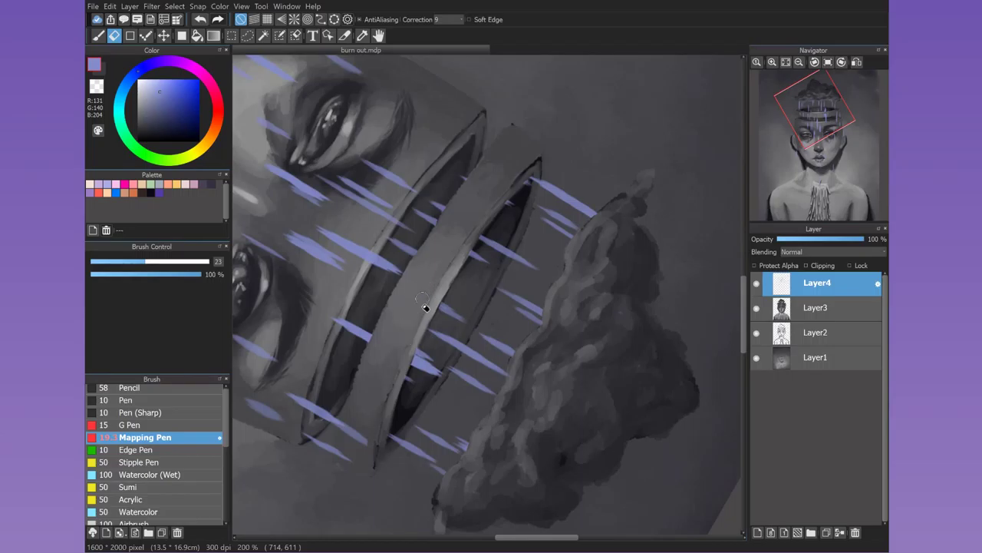
key(ctrl+alt+r)
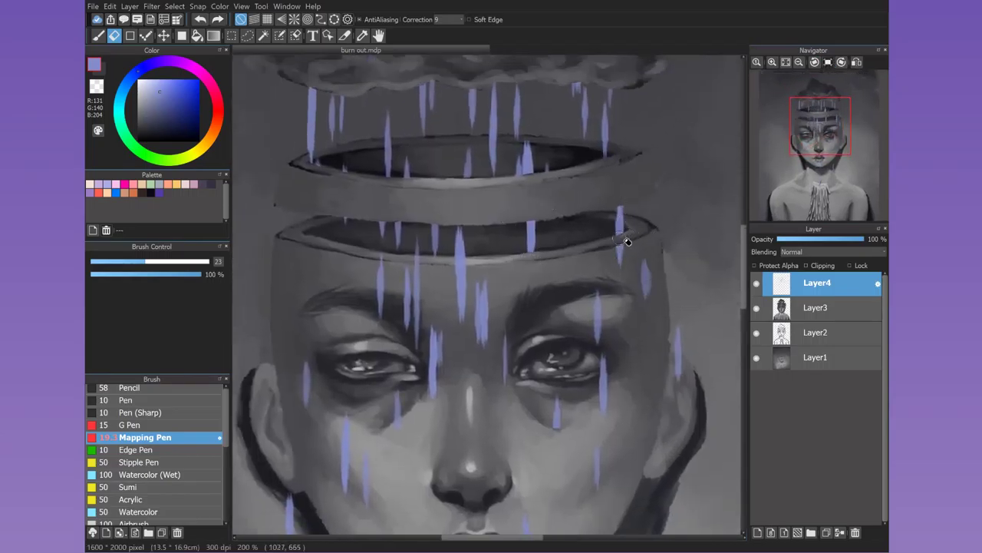
- Erase the streaks over the forehead, face, ear and neck, keeping rain only above and inside the skull openings
drag(627, 241, 650, 295)
mouse_move(392, 286)
mouse_down()
mouse_move(446, 389)
mouse_move(480, 323)
mouse_up()
mouse_move(326, 430)
mouse_down()
mouse_move(340, 340)
mouse_move(521, 272)
mouse_move(649, 325)
mouse_up()
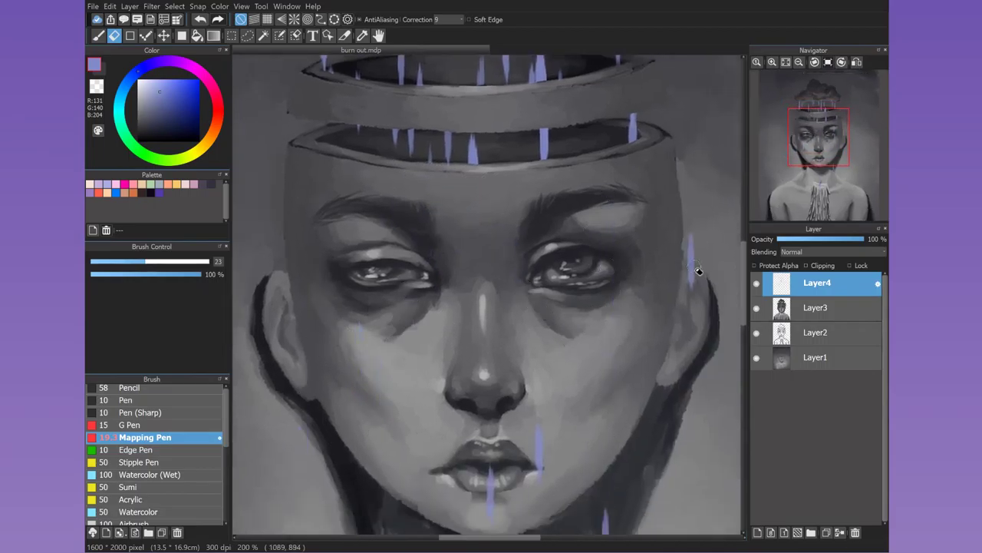
key(minus)
drag(453, 278, 483, 358)
scroll(818, 170, up, 2)
drag(818, 170, 818, 163)
- Paint long and short blue-violet tear streams running down from both lower eyelids with the Mapping Pen
key(b)
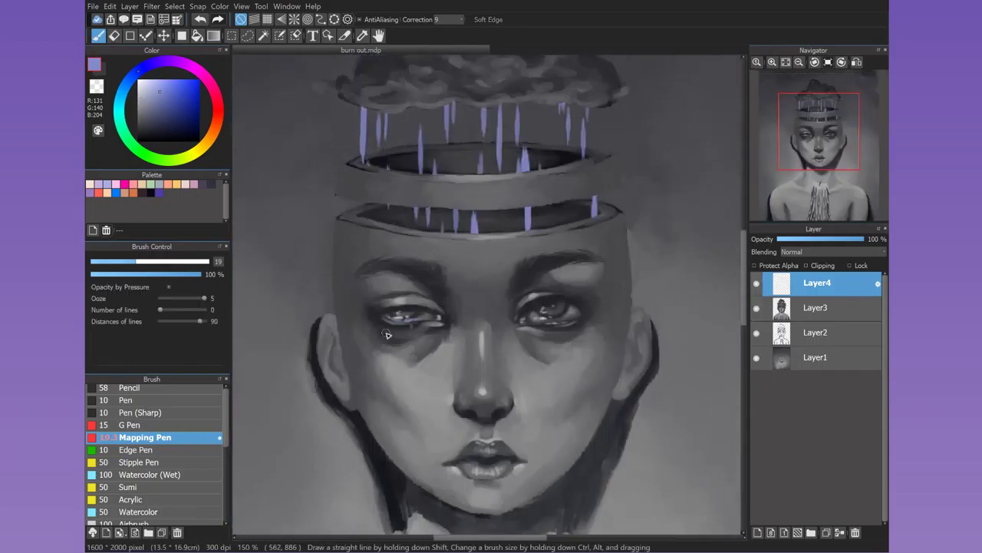
drag(389, 326, 391, 365)
drag(432, 323, 432, 465)
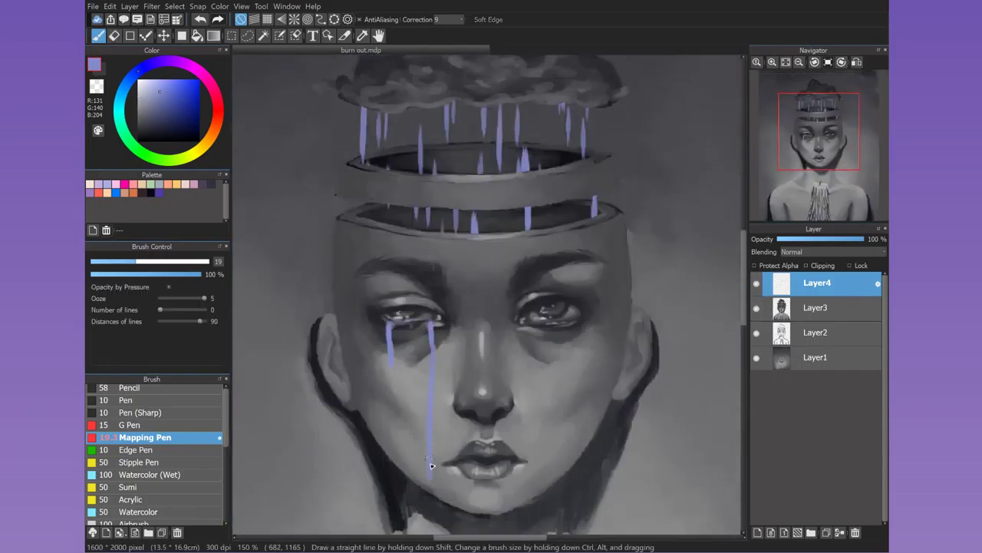
click(756, 307)
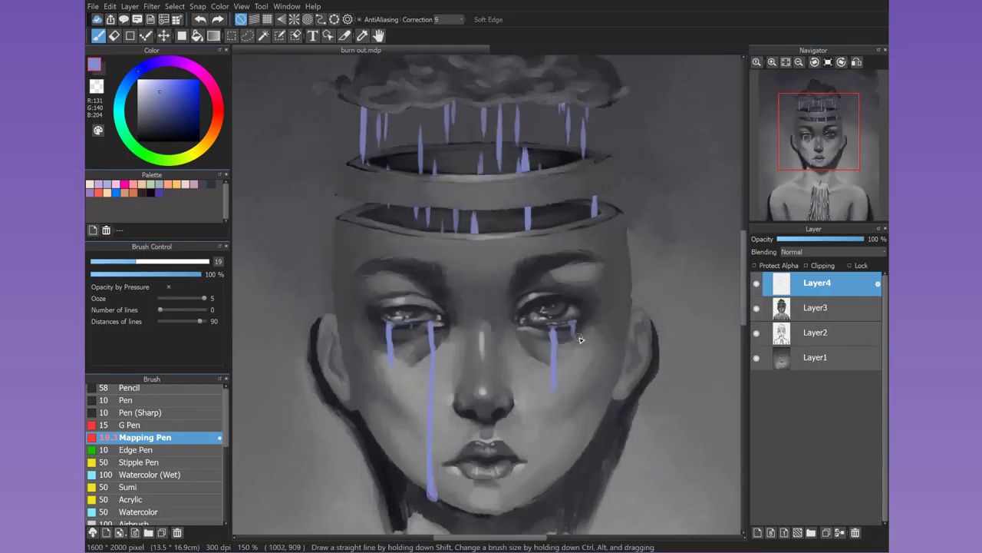
drag(573, 322, 570, 477)
drag(440, 328, 449, 191)
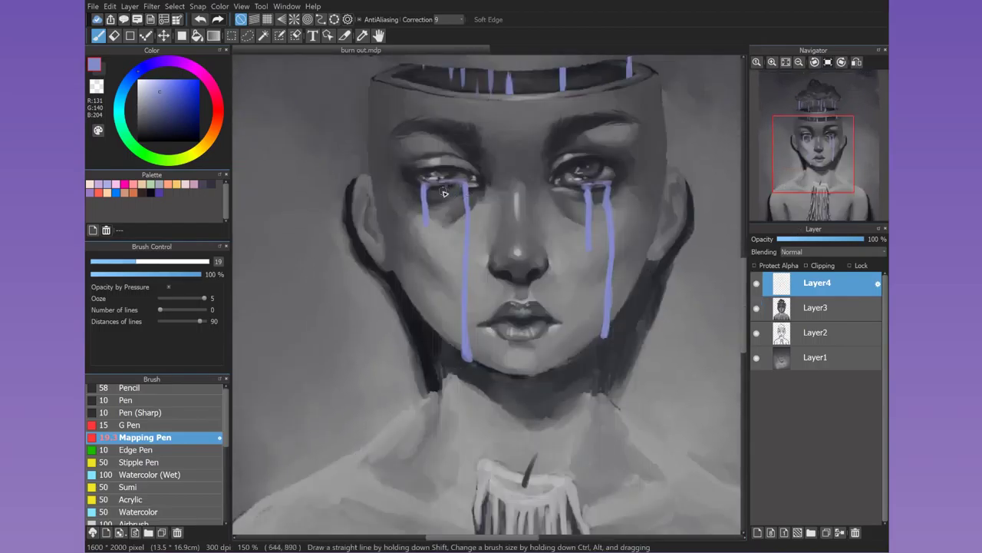
- Paint blue-violet drips from the nose and mouth down the chin and neck, and onto the candle's top and wax
drag(700, 201, 473, 219)
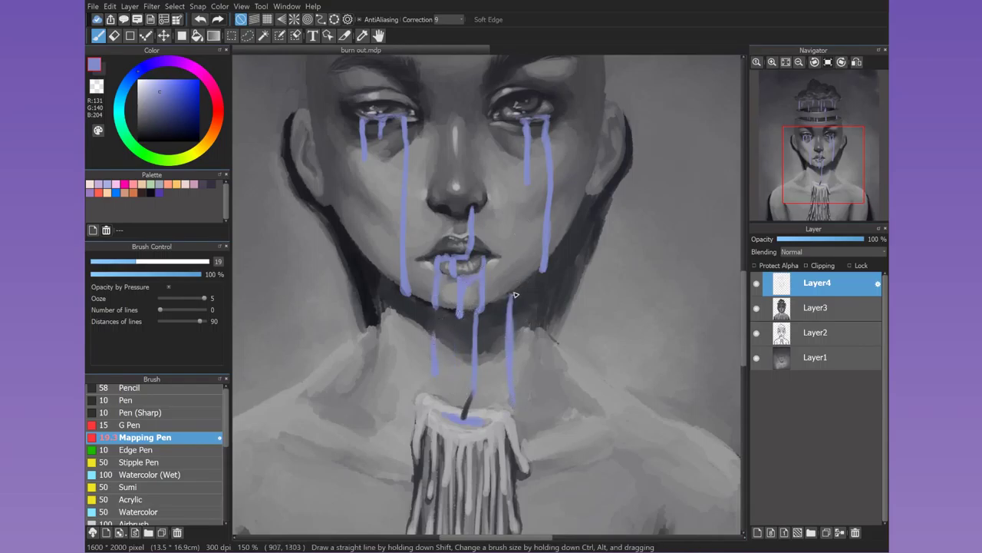
scroll(532, 434, down, 3)
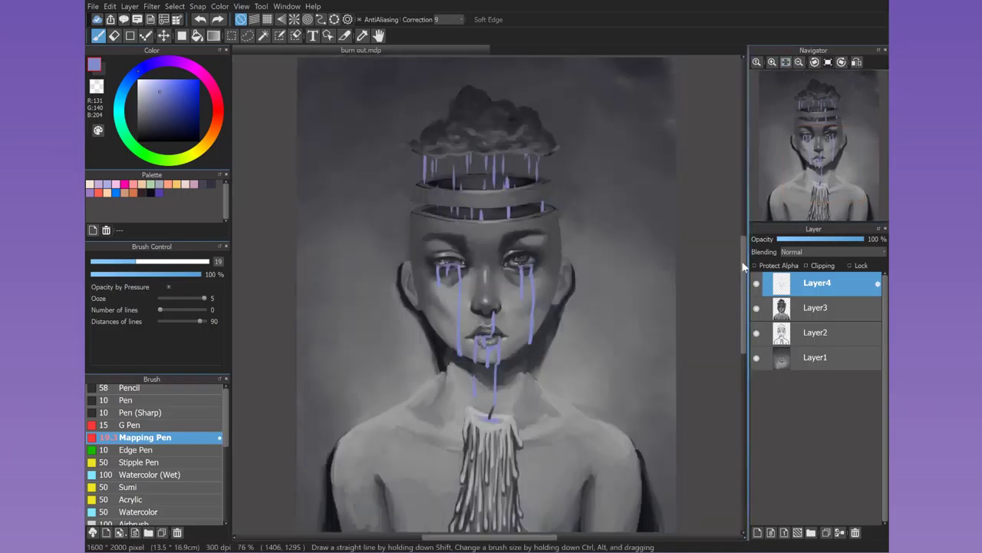
scroll(532, 435, up, 3)
drag(532, 434, 565, 224)
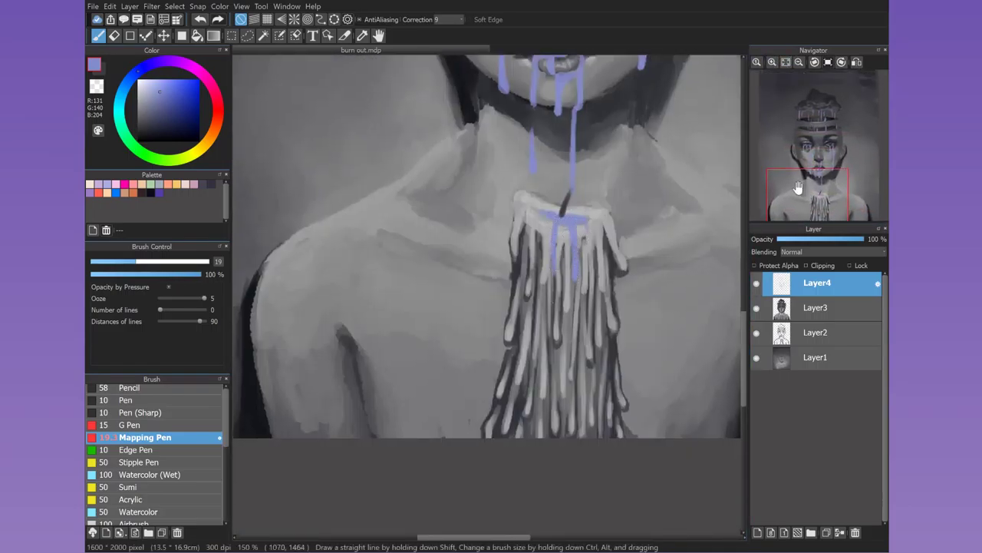
- Set the rain layer's blending to Add, duplicate it, and set the copy to Overlay
scroll(596, 199, down, 2)
scroll(833, 251, down, 3)
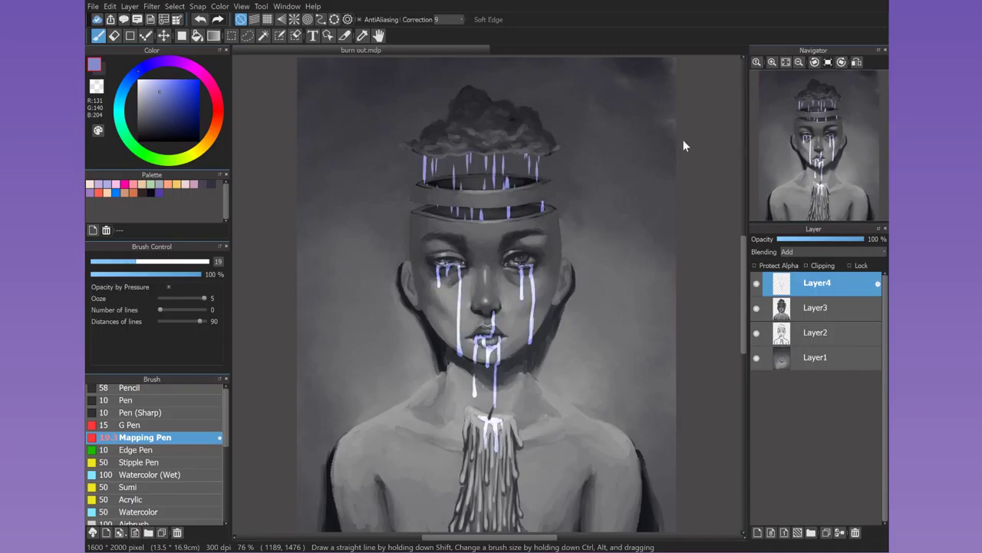
click(826, 532)
scroll(800, 253, down, 2)
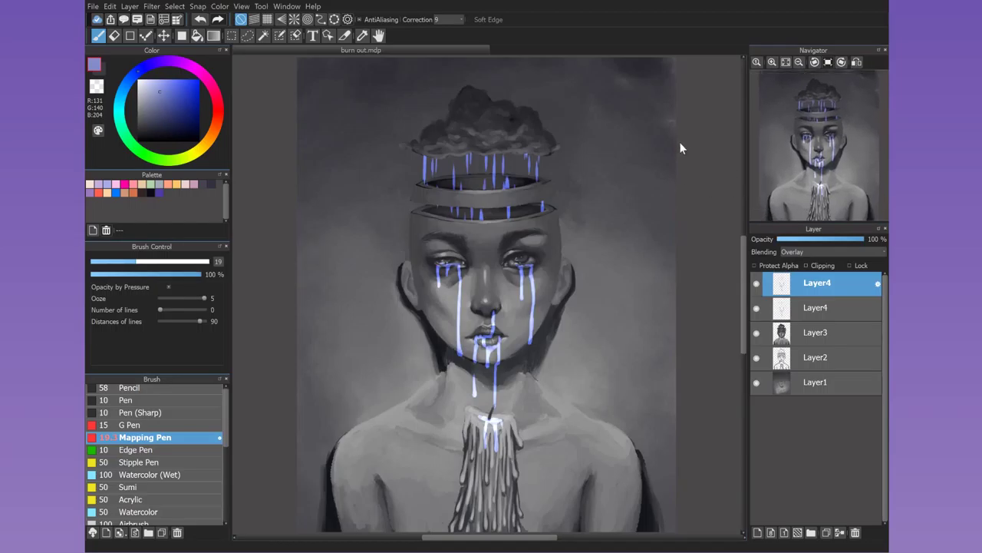
- Hide the Overlay copy, choose the Blur brush at size 50 and 51% opacity for the Add rain layer, and show the copy again
mouse_move(820, 213)
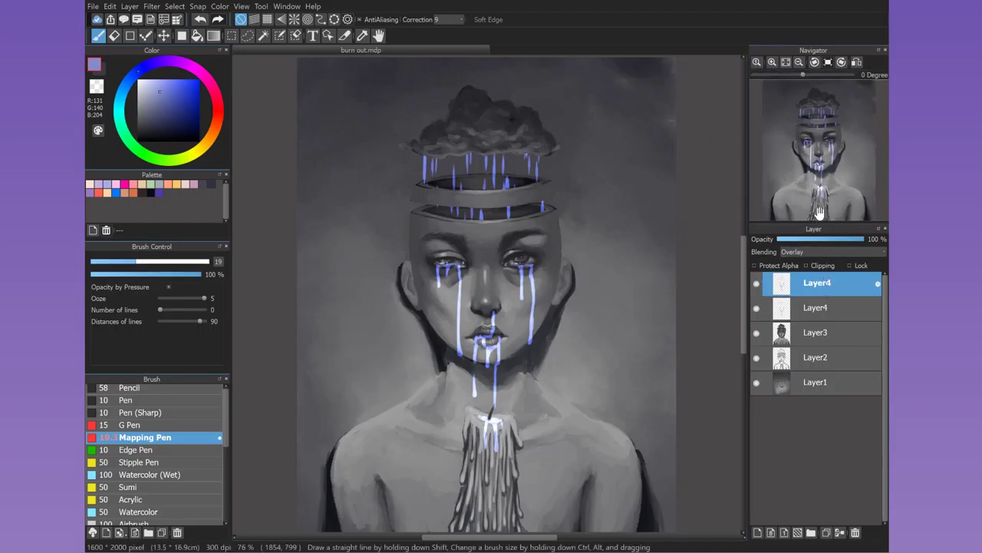
click(815, 307)
click(756, 283)
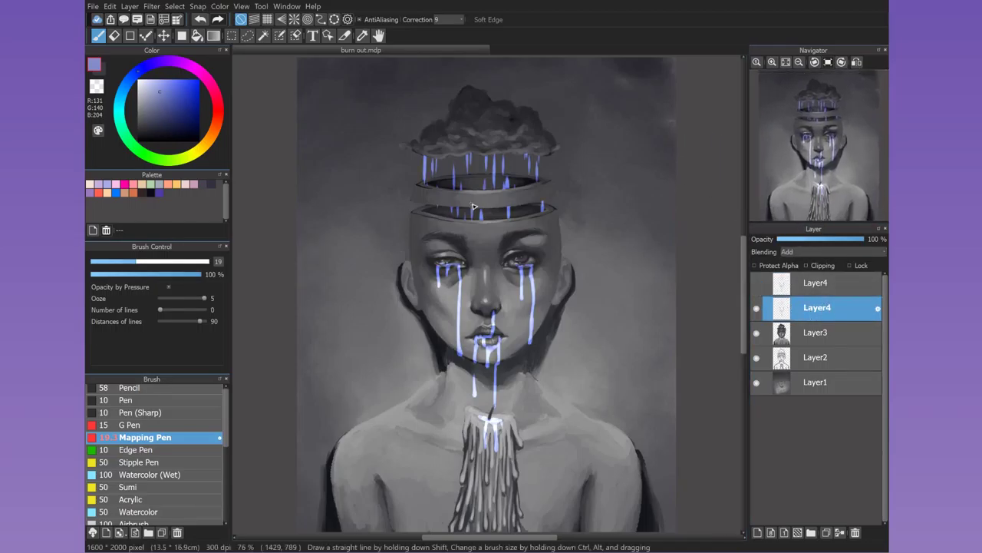
key(s)
key(b)
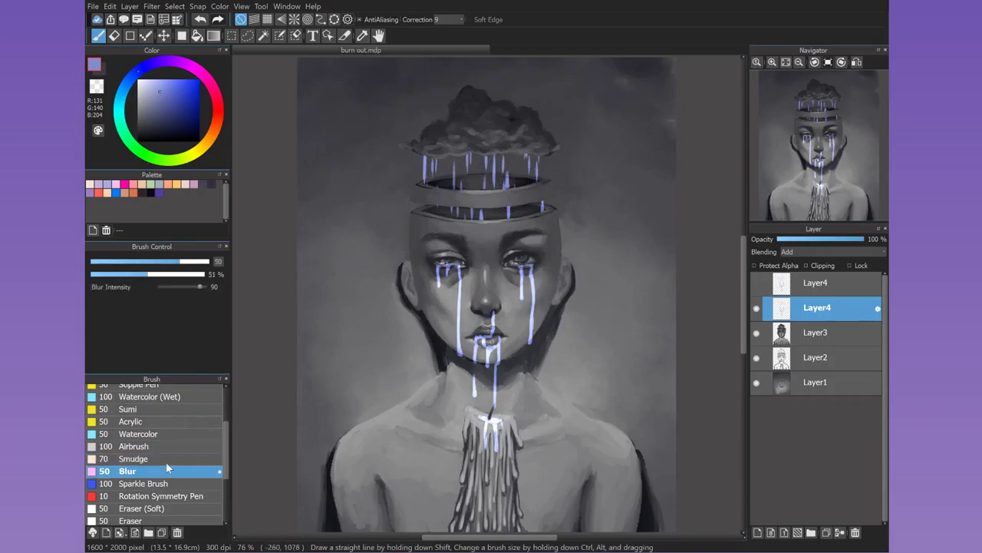
click(756, 283)
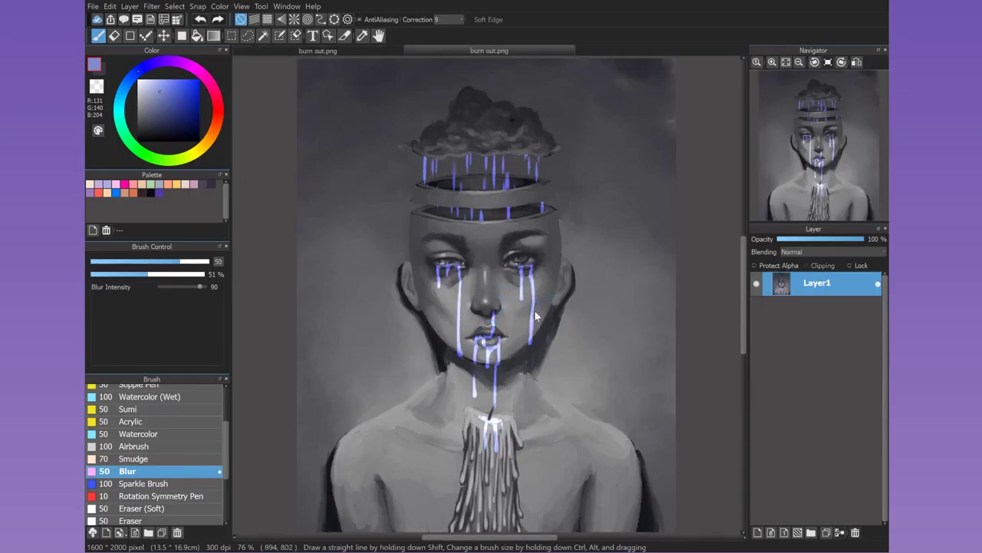
- Add a new layer above the flattened painting and write the artist's signature beside the candle with the G Pen at size 15
click(130, 421)
scroll(214, 380, up, 2)
click(130, 427)
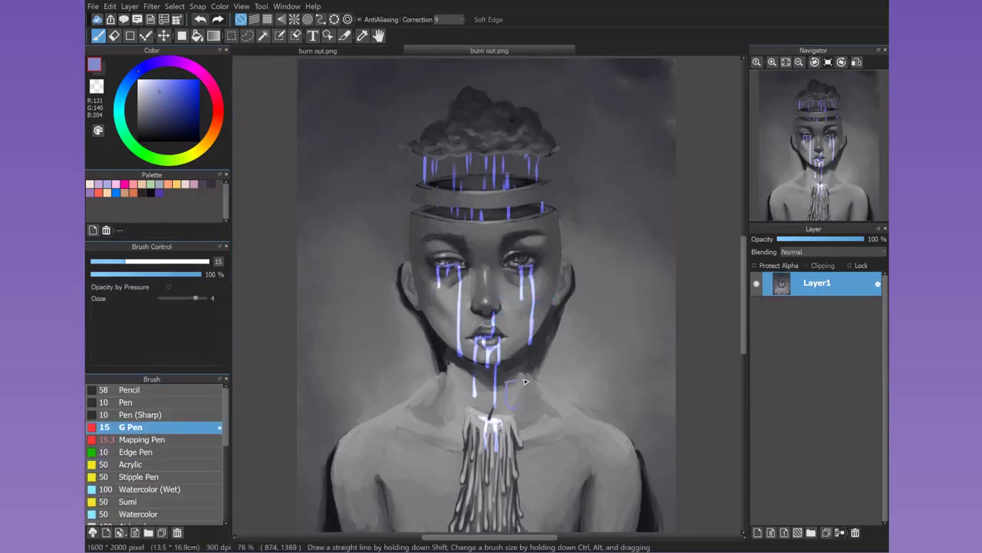
click(772, 532)
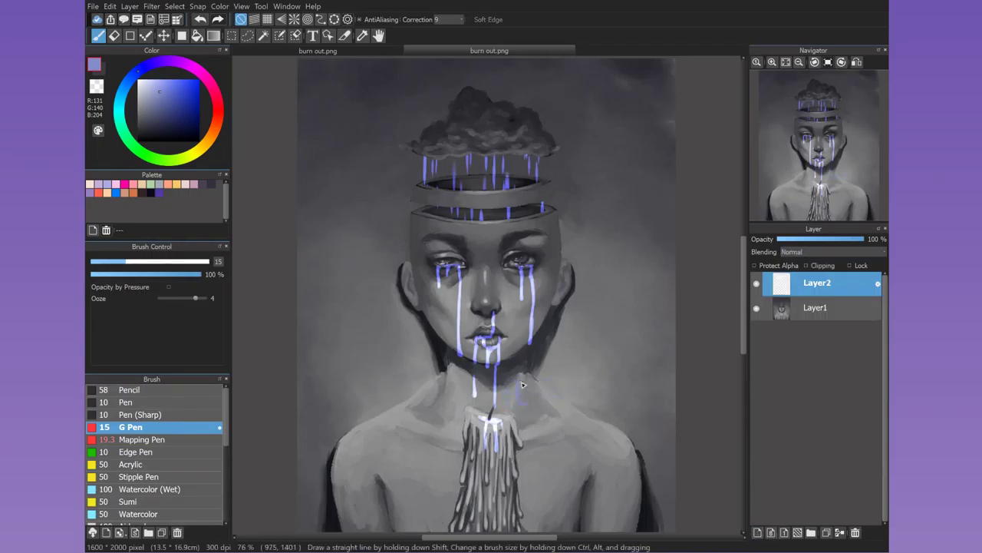
key(ctrl+v)
- Set the signature layer to Multiply, enlarge the signature, and lower its opacity to make it faint
click(833, 252)
click(802, 262)
click(832, 251)
click(802, 286)
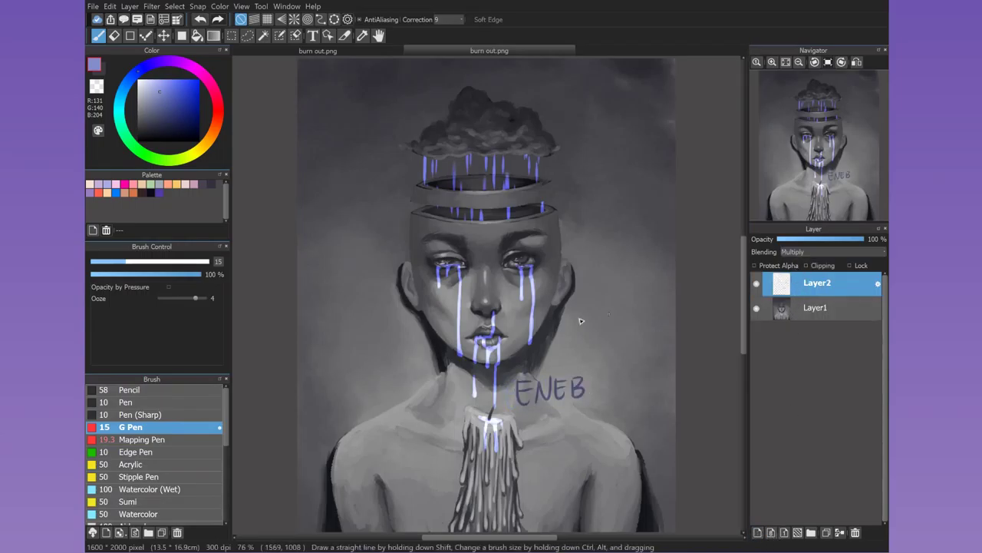
key(ctrl+t)
key(Return)
drag(863, 238, 821, 238)
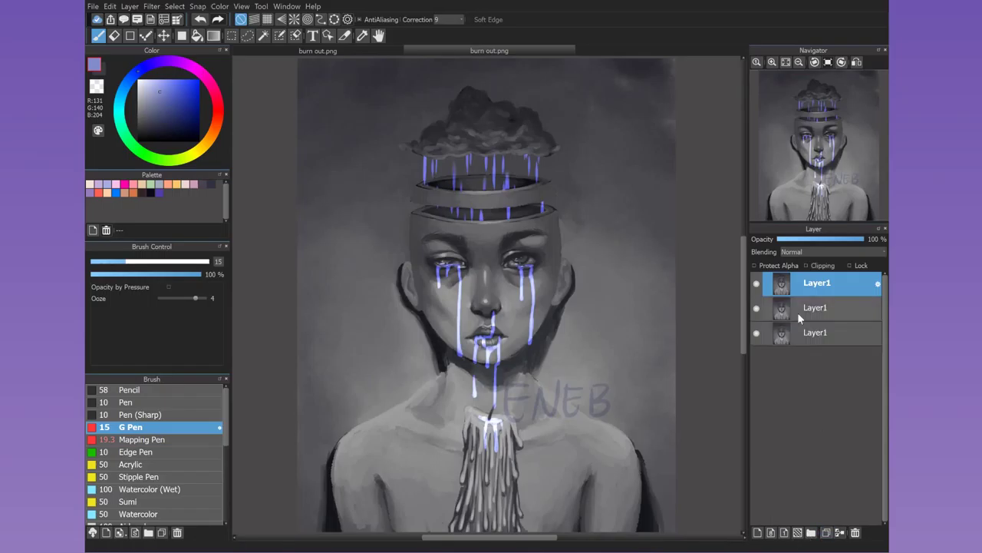
- Tint two copies of the painting with merged Multiply fills, one blue (RGB 0, 136, 255) and one orange (RGB 255, 173, 0)
key(ctrl+shift+n)
click(153, 70)
click(197, 35)
click(483, 231)
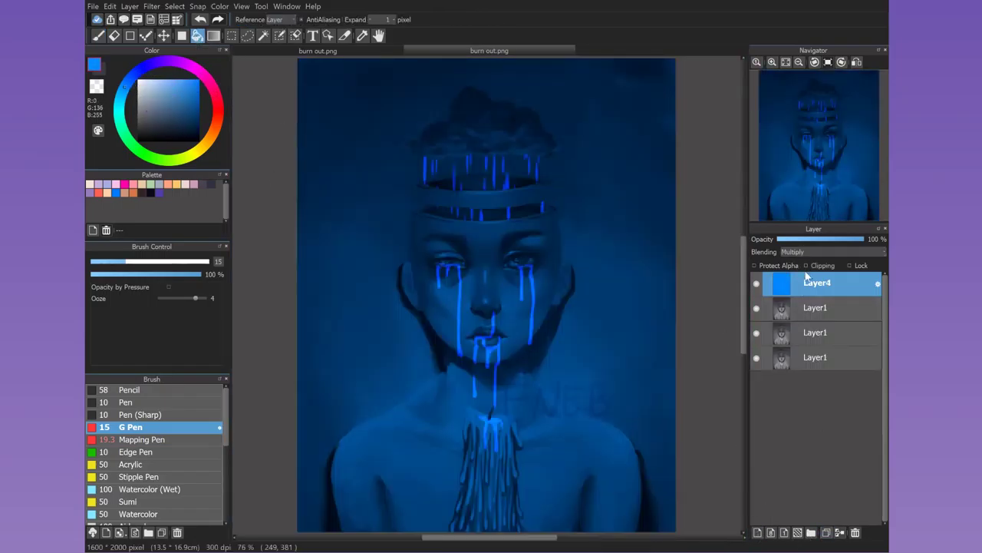
click(815, 307)
click(806, 286)
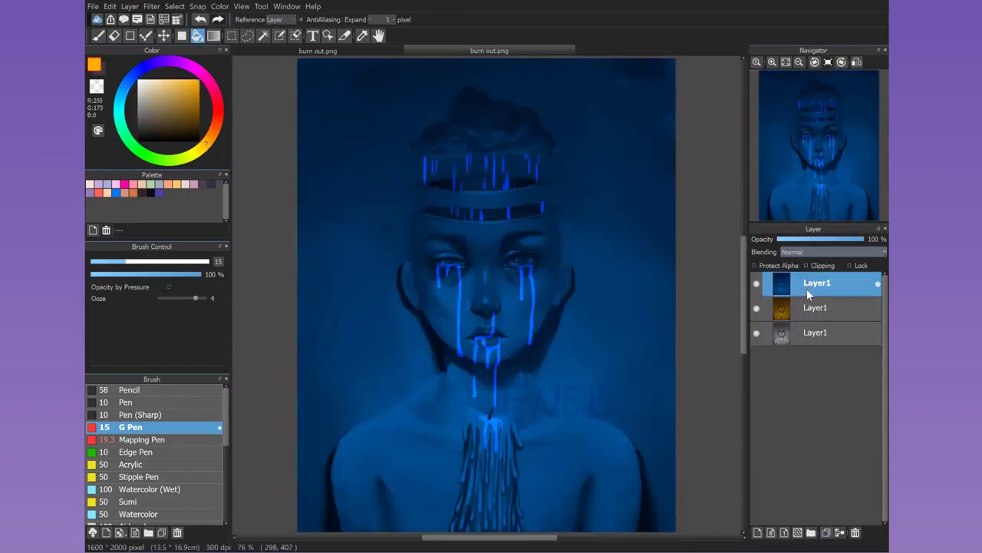
- Move the grey painting layer above the tinted copies and blend the blue copy over the orange one with Screen
click(783, 308)
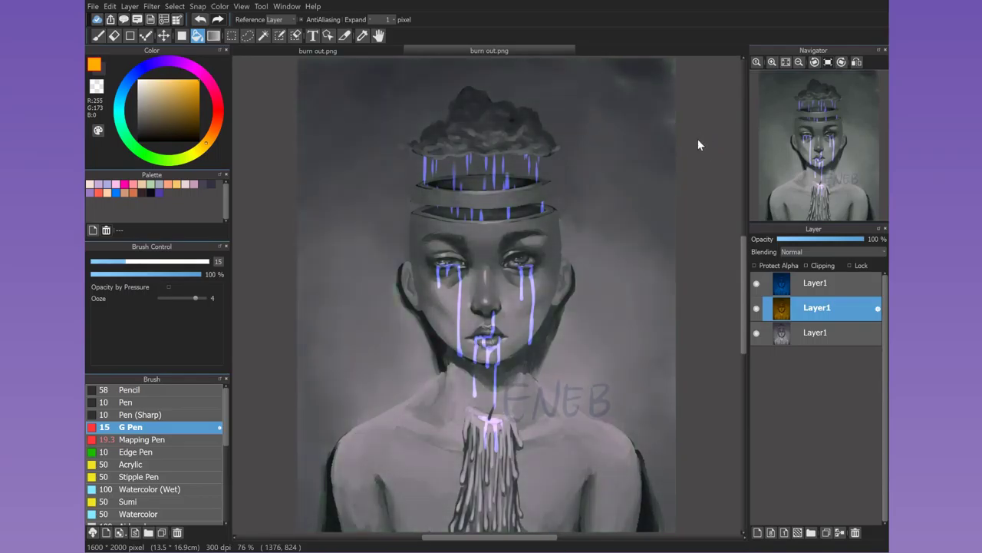
drag(815, 333, 815, 283)
click(806, 326)
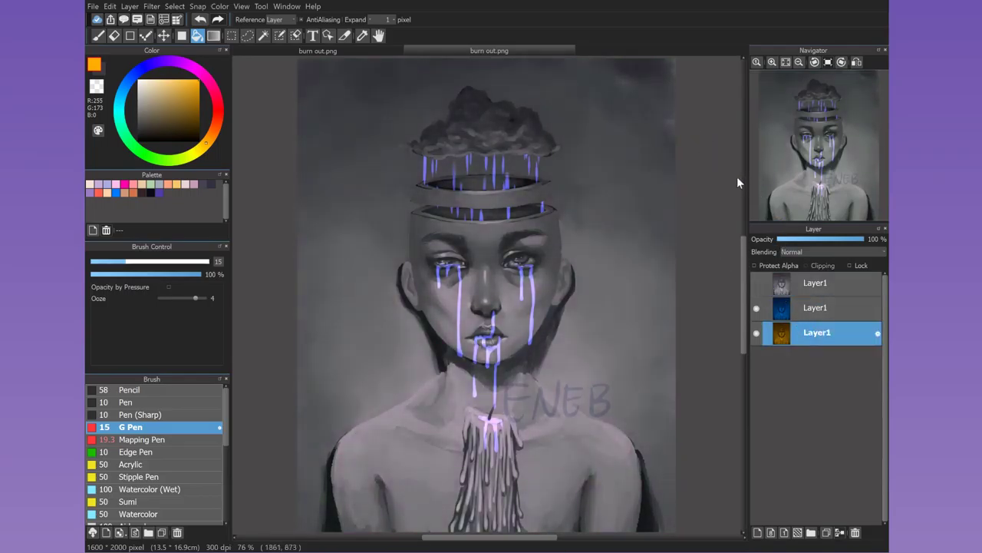
click(783, 308)
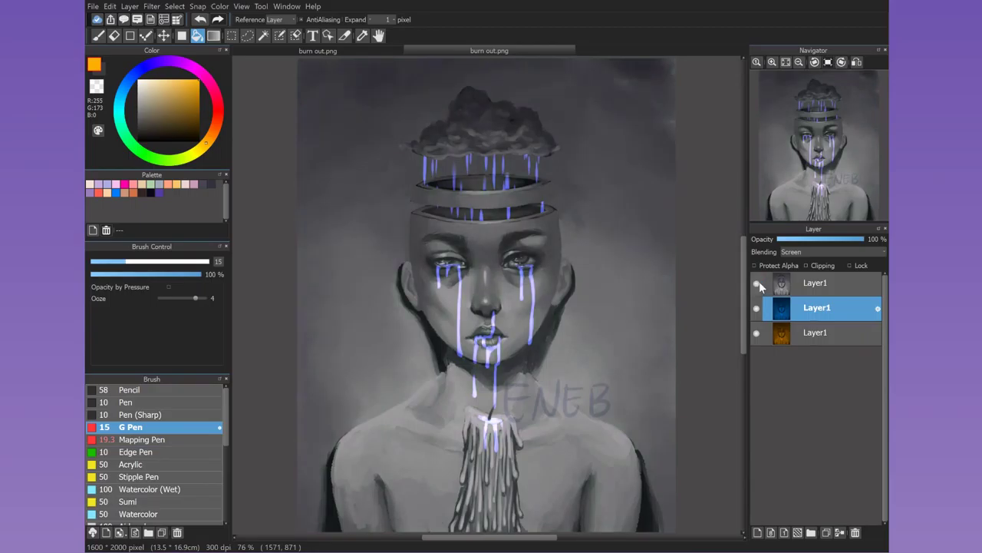
- Offset the blue copy slightly left and the orange copy slightly right to create a chromatic aberration effect
key(v)
drag(475, 306, 469, 304)
click(815, 332)
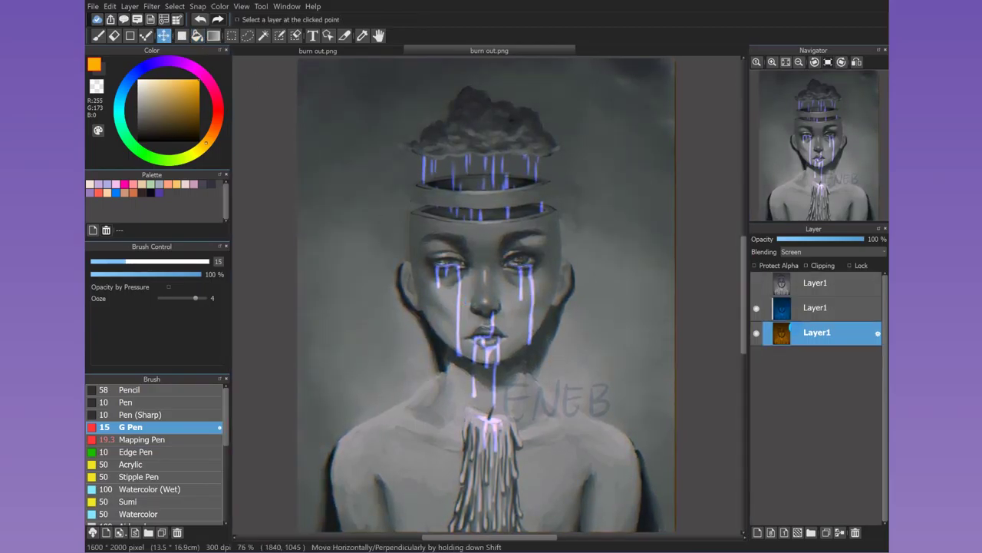
drag(656, 347, 660, 350)
- Duplicate the grey layer, hide the original, set the copy to 62% opacity, and choose Eraser (Soft) at size 87 and 5% opacity
click(783, 283)
click(826, 532)
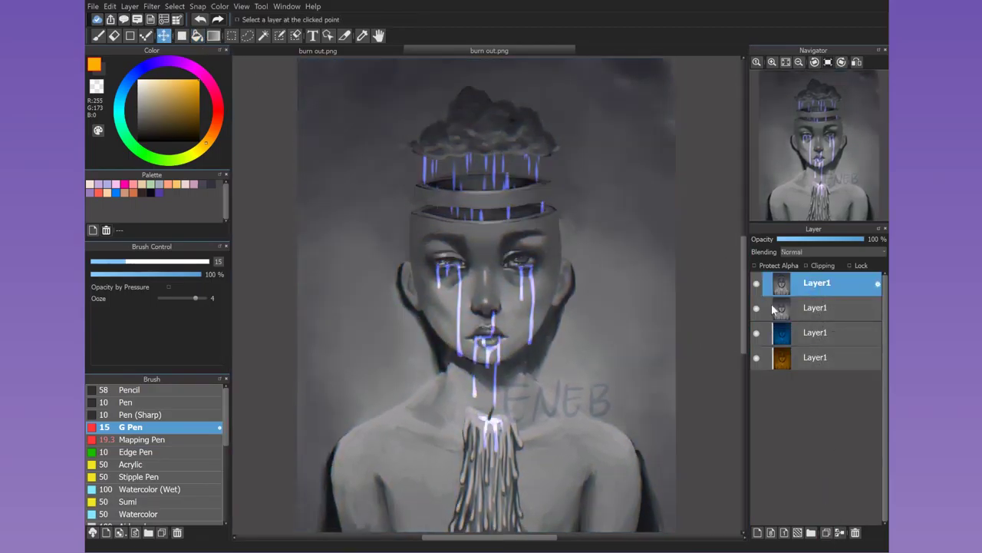
scroll(196, 446, down, 5)
click(146, 406)
click(830, 239)
click(207, 261)
key(b)
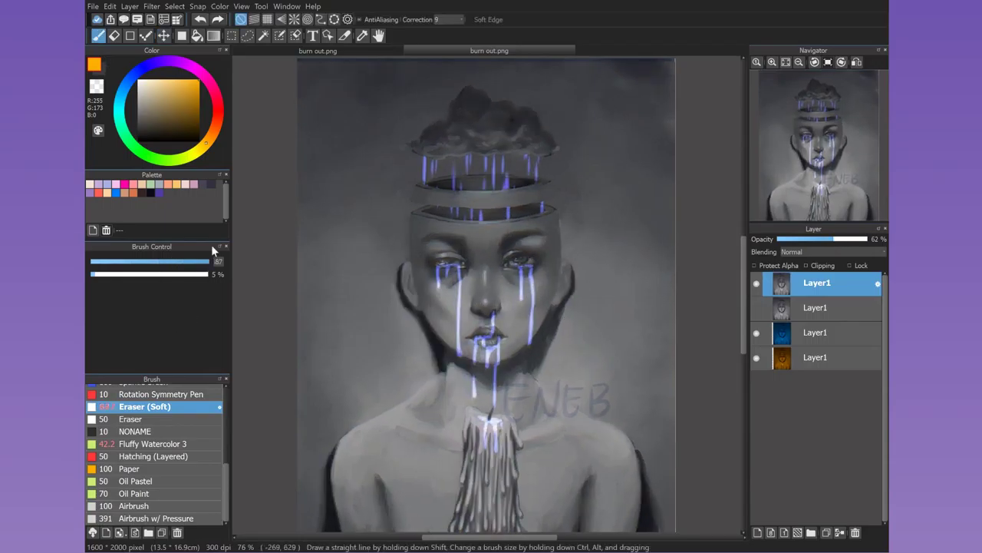
click(756, 283)
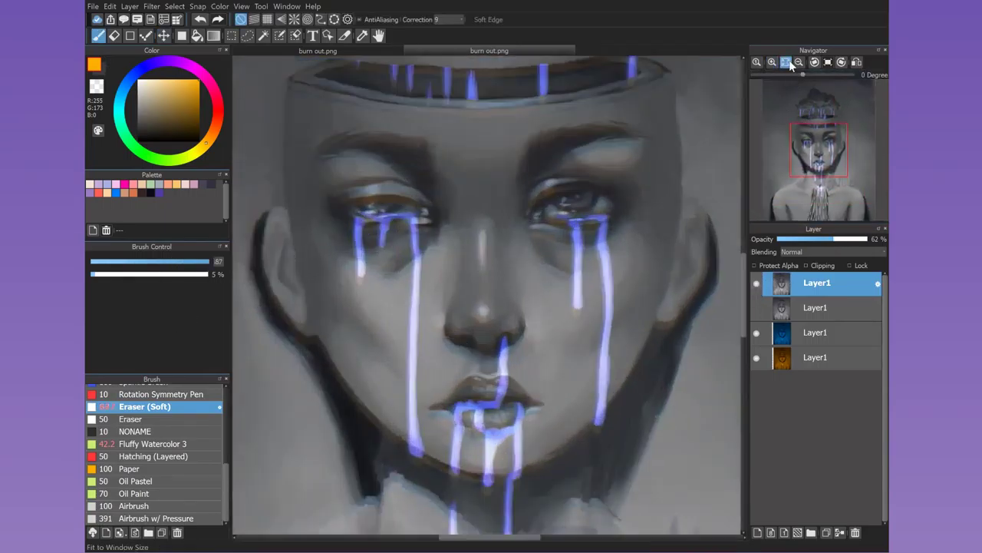
- Set the grey copy's opacity to 65% and softly erase its outer background areas with Eraser (Soft) at 43% opacity
click(756, 283)
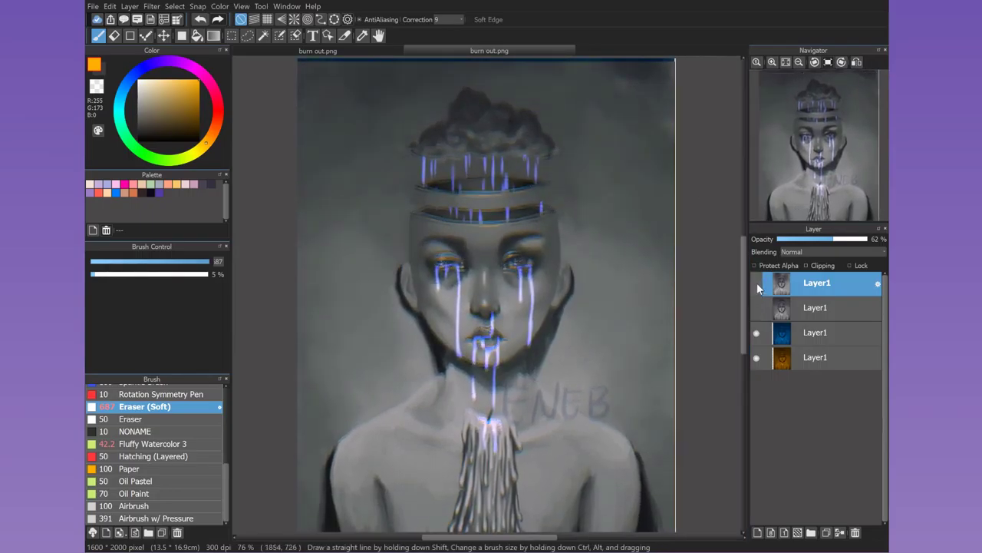
click(850, 239)
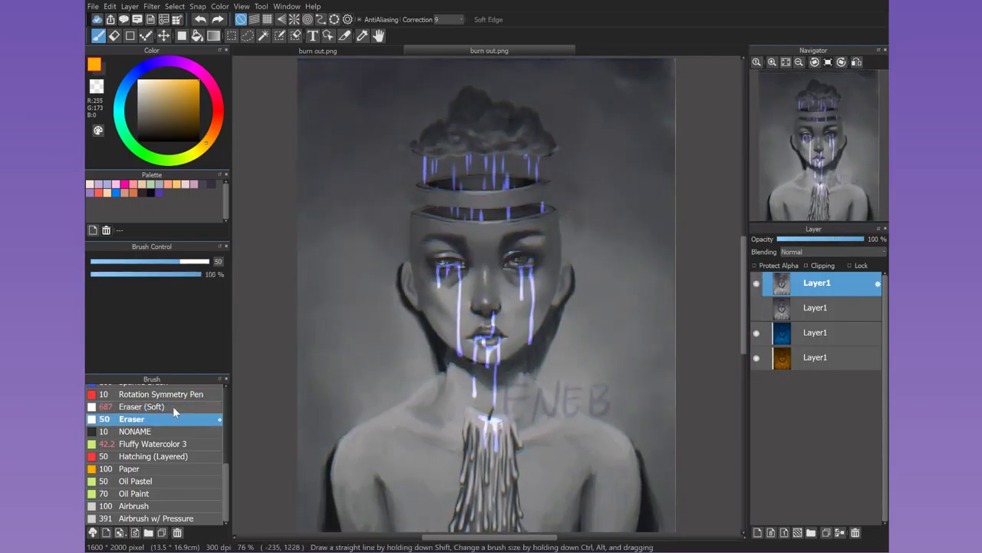
click(836, 240)
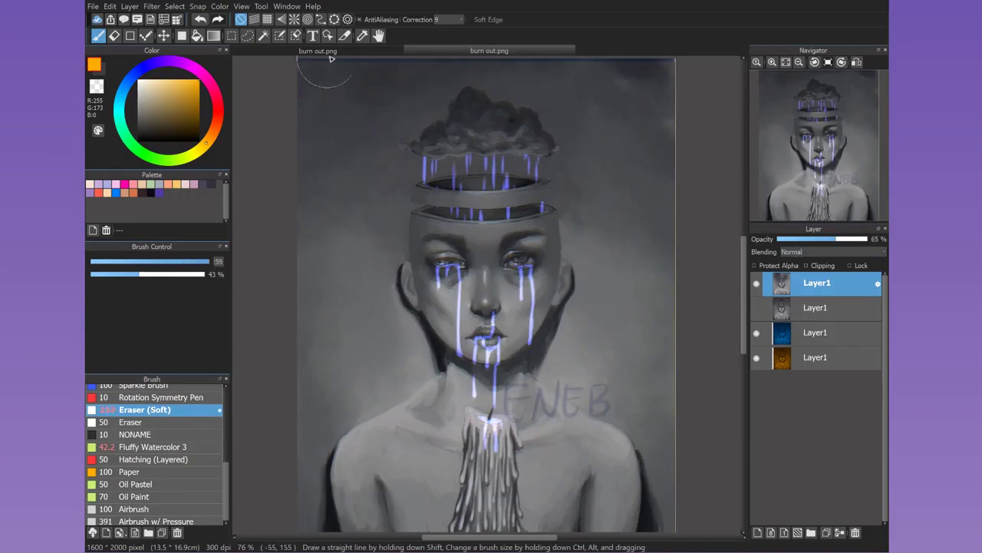
drag(319, 286, 319, 428)
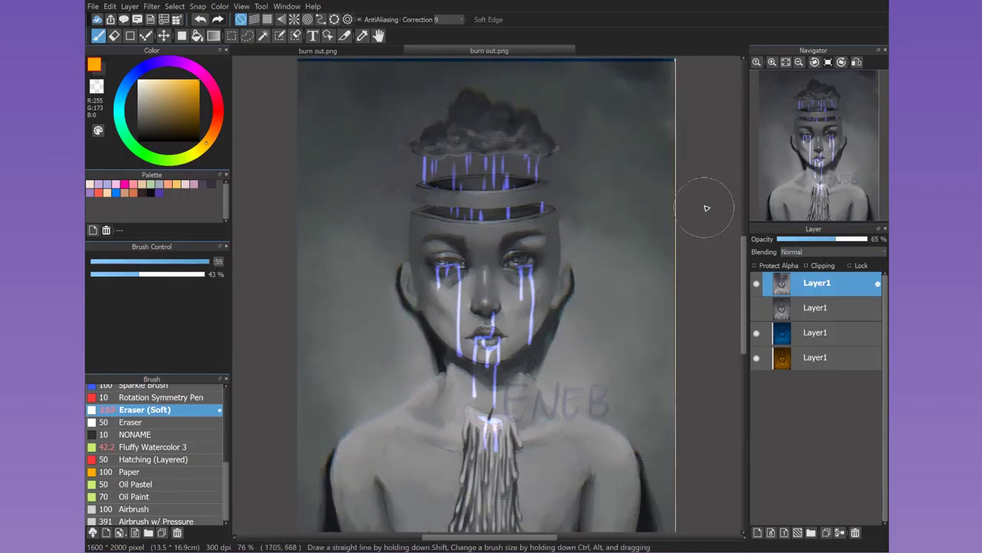
- Fill a new top layer with muted purple (RGB 114, 89, 141) and blend it as Overlay at 15% opacity
click(757, 532)
click(160, 107)
click(197, 35)
click(483, 292)
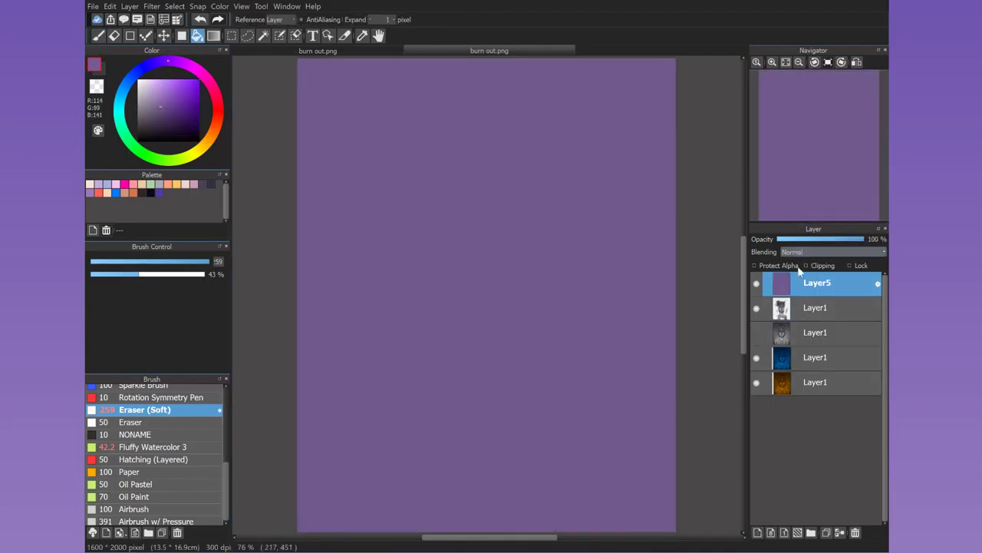
click(832, 252)
click(798, 322)
drag(860, 239, 791, 239)
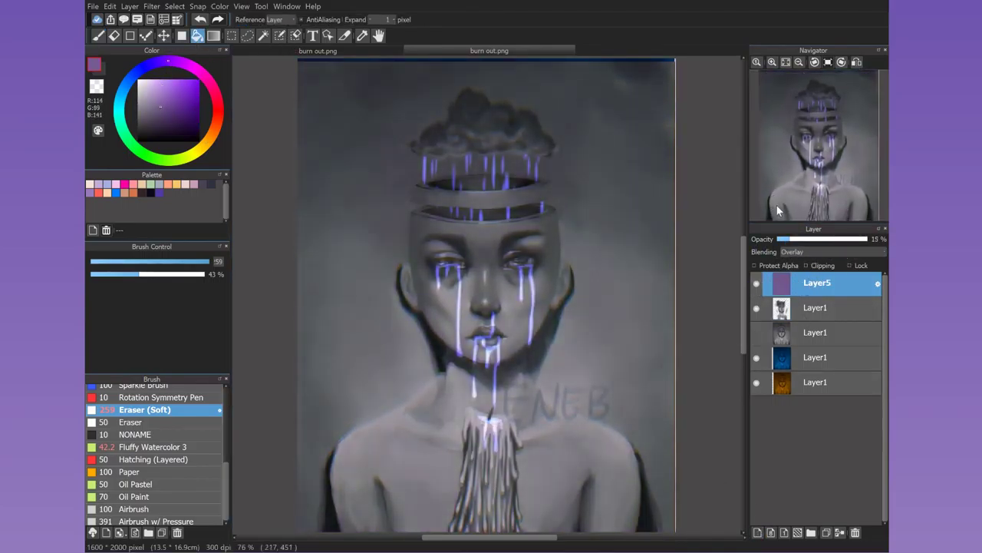